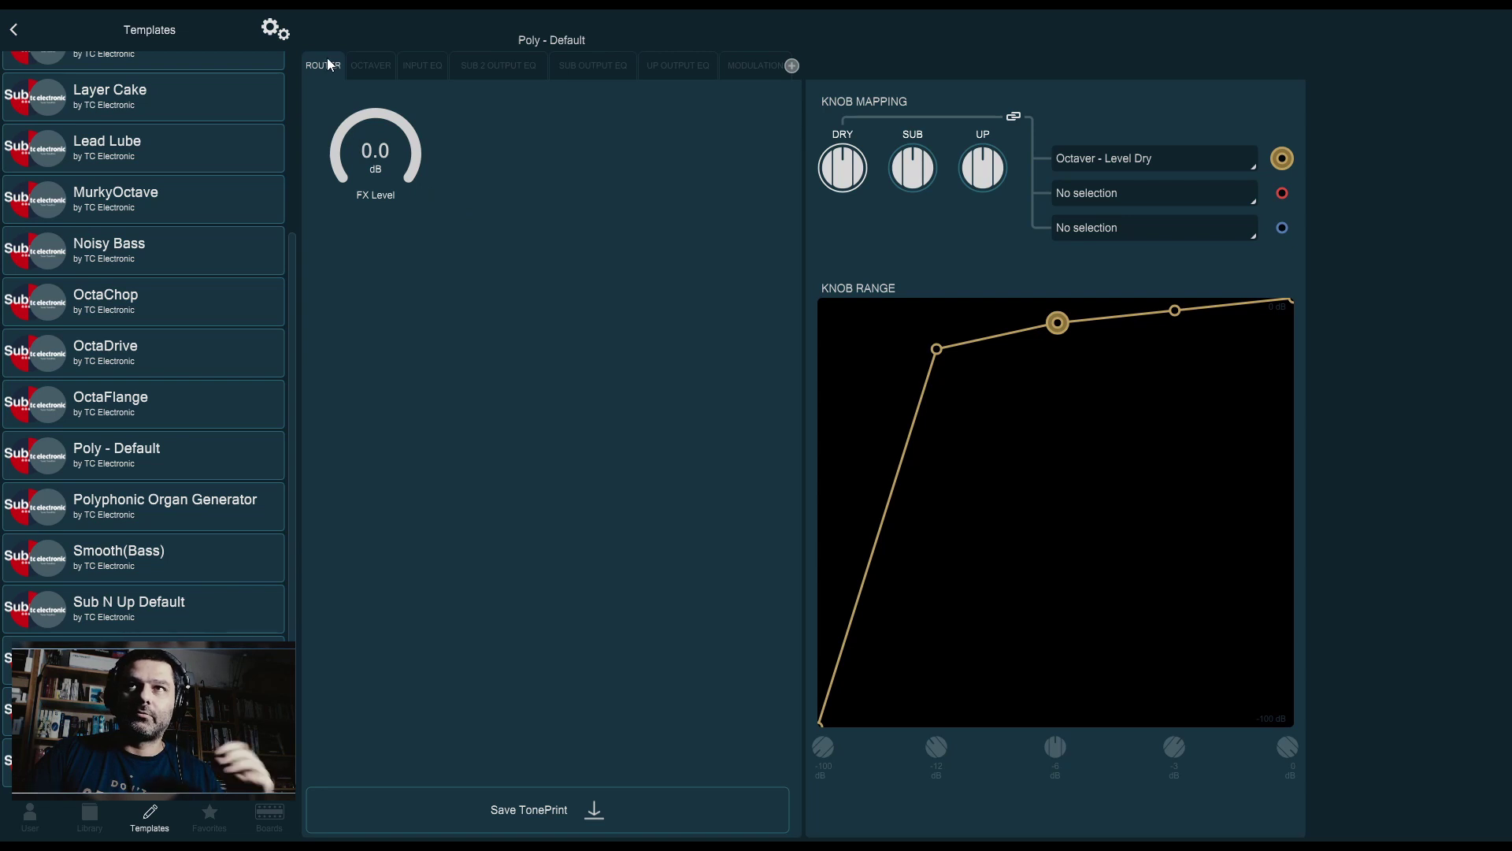
# - Lower FX Level to -100 dB and bring up the Octaver page
pyautogui.moveTo(403, 167); pyautogui.dragTo(447, 8)
pyautogui.click(367, 66)
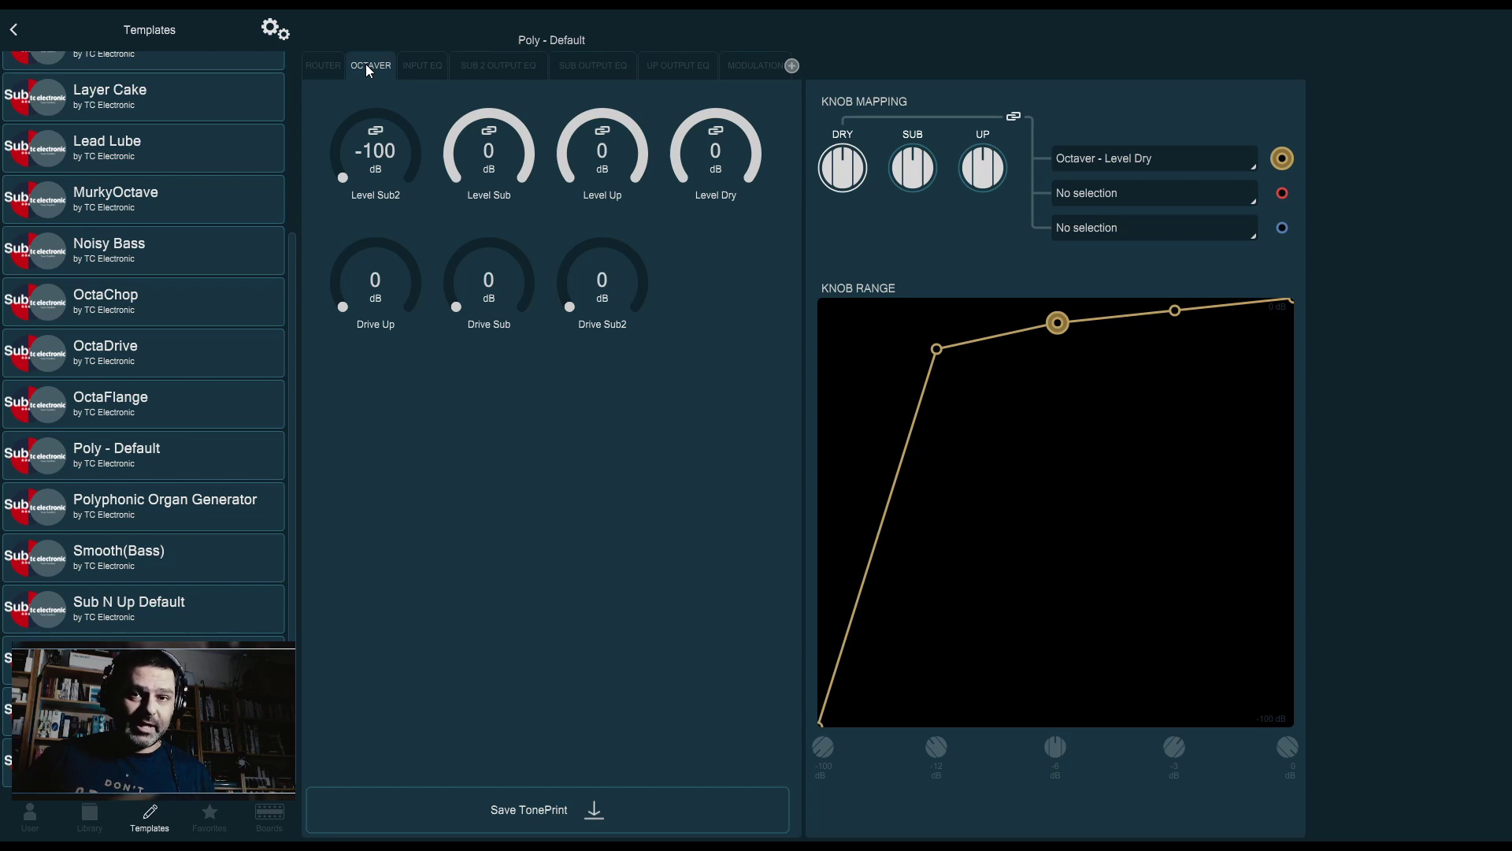
# - Mute Level Sub and Level Dry at -100 dB, leaving only Level Up at 0 dB
pyautogui.moveTo(488, 154); pyautogui.dragTo(492, 441)
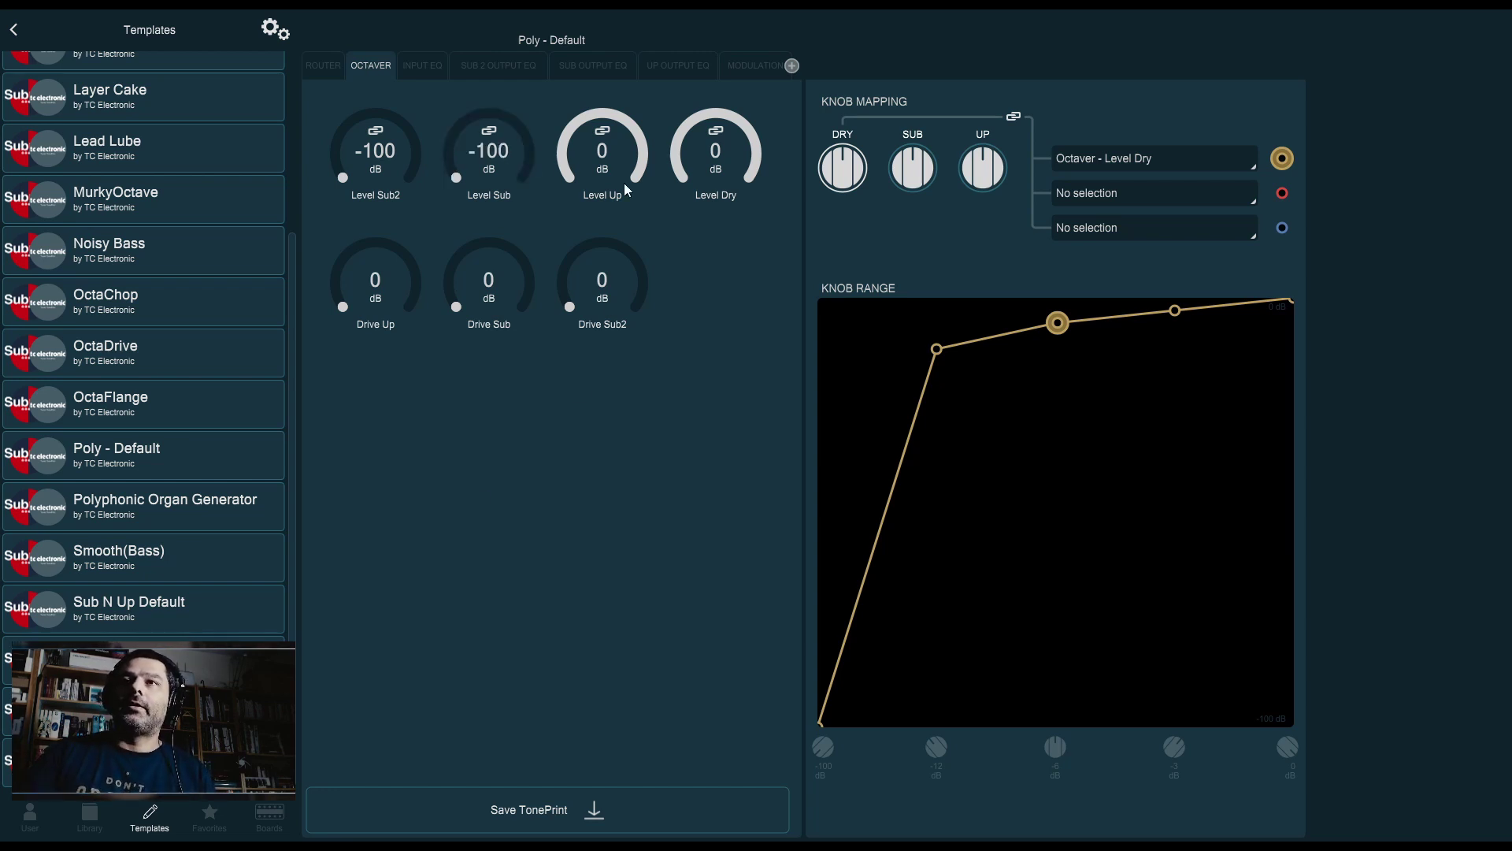
pyautogui.moveTo(624, 183); pyautogui.dragTo(630, 409)
pyautogui.moveTo(727, 167); pyautogui.dragTo(667, 614)
pyautogui.moveTo(715, 158); pyautogui.dragTo(740, 124)
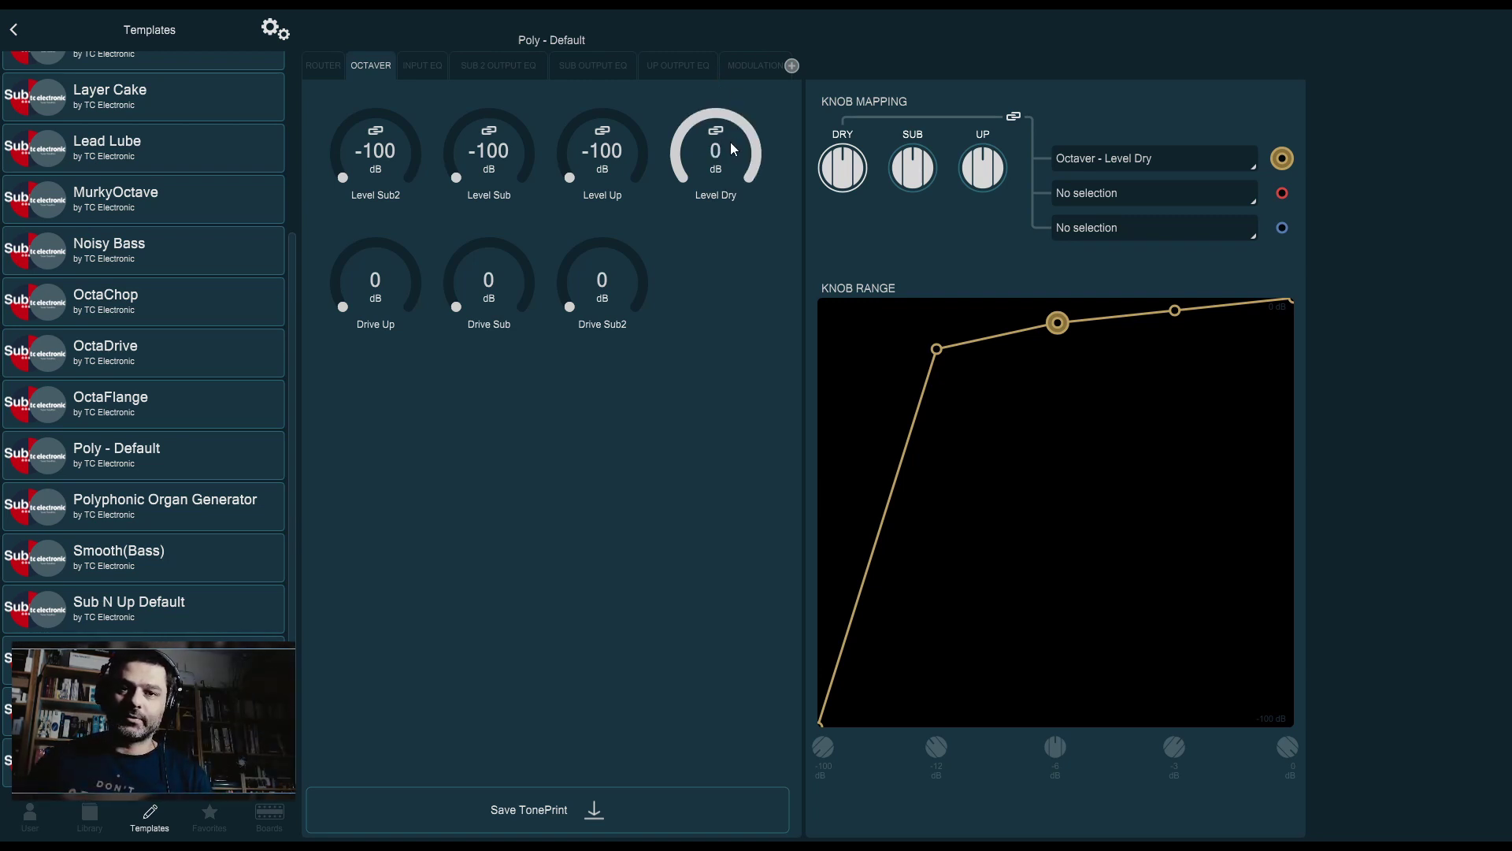
pyautogui.moveTo(730, 142); pyautogui.dragTo(738, 174)
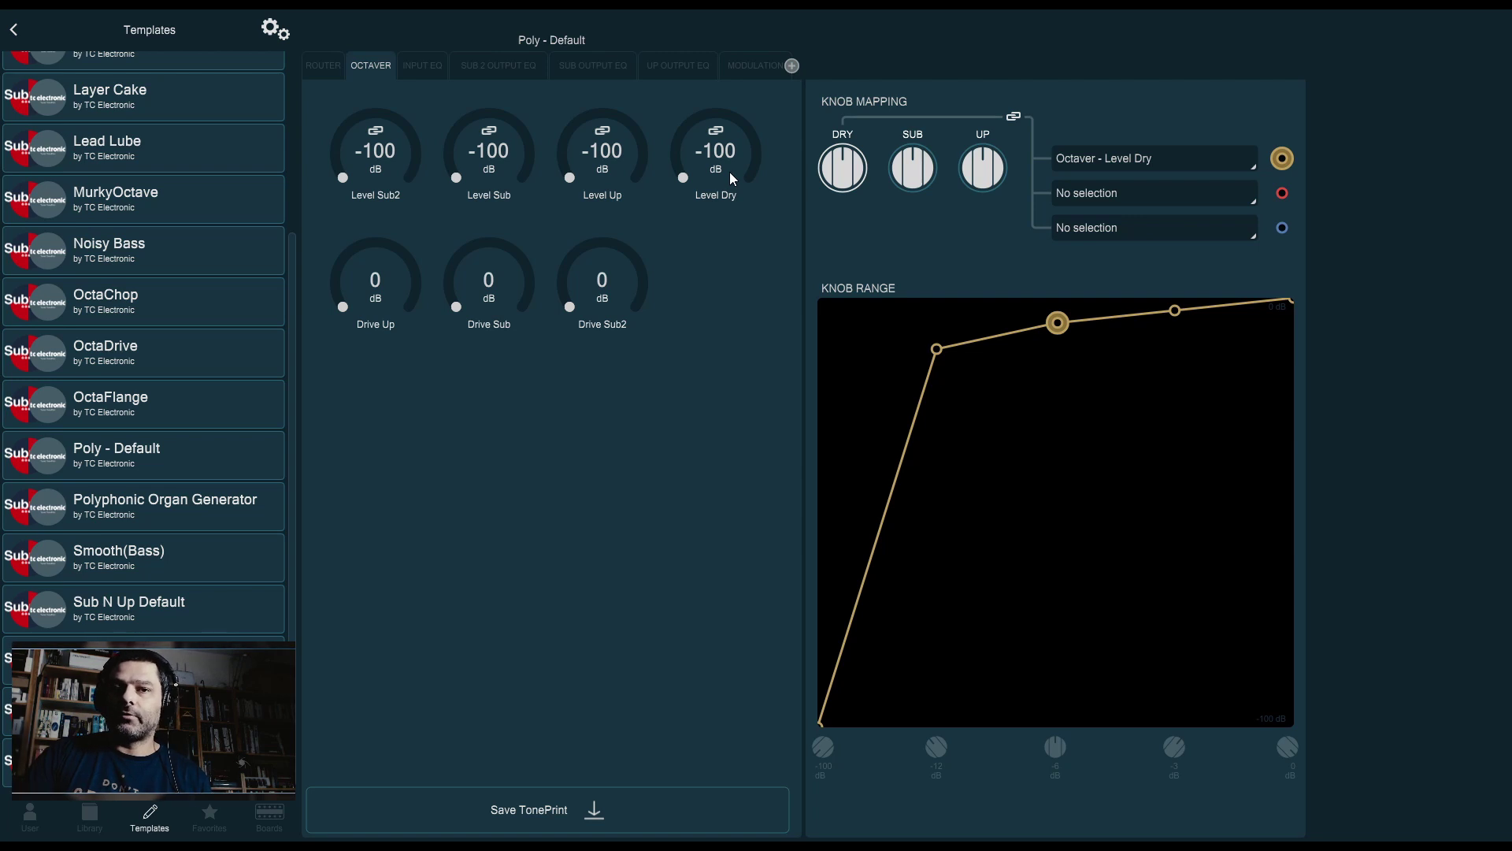
pyautogui.moveTo(730, 172); pyautogui.dragTo(733, 27)
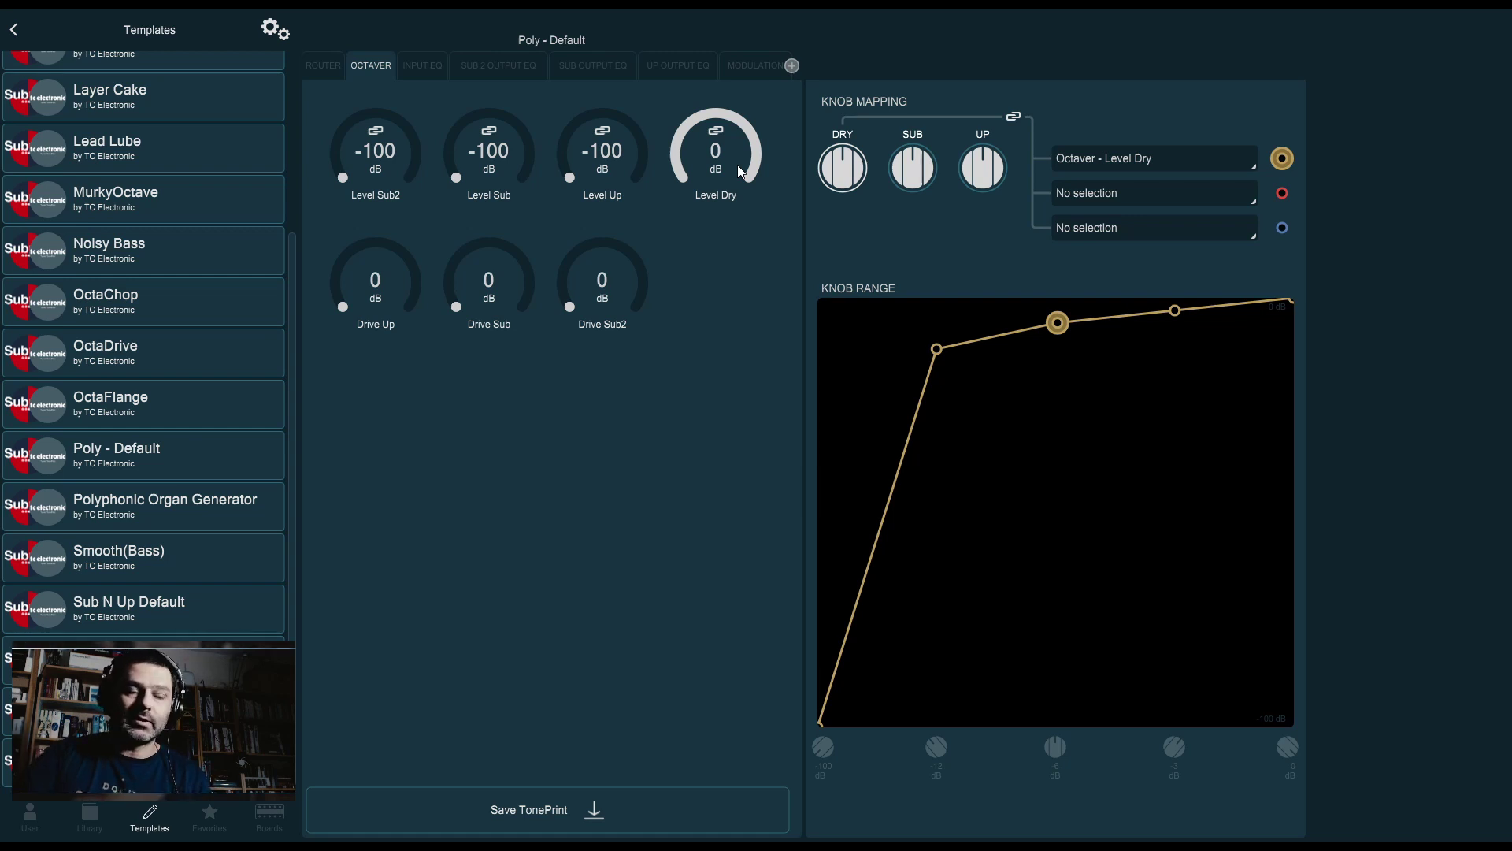
pyautogui.moveTo(725, 115); pyautogui.dragTo(713, 390)
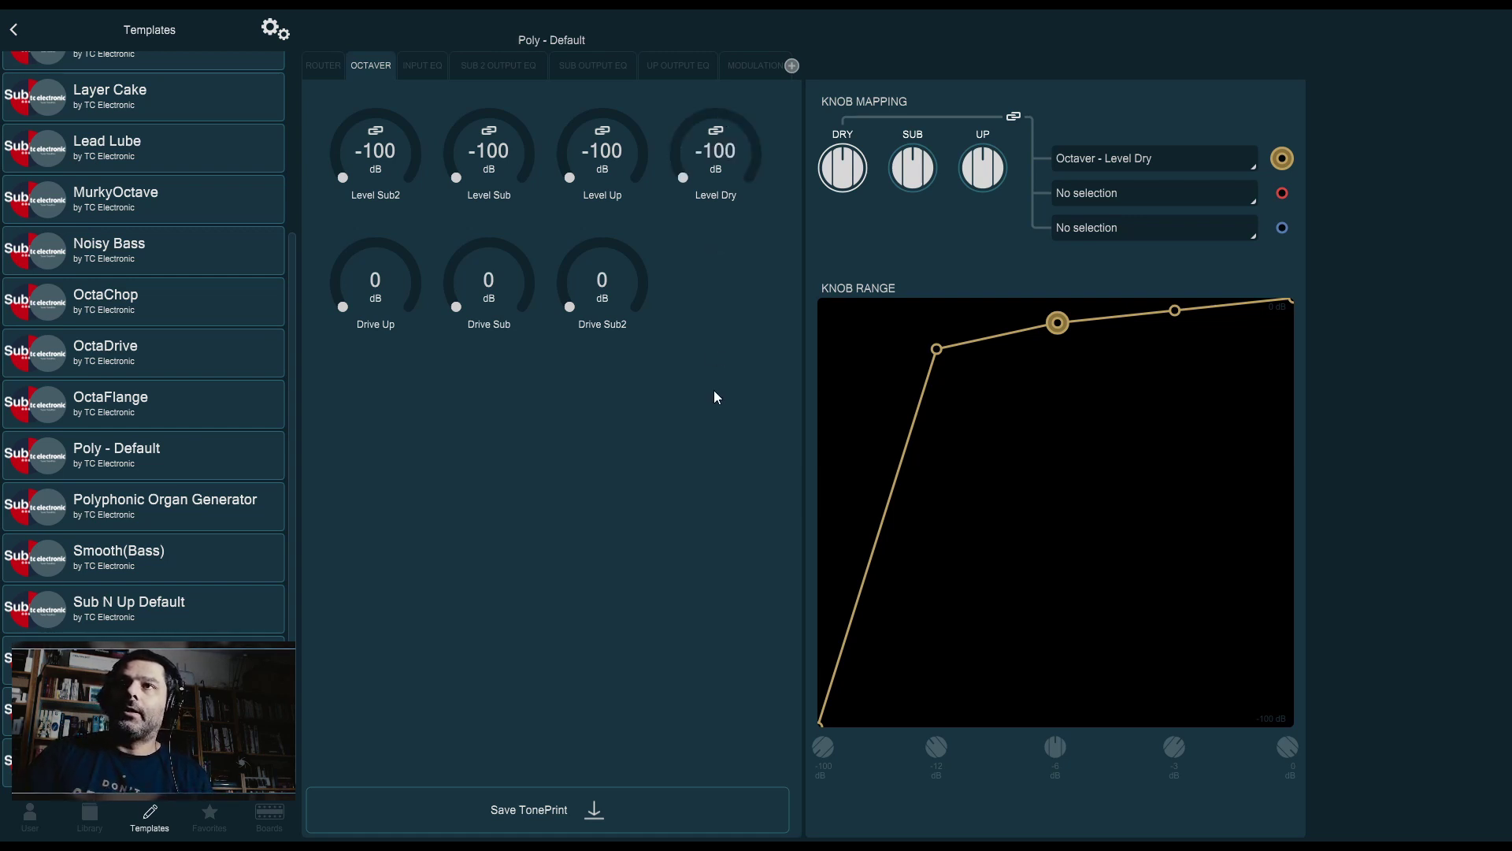
pyautogui.moveTo(638, 175); pyautogui.dragTo(603, 78)
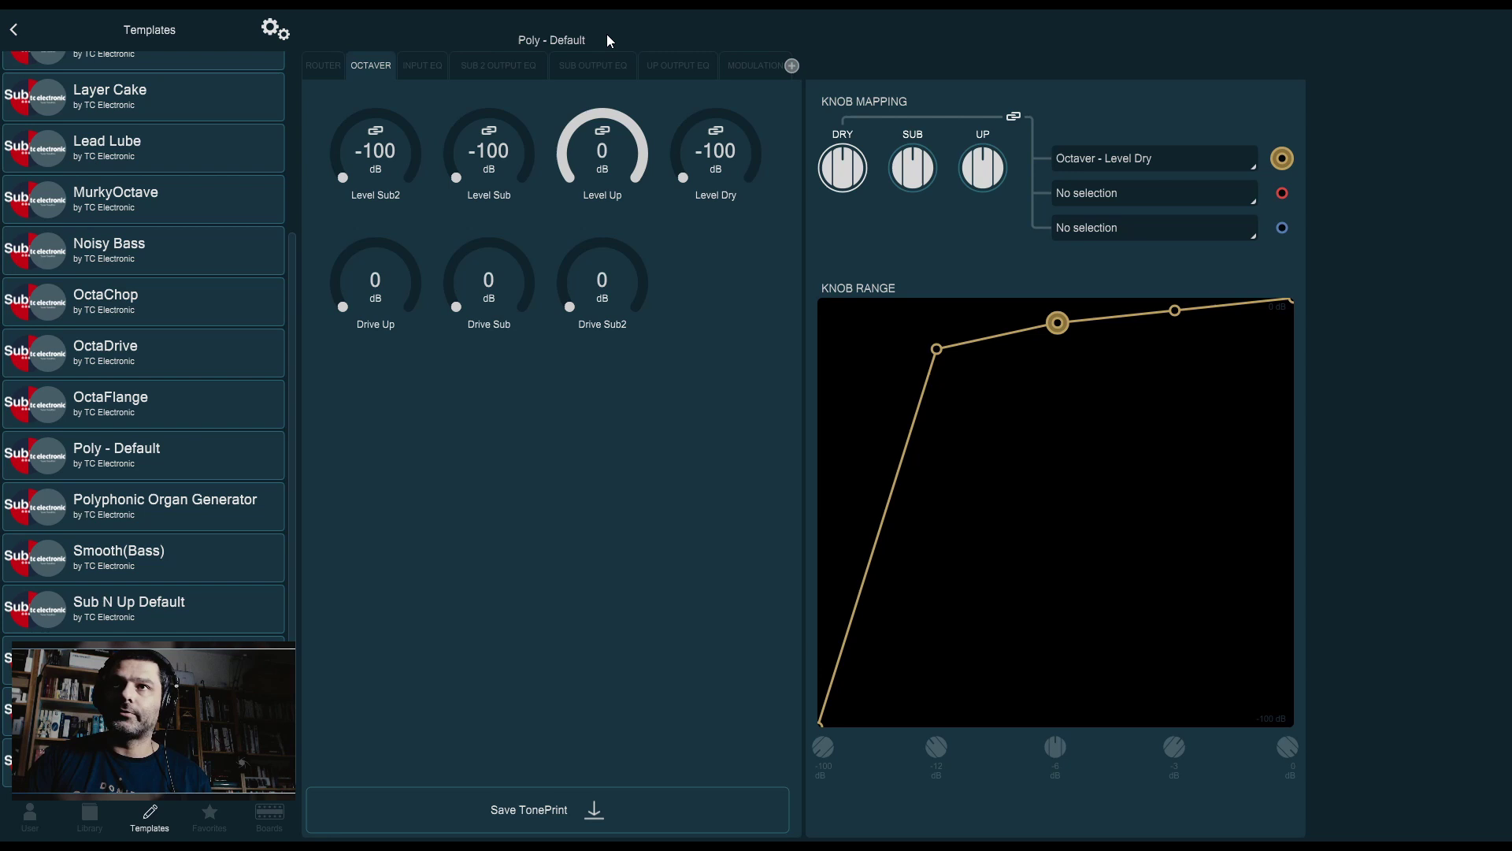
# - Solo Level Sub, then Level Sub2 at 0 dB, ending with all four levels at -100 dB
pyautogui.moveTo(589, 126); pyautogui.dragTo(492, 119)
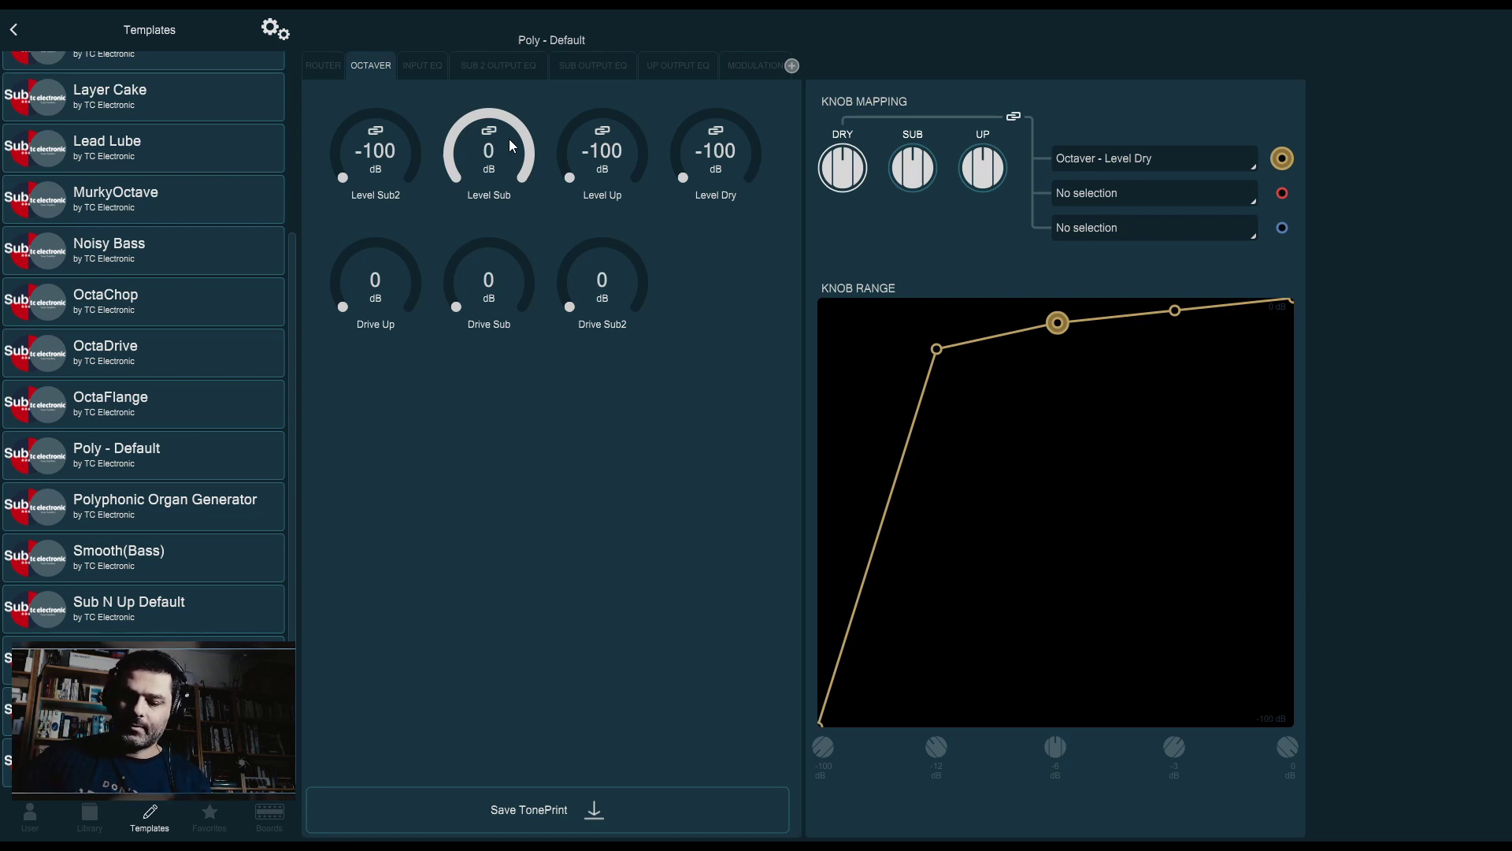
pyautogui.moveTo(508, 139); pyautogui.dragTo(531, 498)
pyautogui.moveTo(394, 169); pyautogui.dragTo(401, 82)
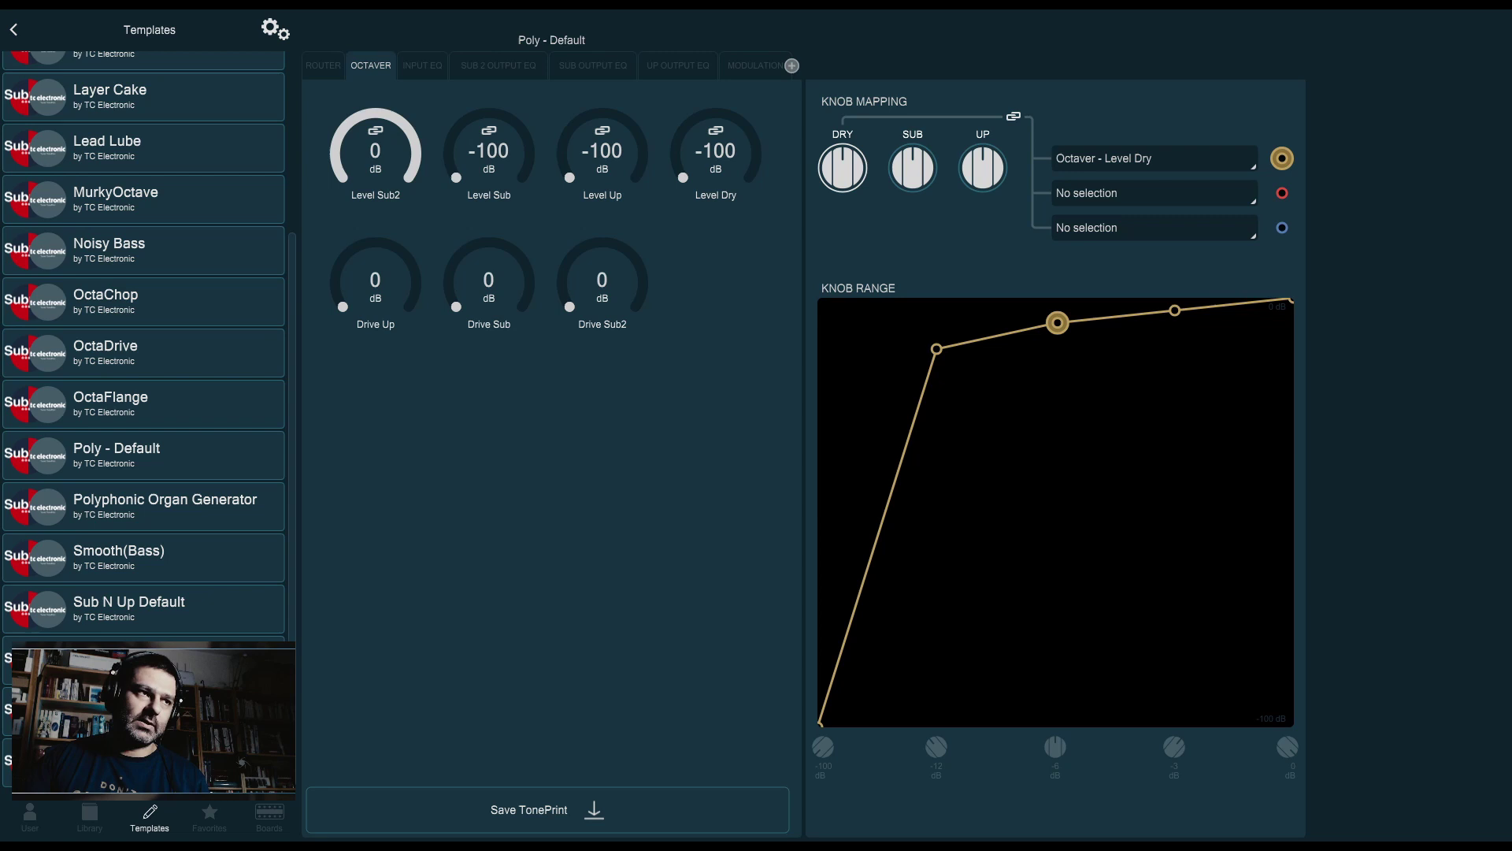
pyautogui.moveTo(401, 131); pyautogui.dragTo(457, 493)
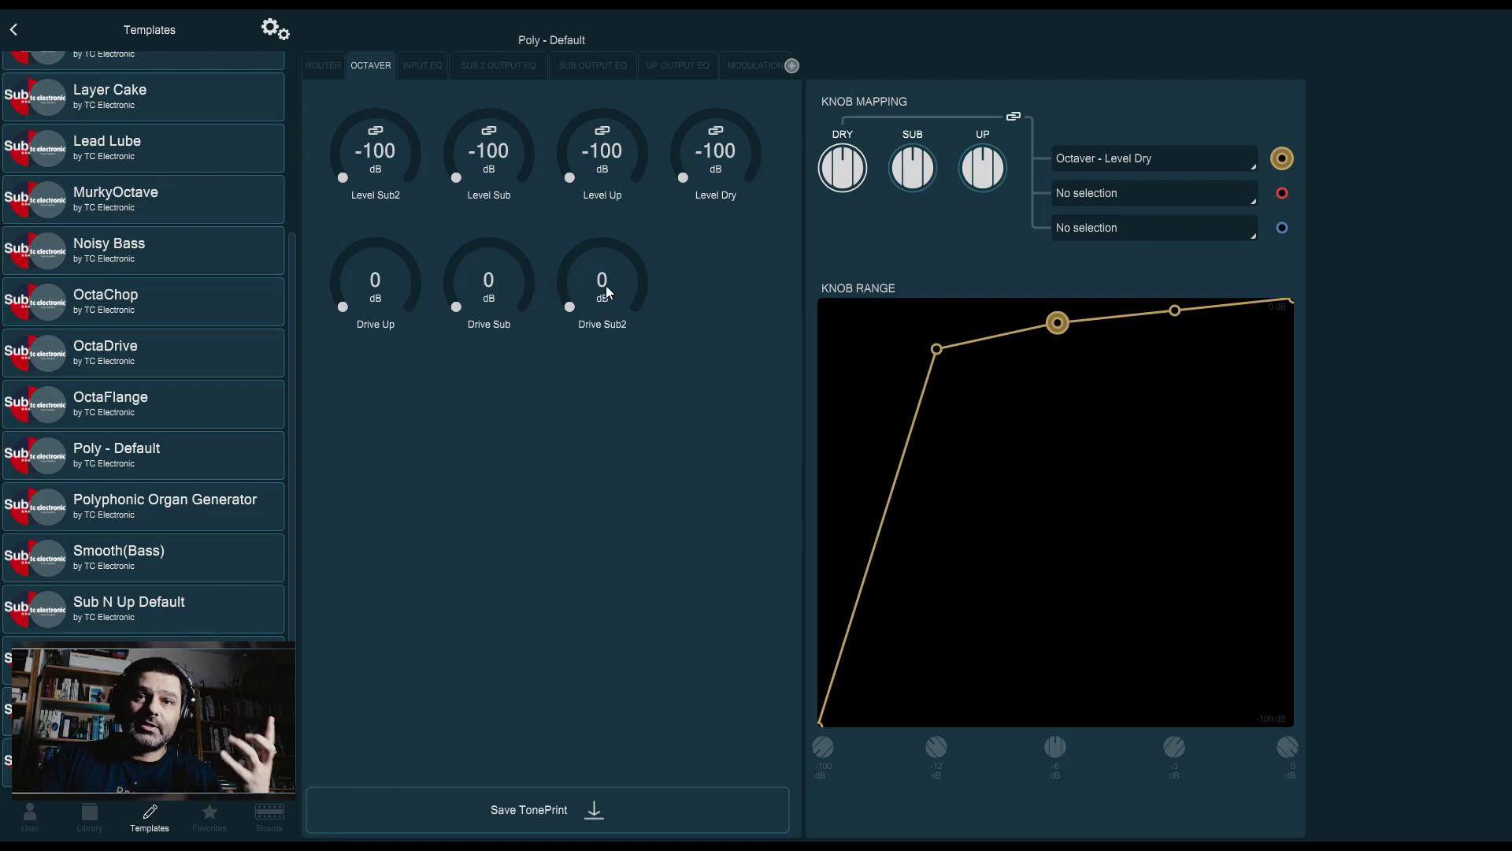
# - Raise Level Up to -2 dB and Level Dry back to 0 dB
pyautogui.moveTo(599, 162); pyautogui.dragTo(618, 72)
pyautogui.moveTo(705, 126); pyautogui.dragTo(713, 171)
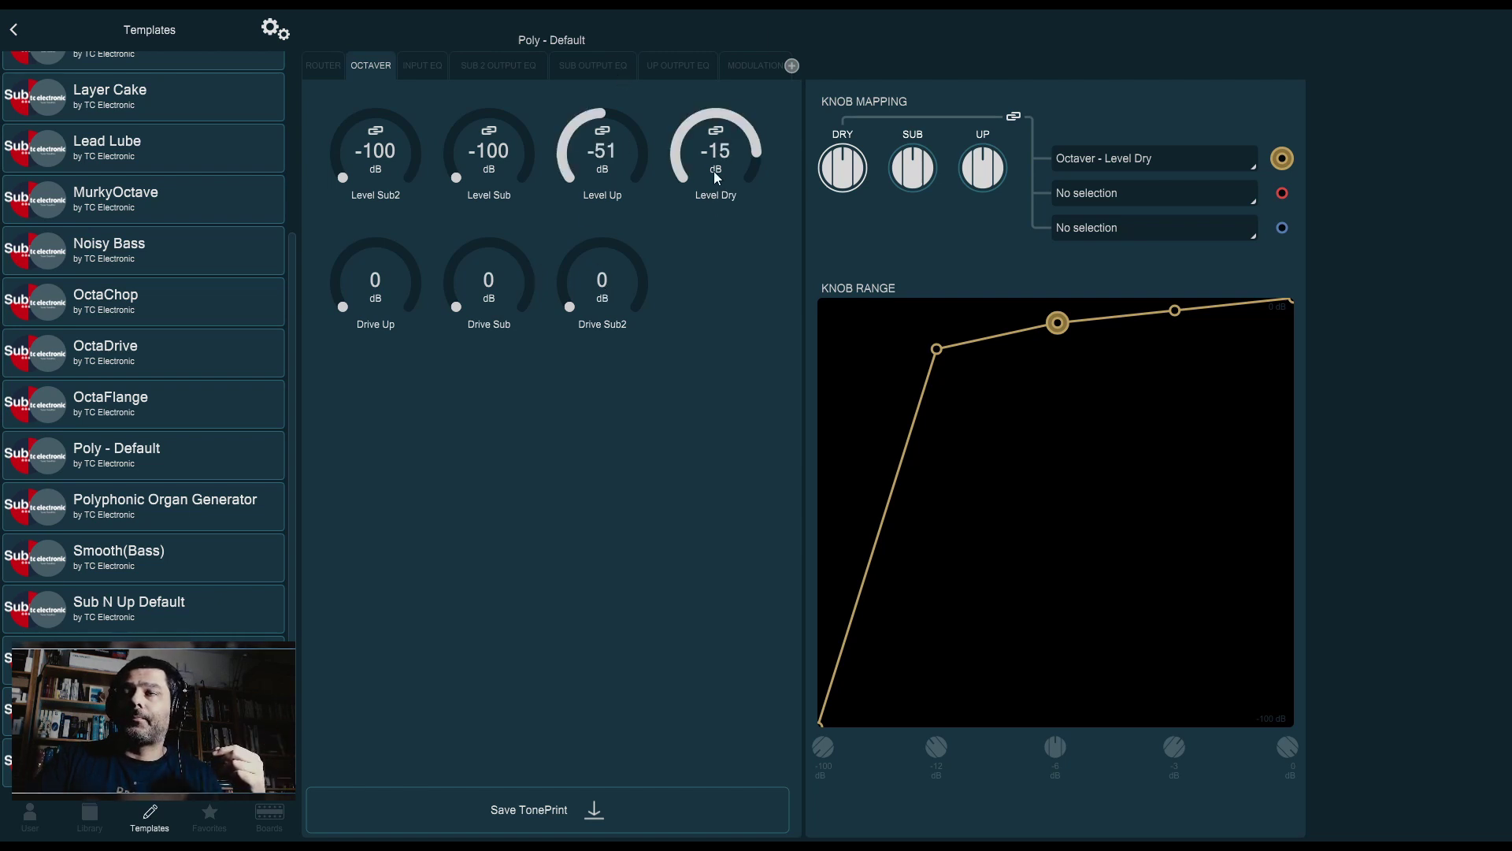
pyautogui.moveTo(611, 150); pyautogui.dragTo(632, 92)
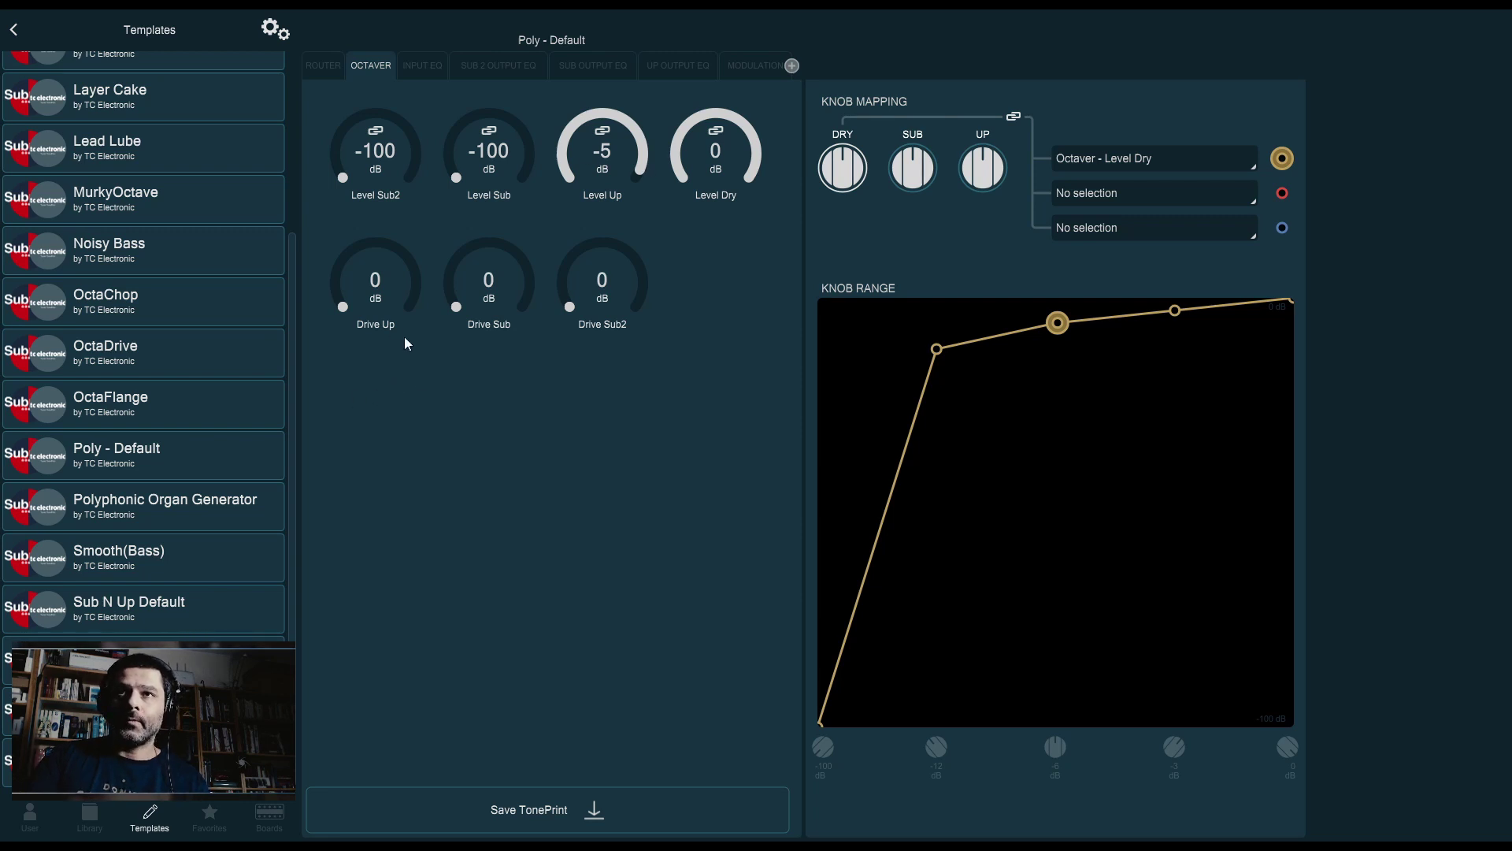
# - Push Drive Up from 0 through 20 dB to 40 dB
pyautogui.moveTo(389, 302); pyautogui.dragTo(389, 248)
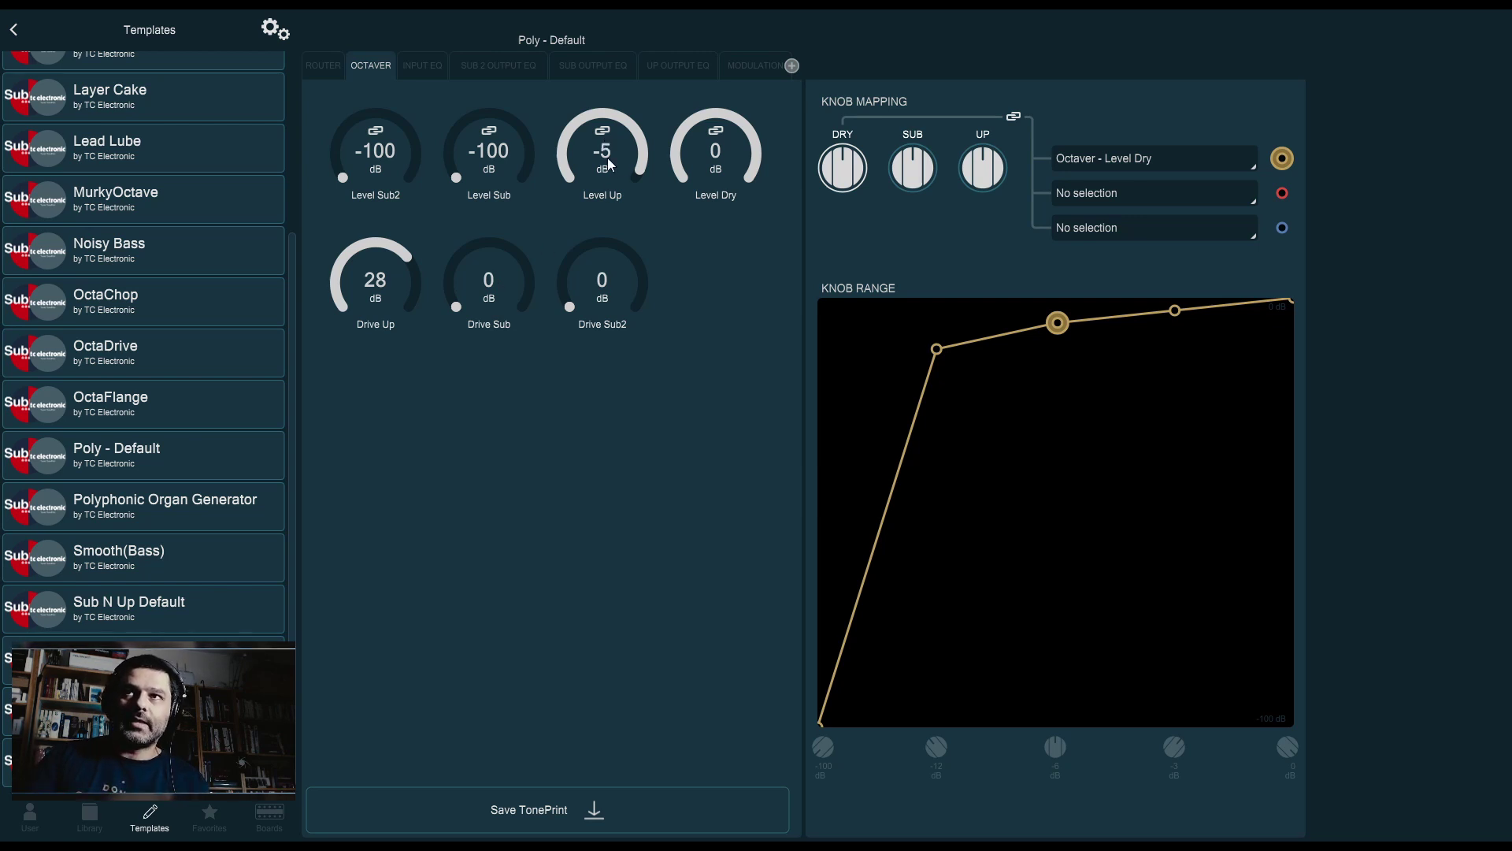
pyautogui.moveTo(403, 282); pyautogui.dragTo(412, 500)
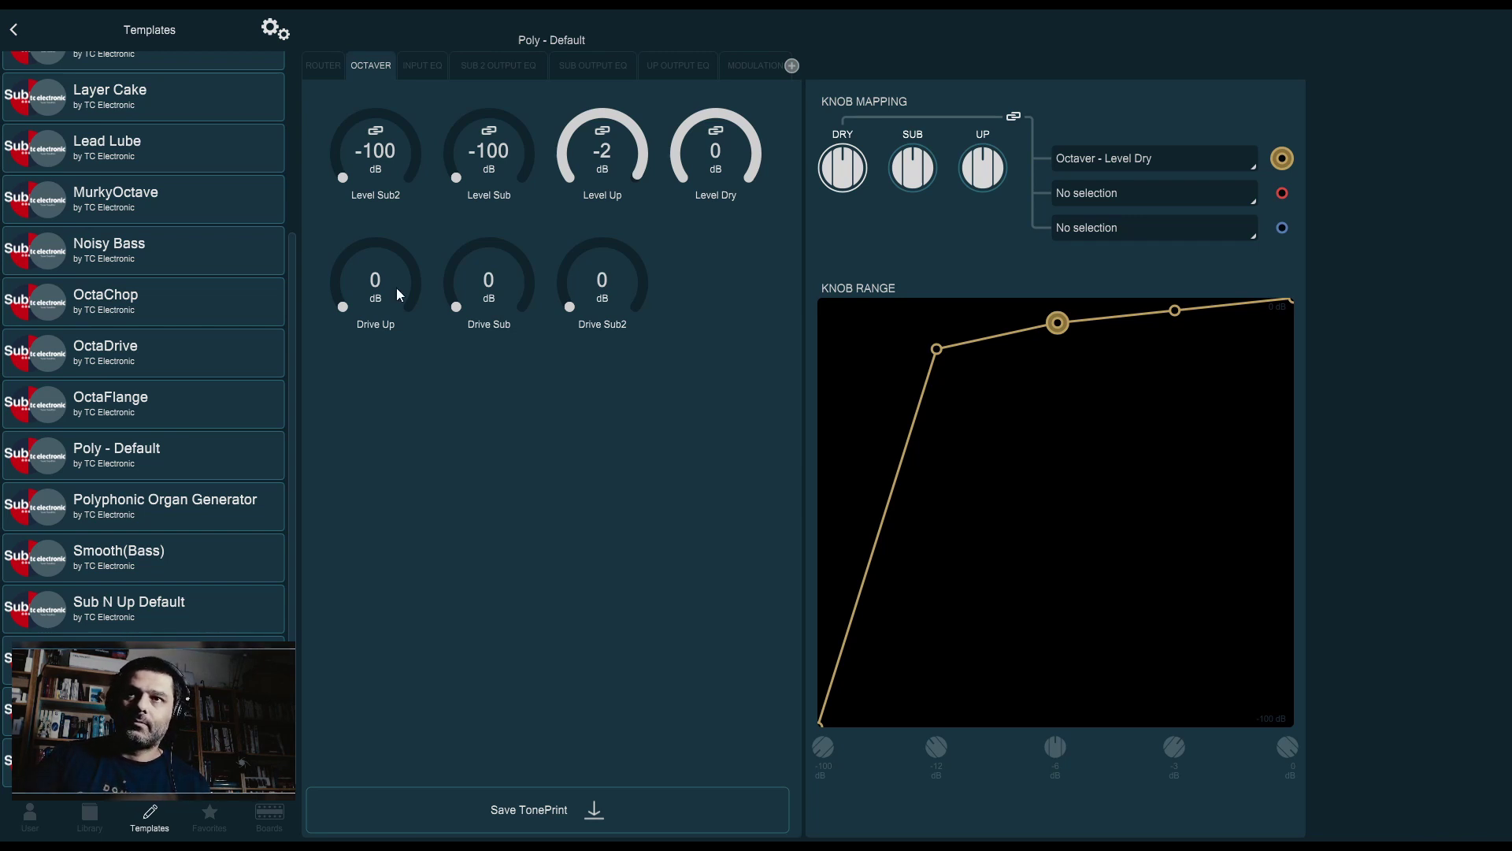
pyautogui.moveTo(395, 287); pyautogui.dragTo(381, 178)
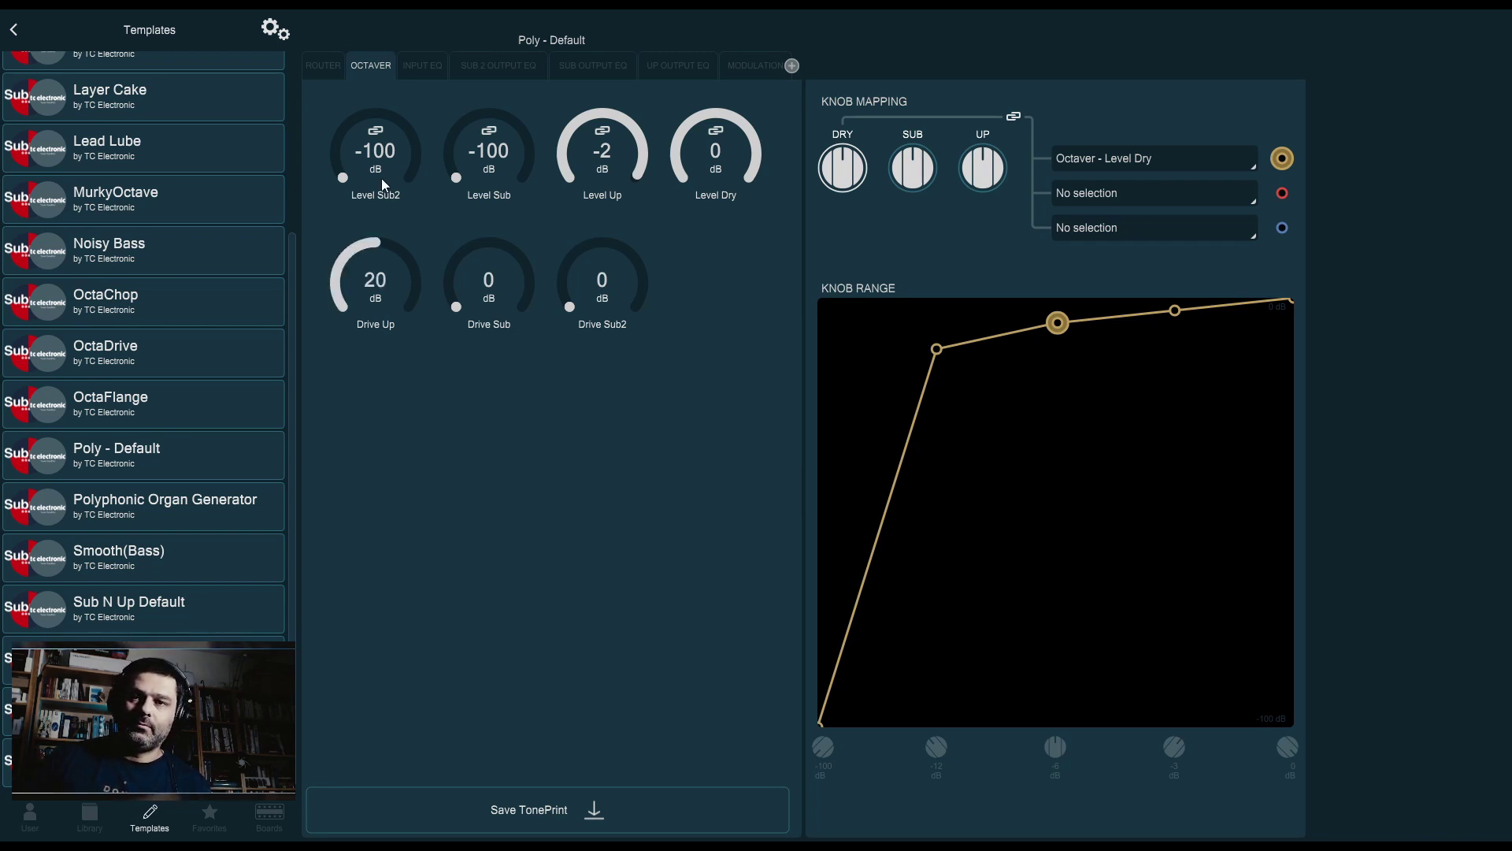
pyautogui.moveTo(371, 240); pyautogui.dragTo(371, 107)
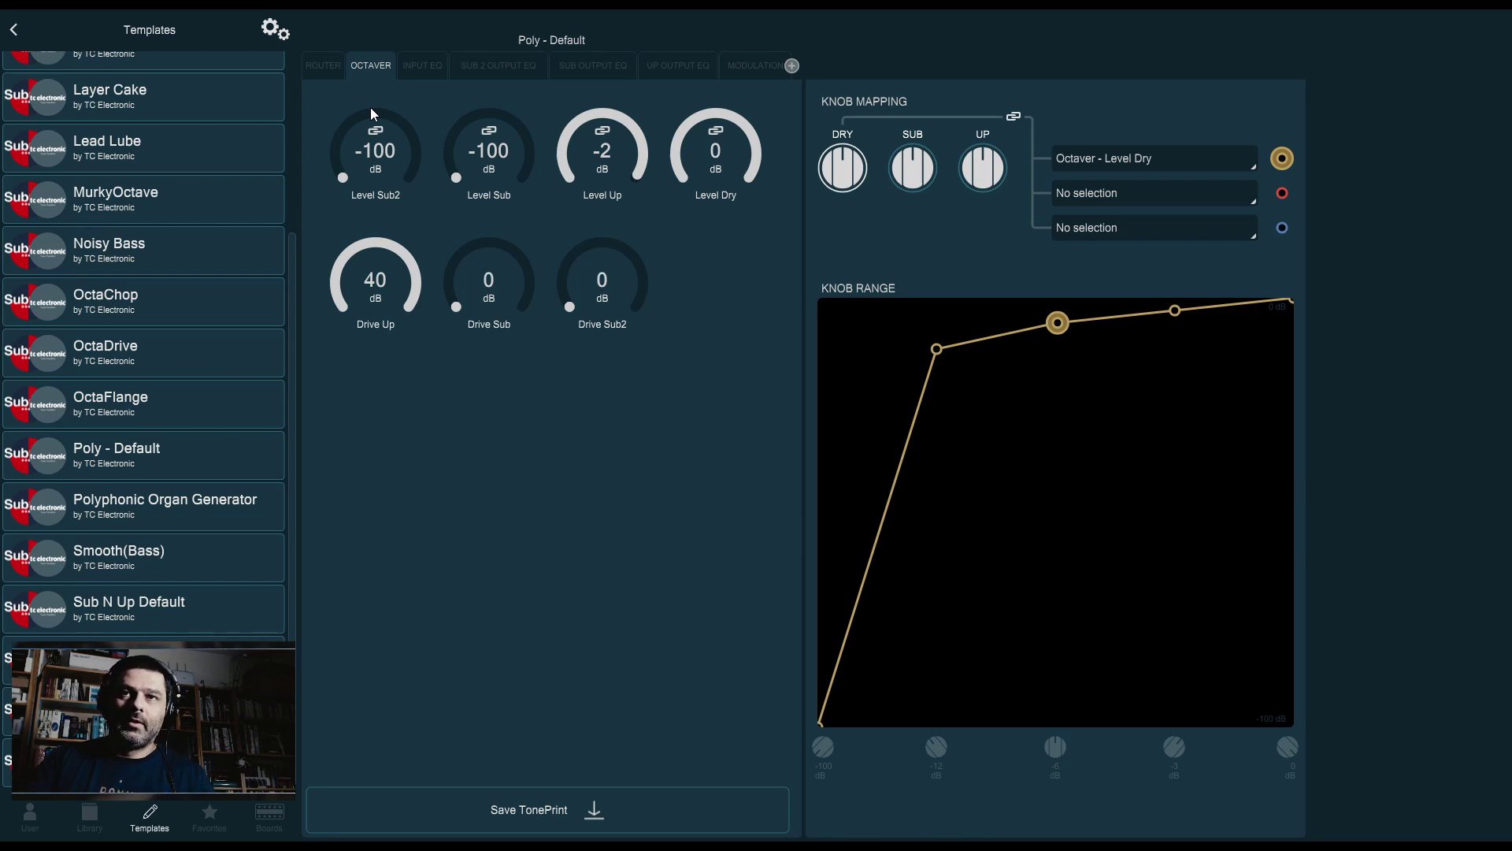
# - Reset Drive Up, set Level Sub 0 dB with Drive Sub 40, Up -12 dB, Dry -1 dB
pyautogui.moveTo(362, 270); pyautogui.dragTo(411, 635)
pyautogui.moveTo(466, 154); pyautogui.dragTo(520, 158)
pyautogui.moveTo(574, 162)
pyautogui.mouseDown()
pyautogui.moveTo(578, 187)
pyautogui.moveTo(599, 146)
pyautogui.mouseUp()
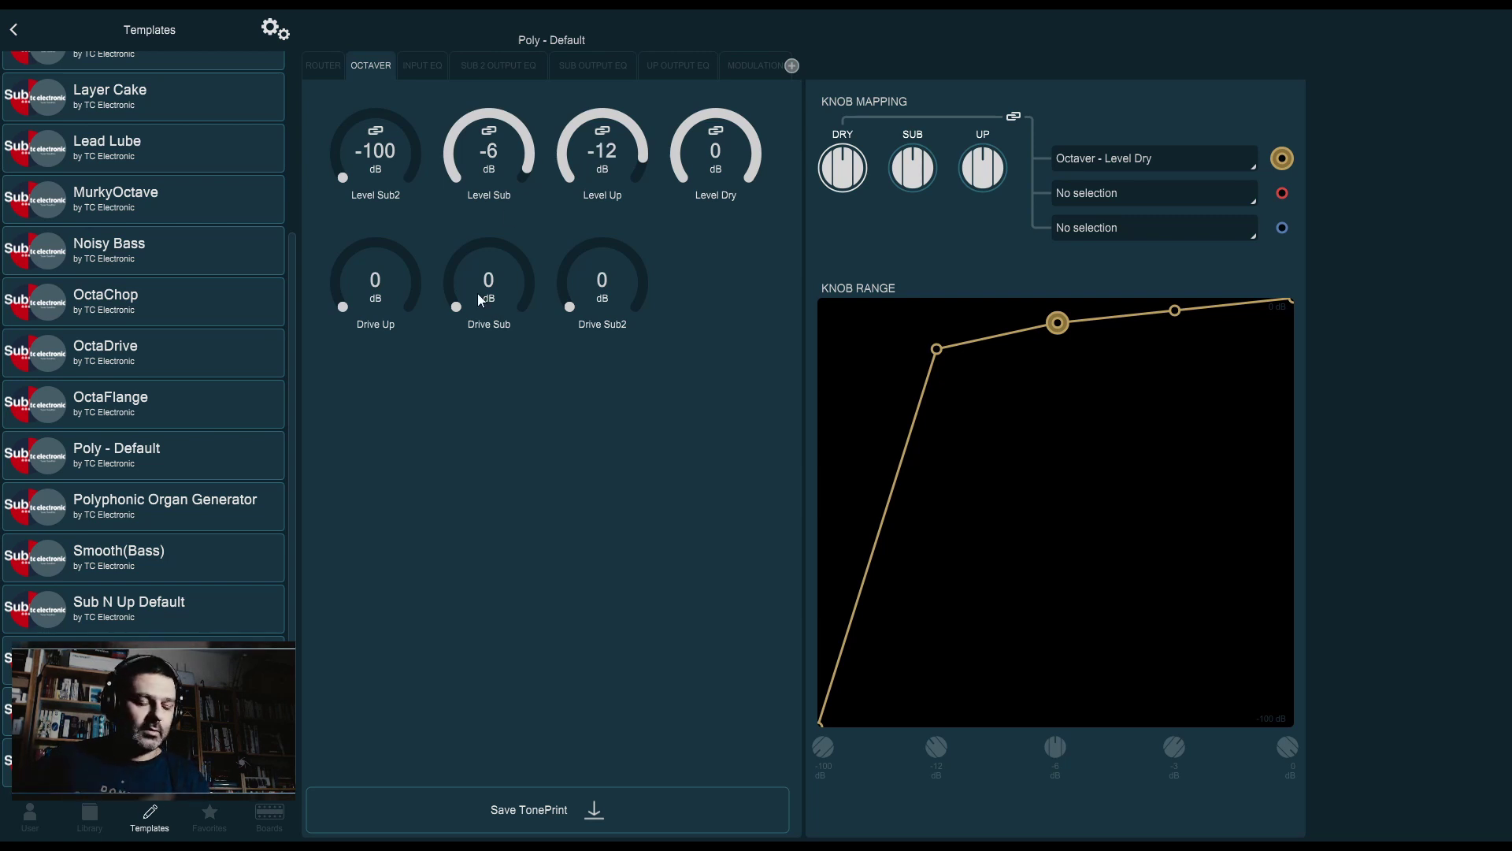
pyautogui.moveTo(478, 293); pyautogui.dragTo(500, 230)
pyautogui.moveTo(497, 346); pyautogui.dragTo(507, 224)
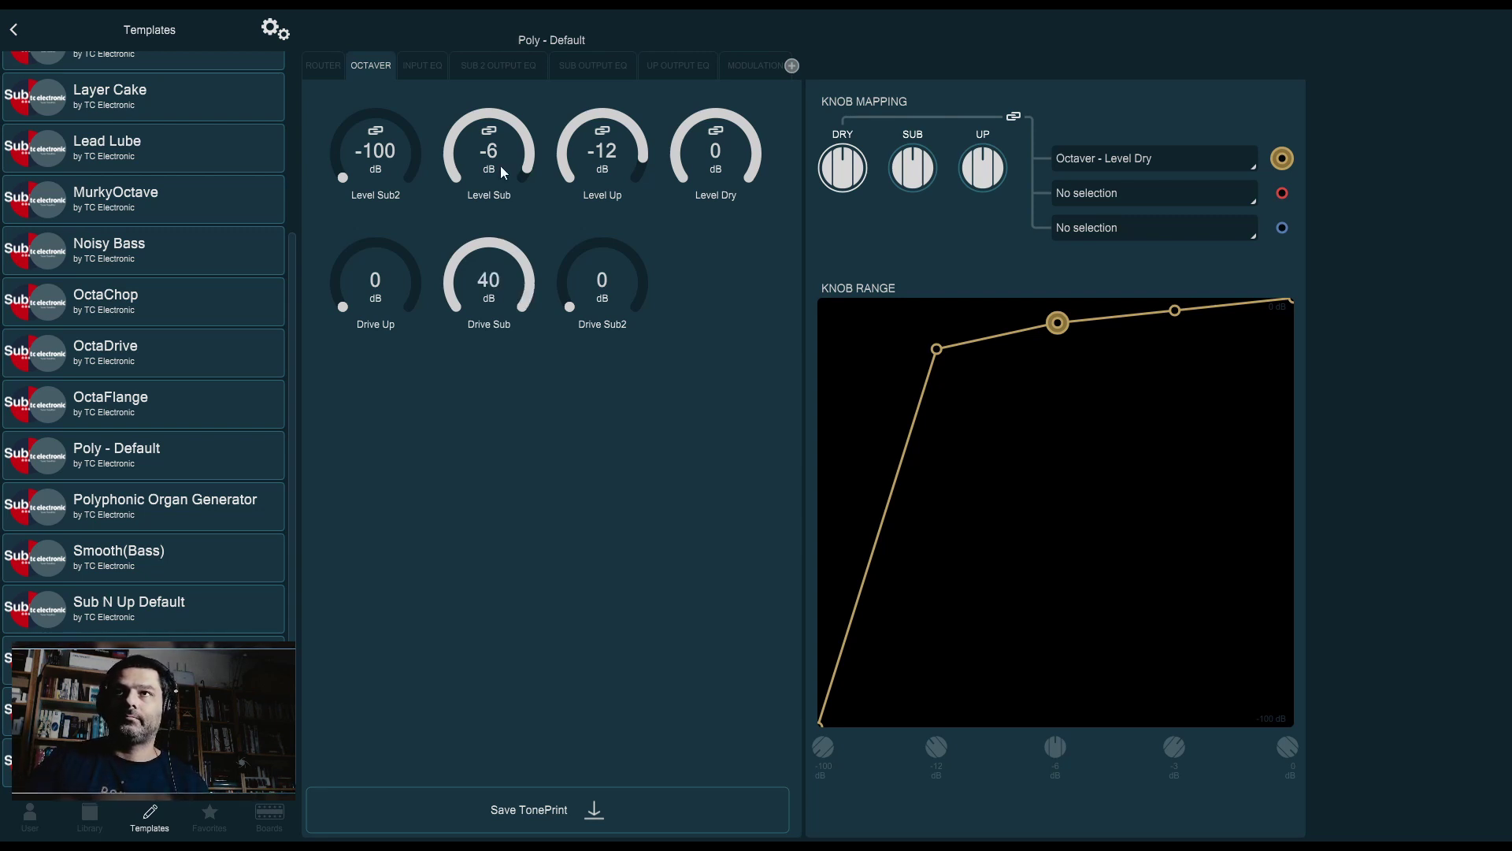
pyautogui.moveTo(499, 166); pyautogui.dragTo(530, 120)
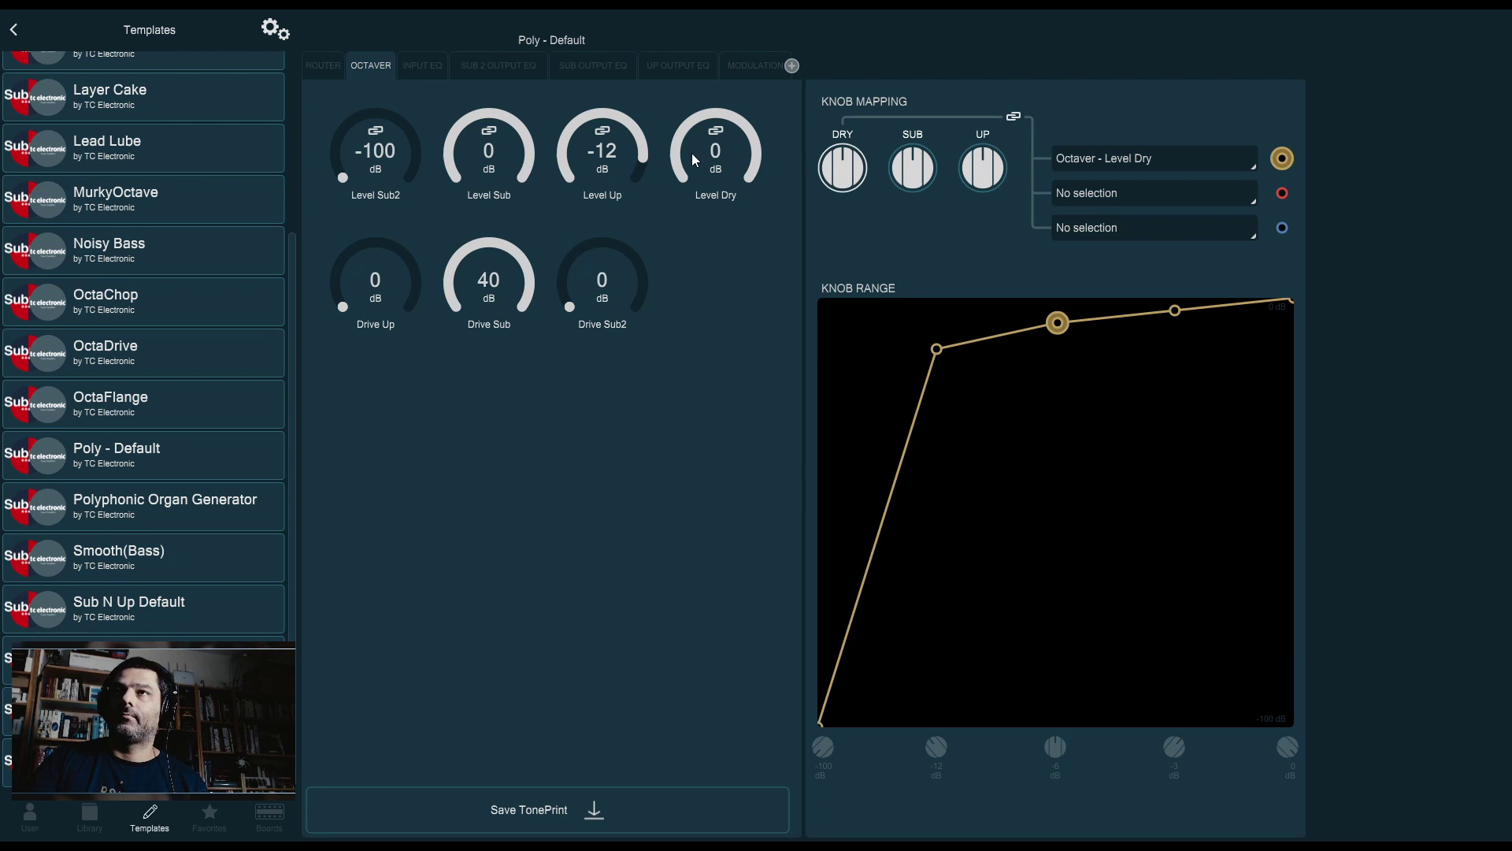
pyautogui.moveTo(692, 153); pyautogui.dragTo(693, 155)
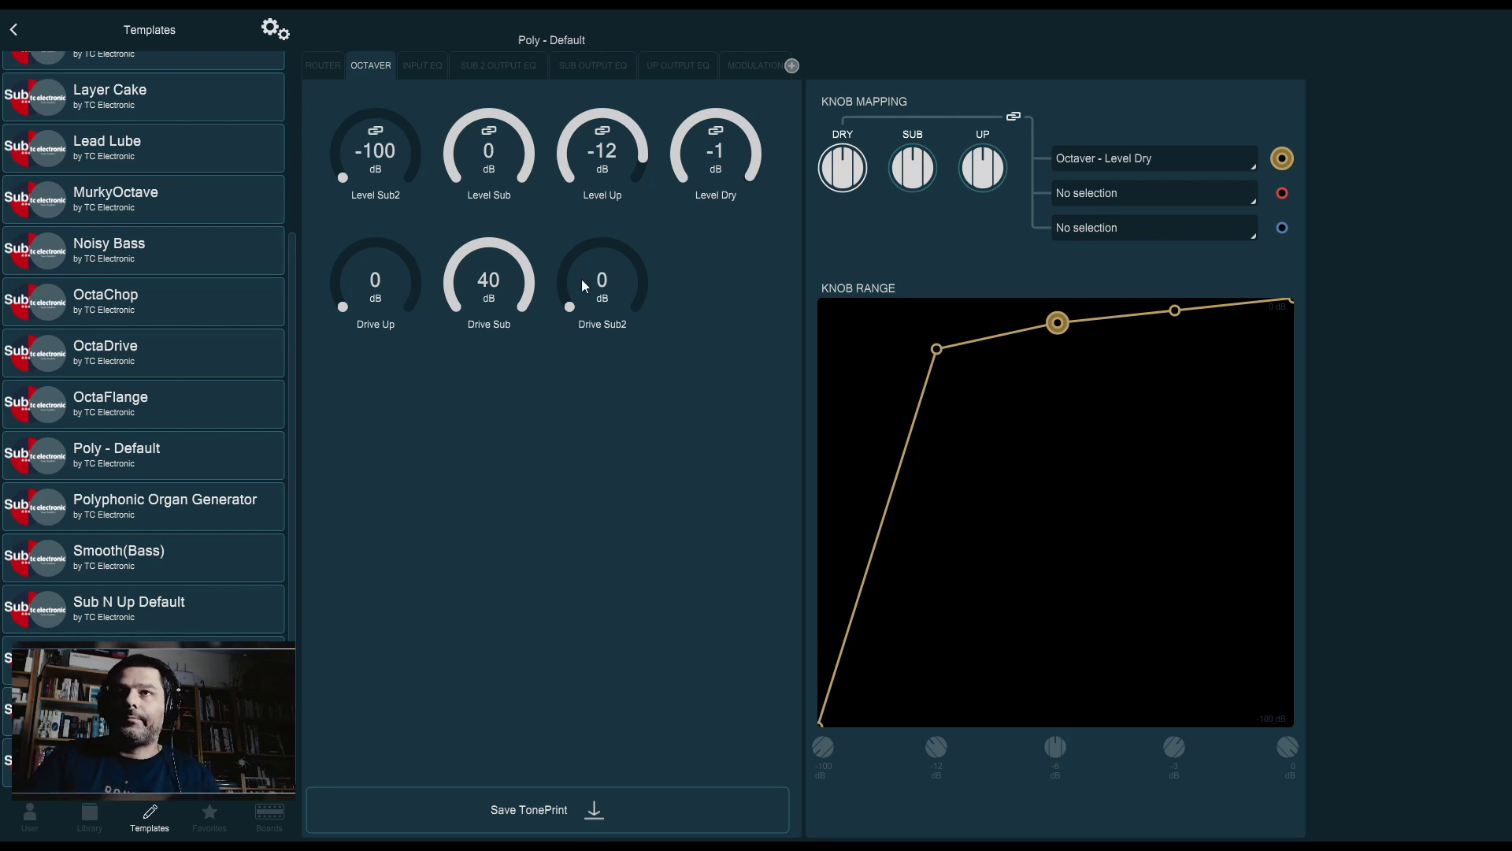
# - Reset Drive Sub, set Drive Sub2 to 40 dB, mute Level Sub and raise Level Sub2 to 0 dB
pyautogui.moveTo(488, 284); pyautogui.dragTo(552, 549)
pyautogui.moveTo(619, 311); pyautogui.dragTo(660, 80)
pyautogui.moveTo(488, 150); pyautogui.dragTo(524, 707)
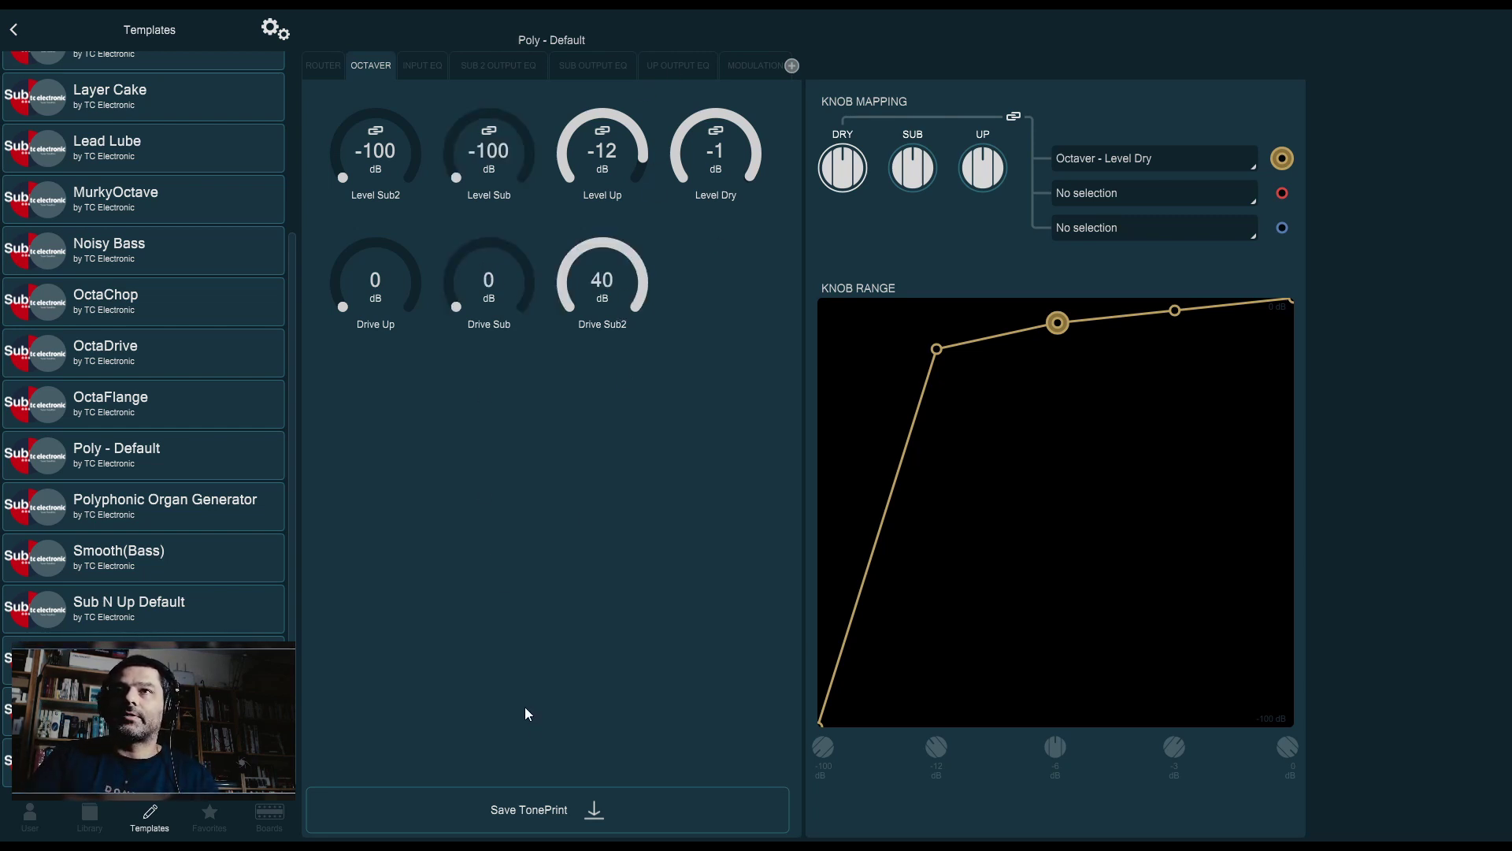
pyautogui.moveTo(361, 159); pyautogui.dragTo(441, 125)
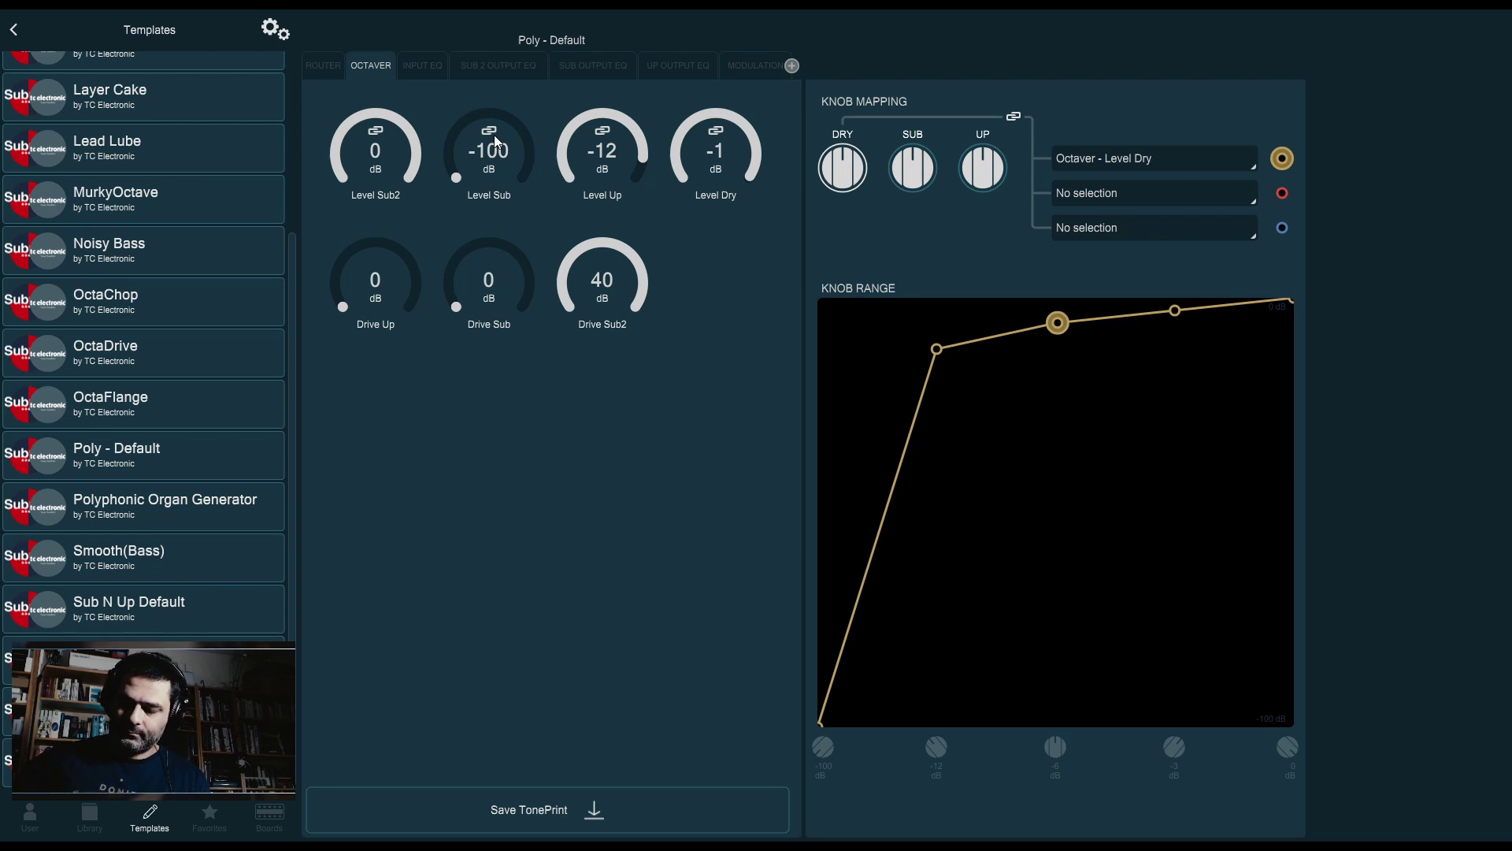
# - Reset Drive Sub2 to 0, mute Level Sub2 and bring Level Sub to about -9 dB
pyautogui.moveTo(567, 285); pyautogui.dragTo(596, 489)
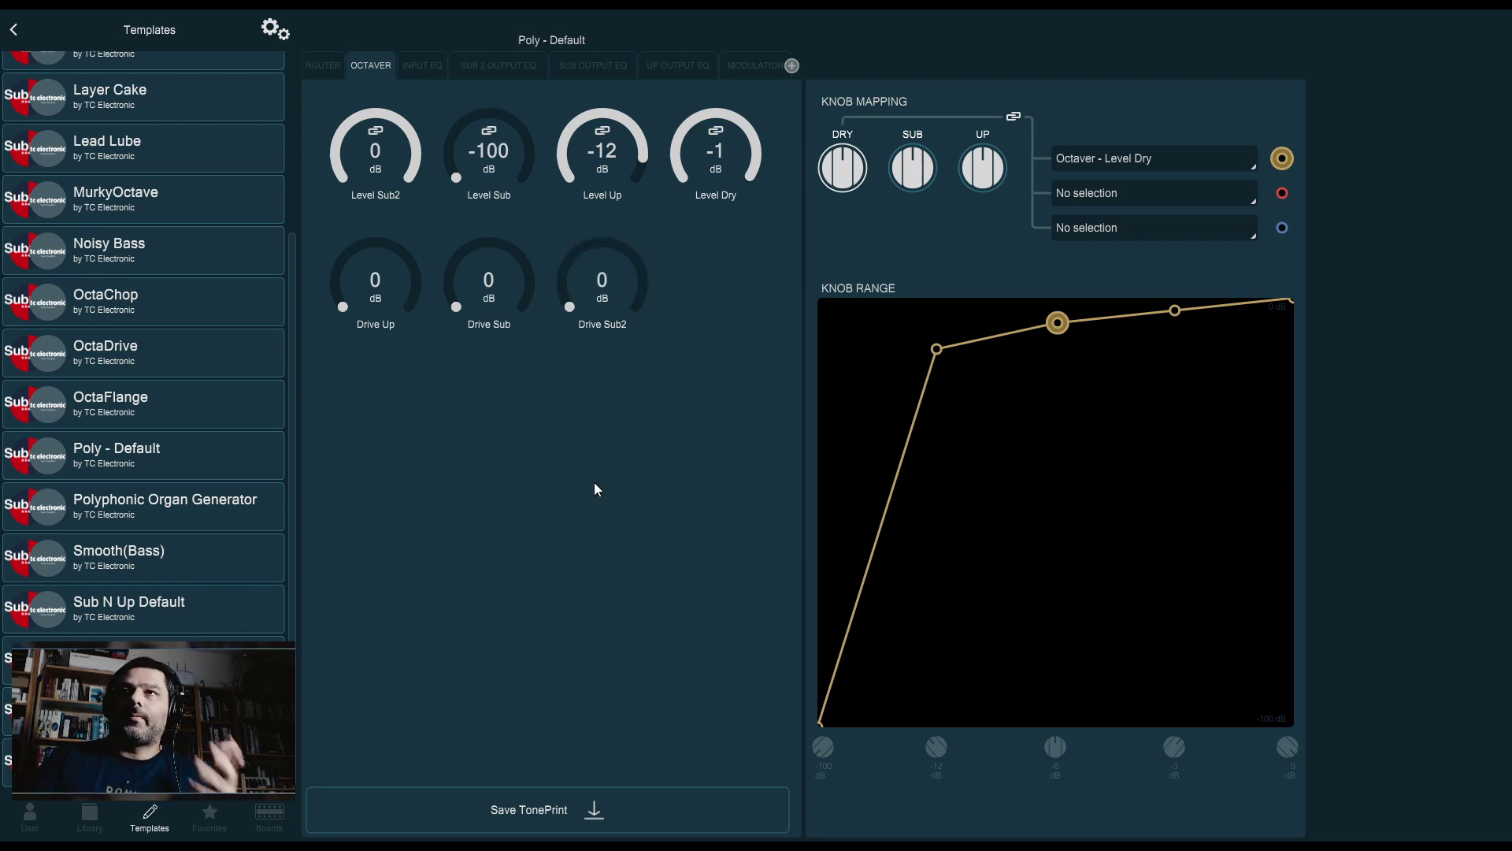
pyautogui.moveTo(473, 197); pyautogui.dragTo(495, 120)
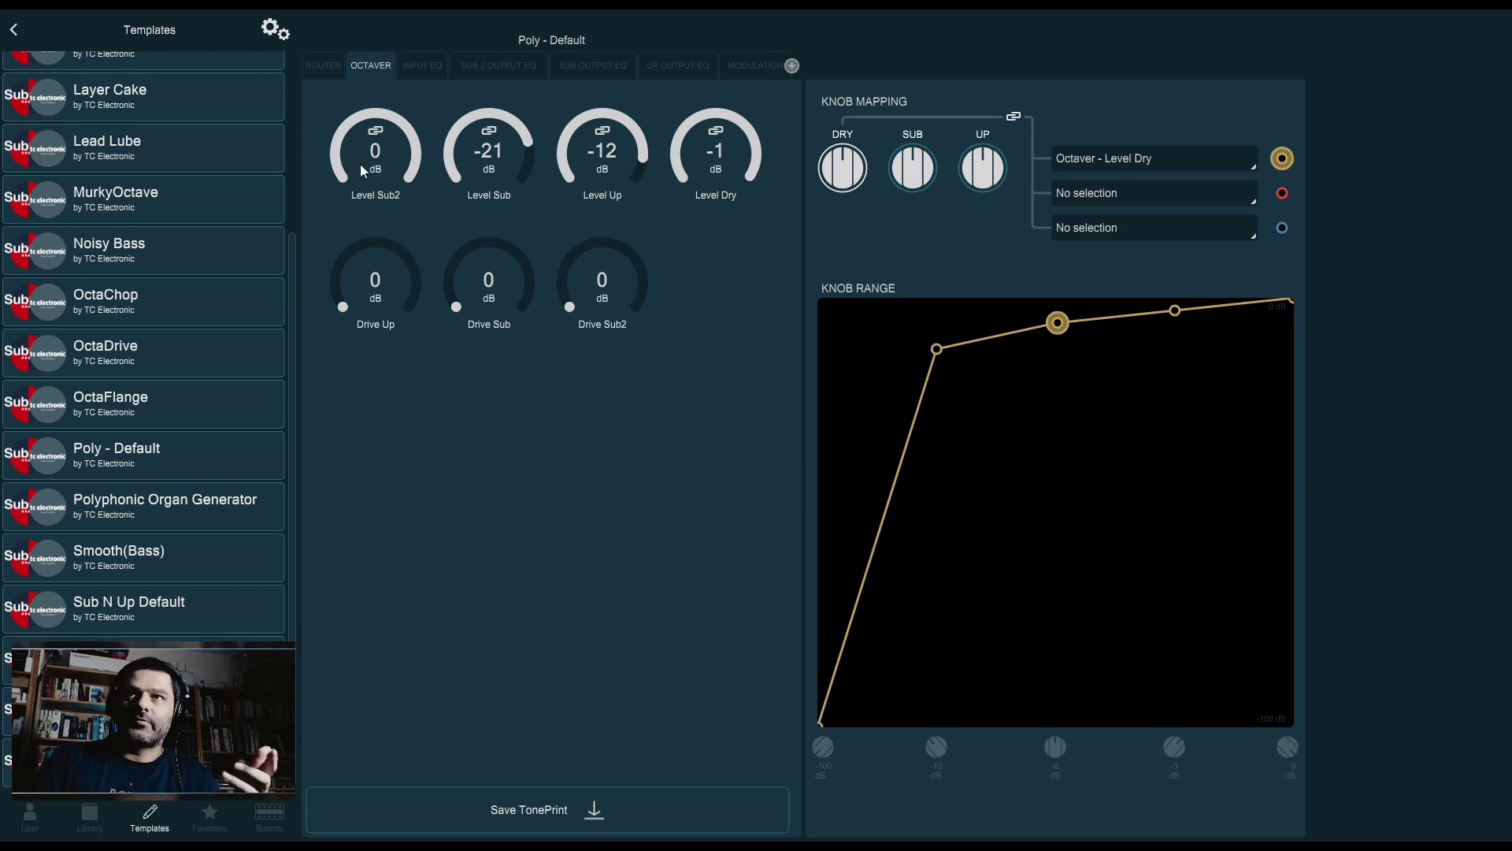
pyautogui.moveTo(361, 164); pyautogui.dragTo(369, 379)
pyautogui.moveTo(486, 214); pyautogui.dragTo(498, 173)
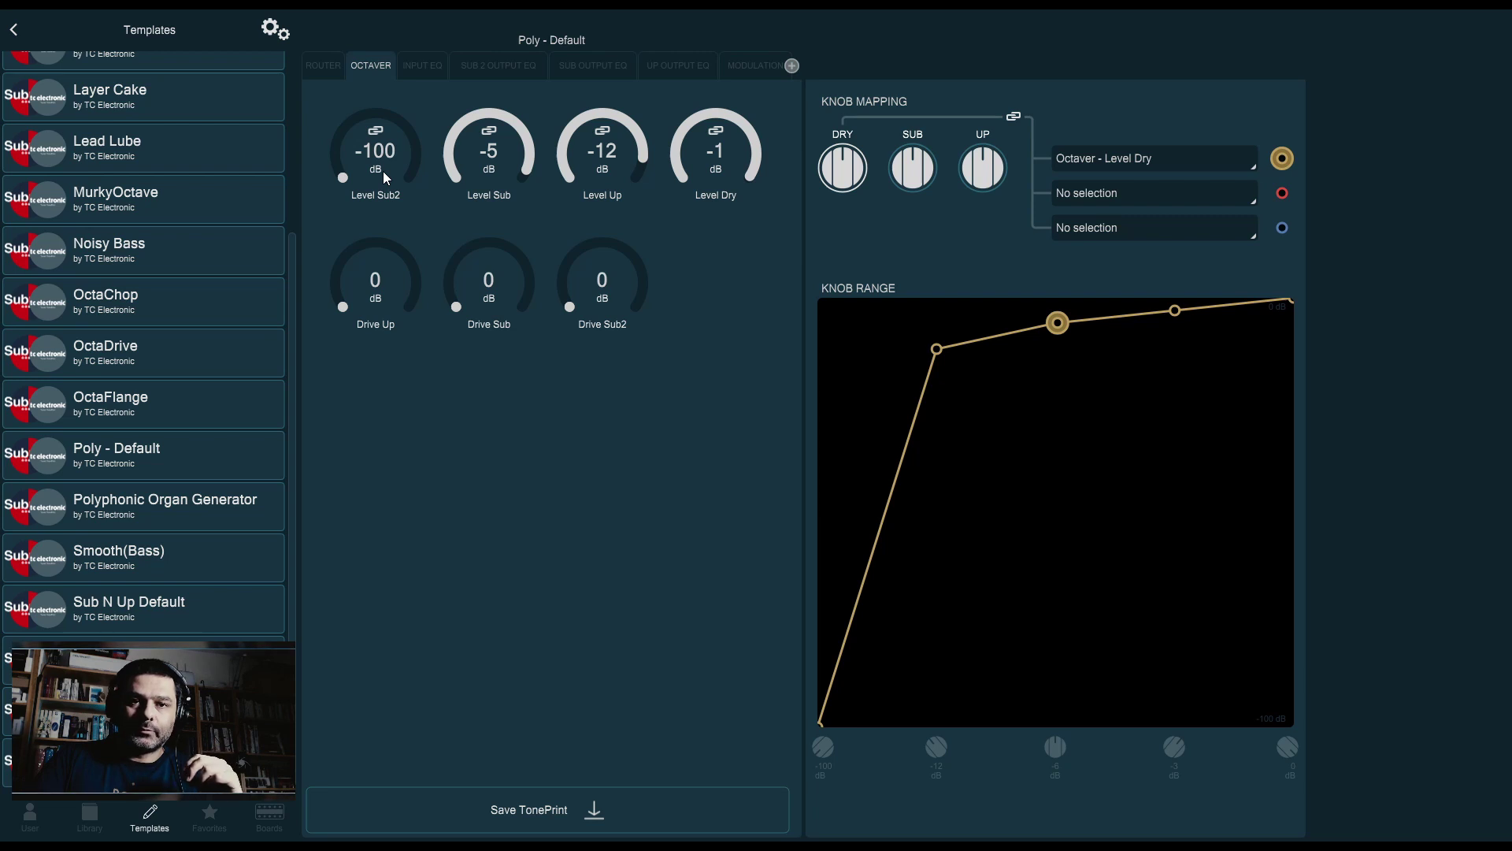
pyautogui.moveTo(468, 178); pyautogui.dragTo(466, 179)
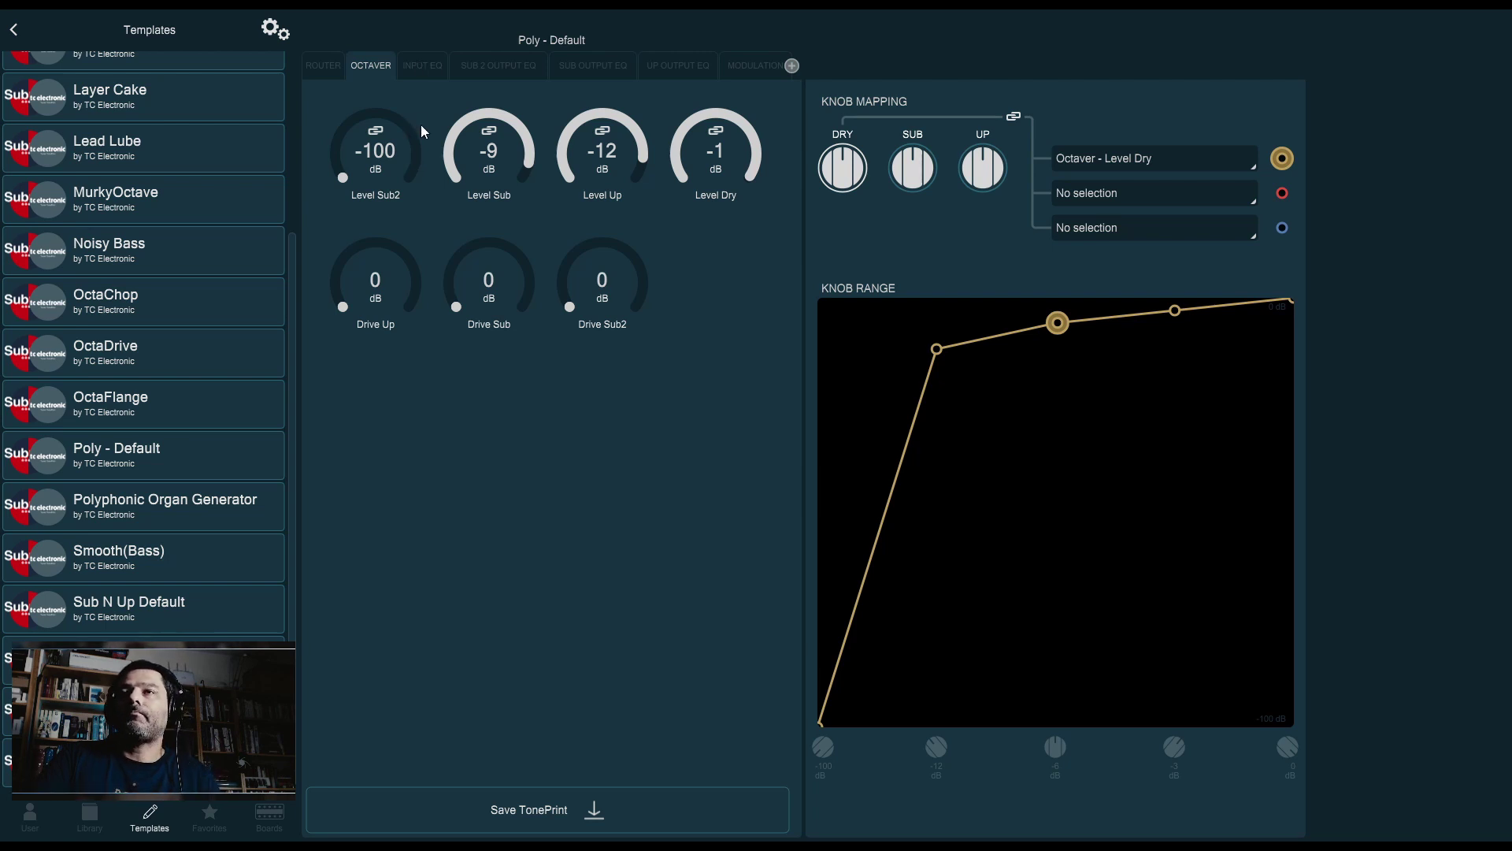
# - Set Level Sub to 0 dB, mute Level Up at -100 dB and raise Level Dry to 0 dB
pyautogui.scroll(7, 487, 130)
pyautogui.scroll(10, 575, 141)
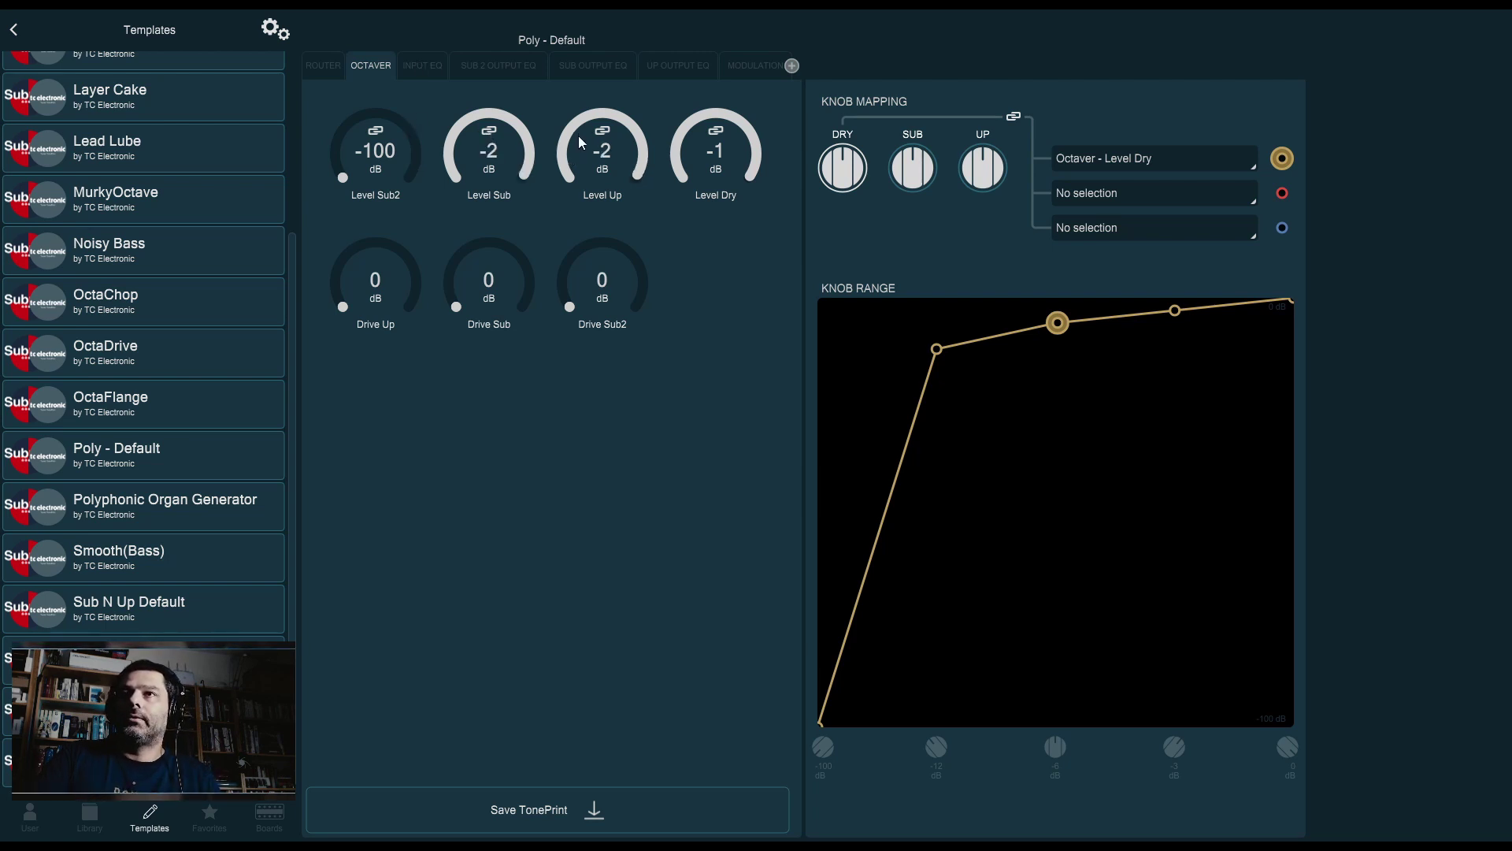
pyautogui.moveTo(489, 149); pyautogui.dragTo(557, 367)
pyautogui.scroll(10, 488, 150)
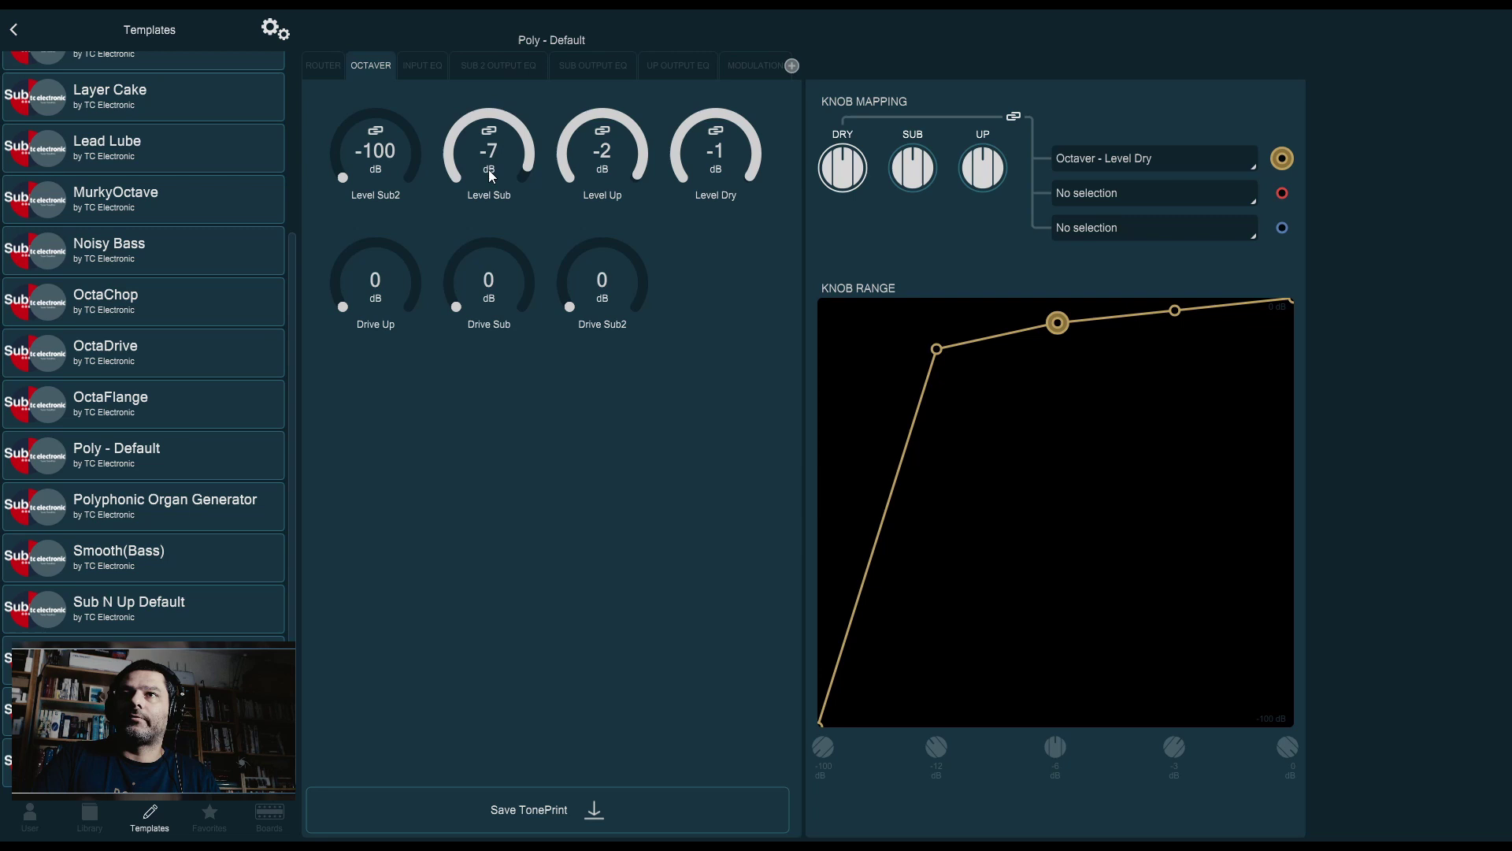
pyautogui.scroll(7, 488, 169)
pyautogui.moveTo(561, 150); pyautogui.dragTo(601, 557)
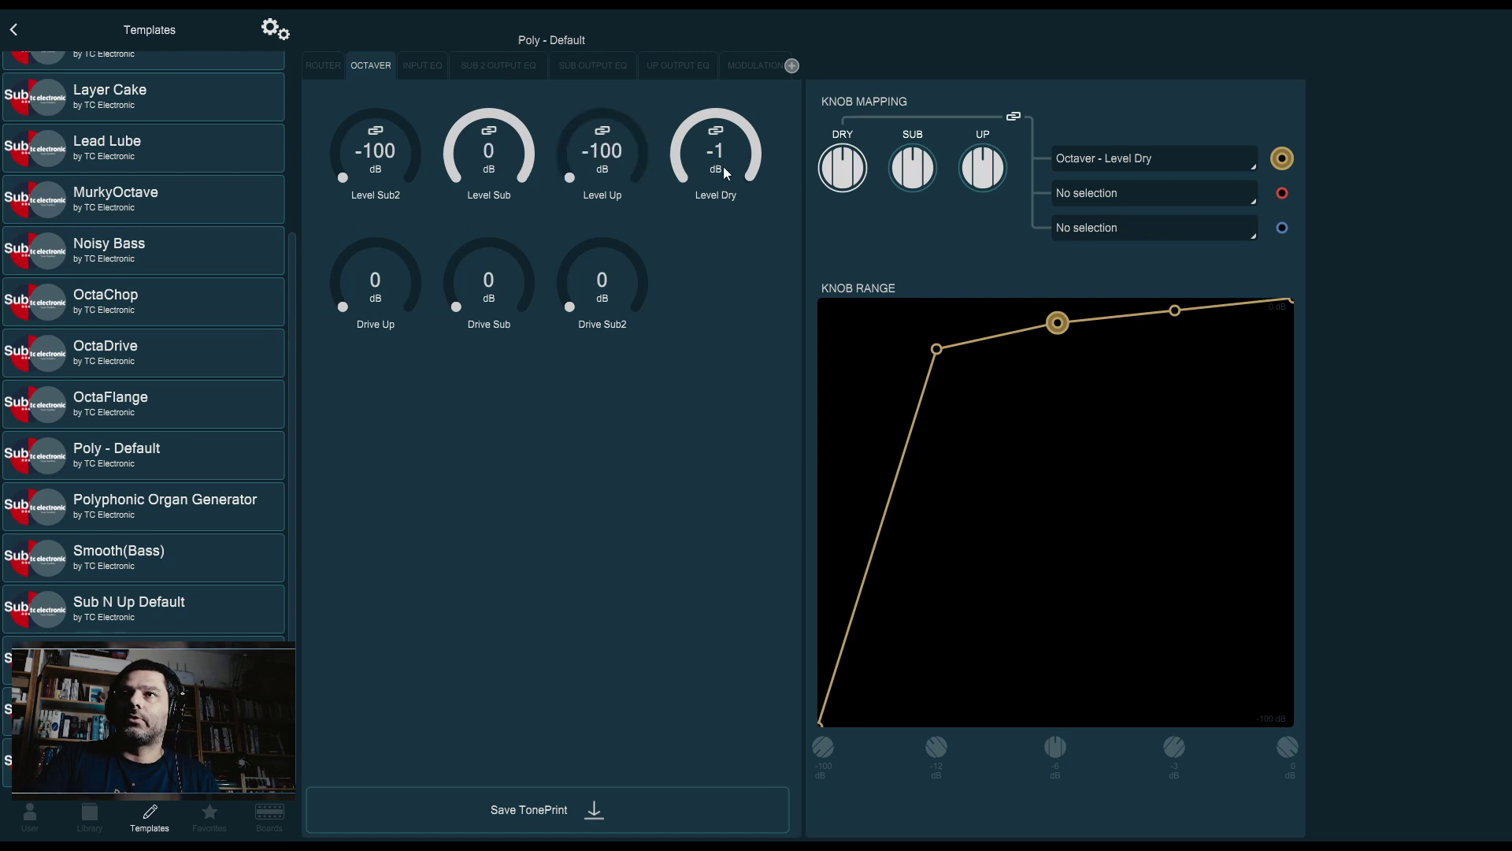
pyautogui.scroll(1, 723, 167)
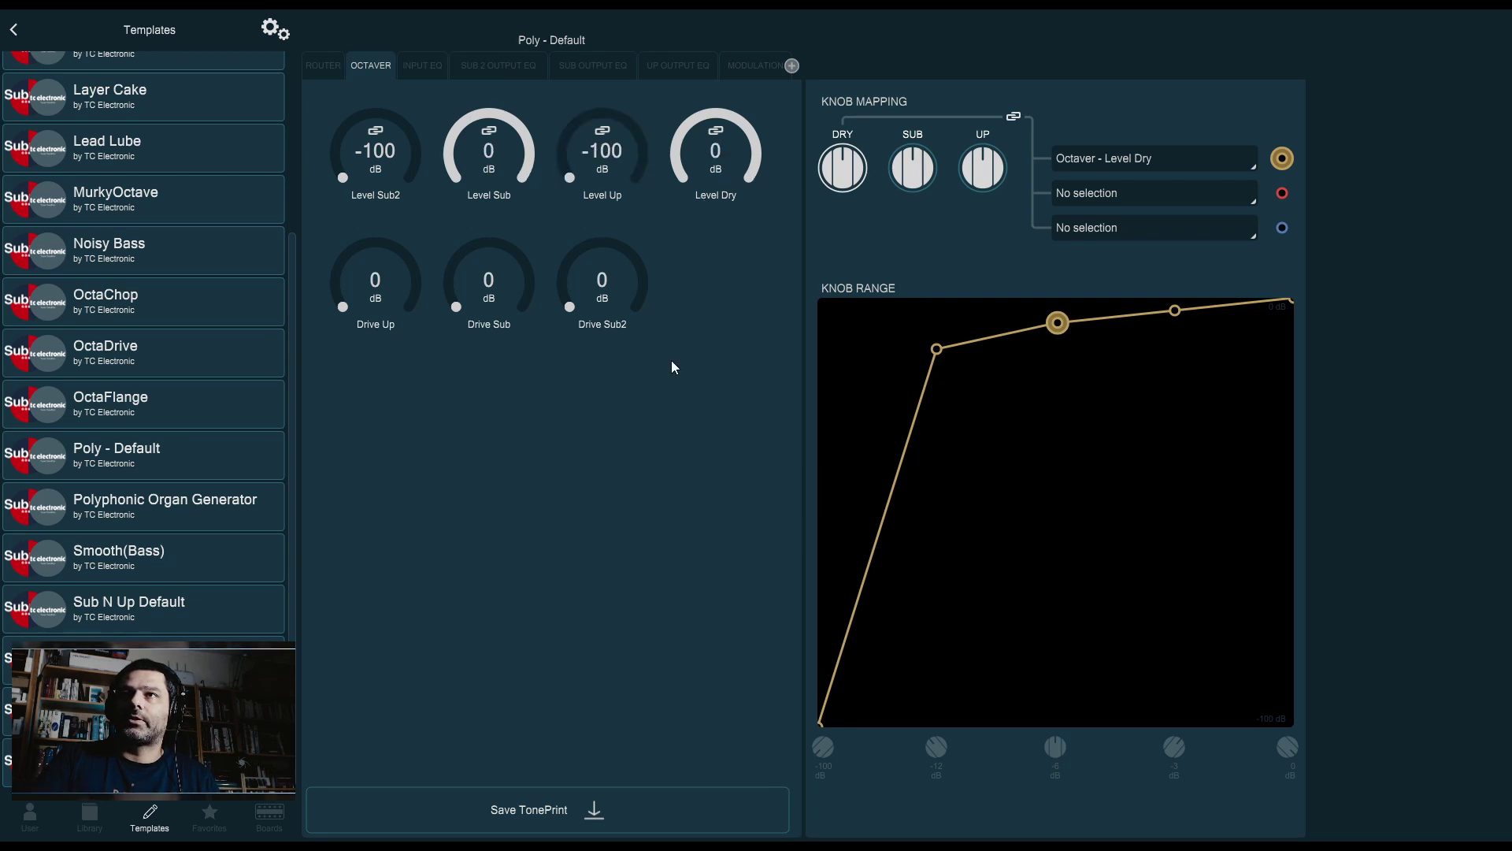
# - Switch to the Input EQ page and display the Input EQ1 Type list, currently Bypass
pyautogui.click(424, 70)
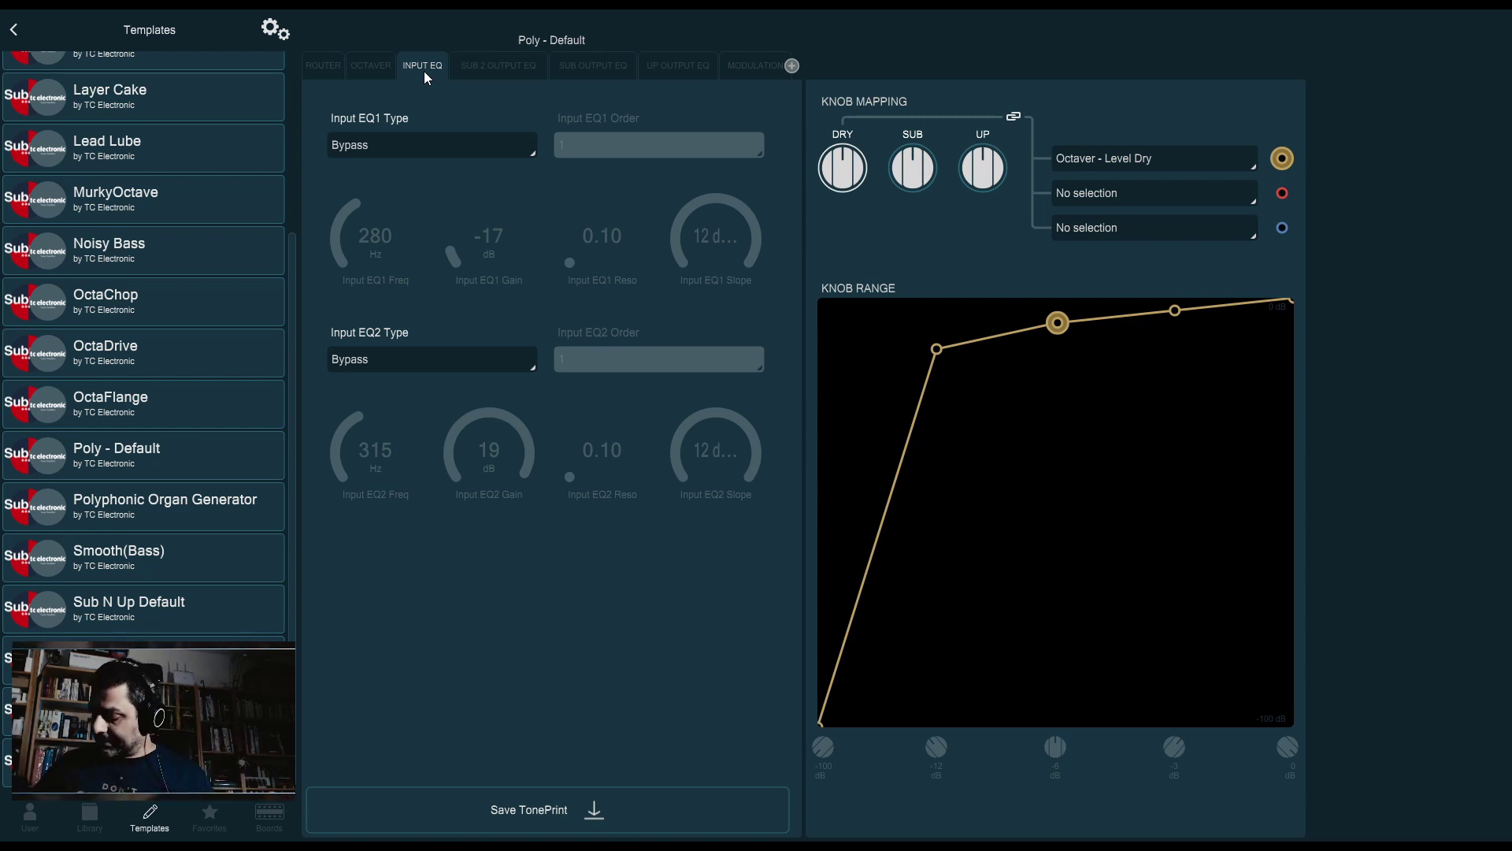
pyautogui.click(468, 148)
pyautogui.click(494, 115)
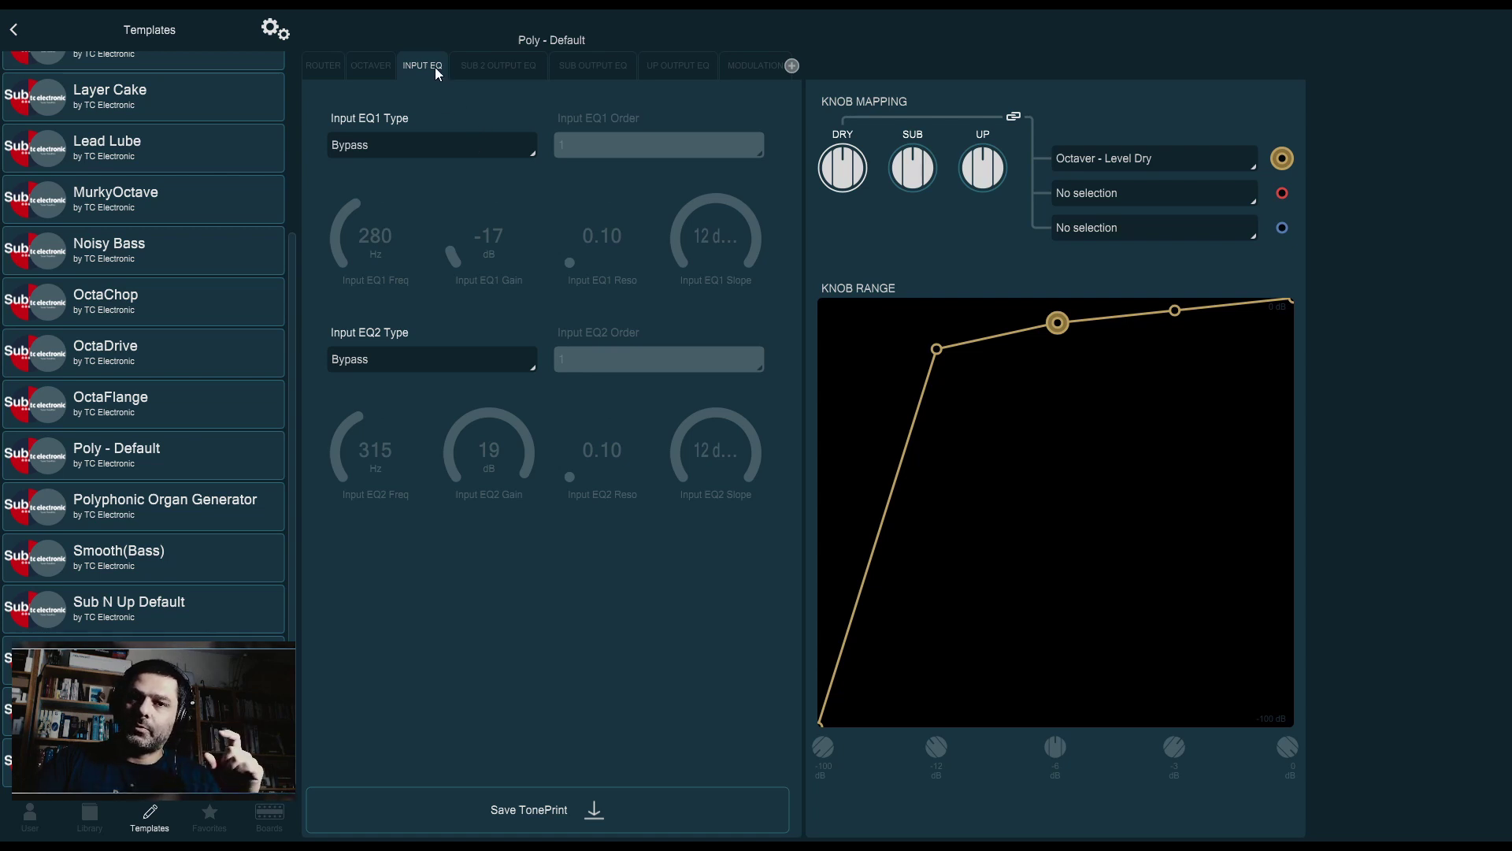
pyautogui.click(436, 145)
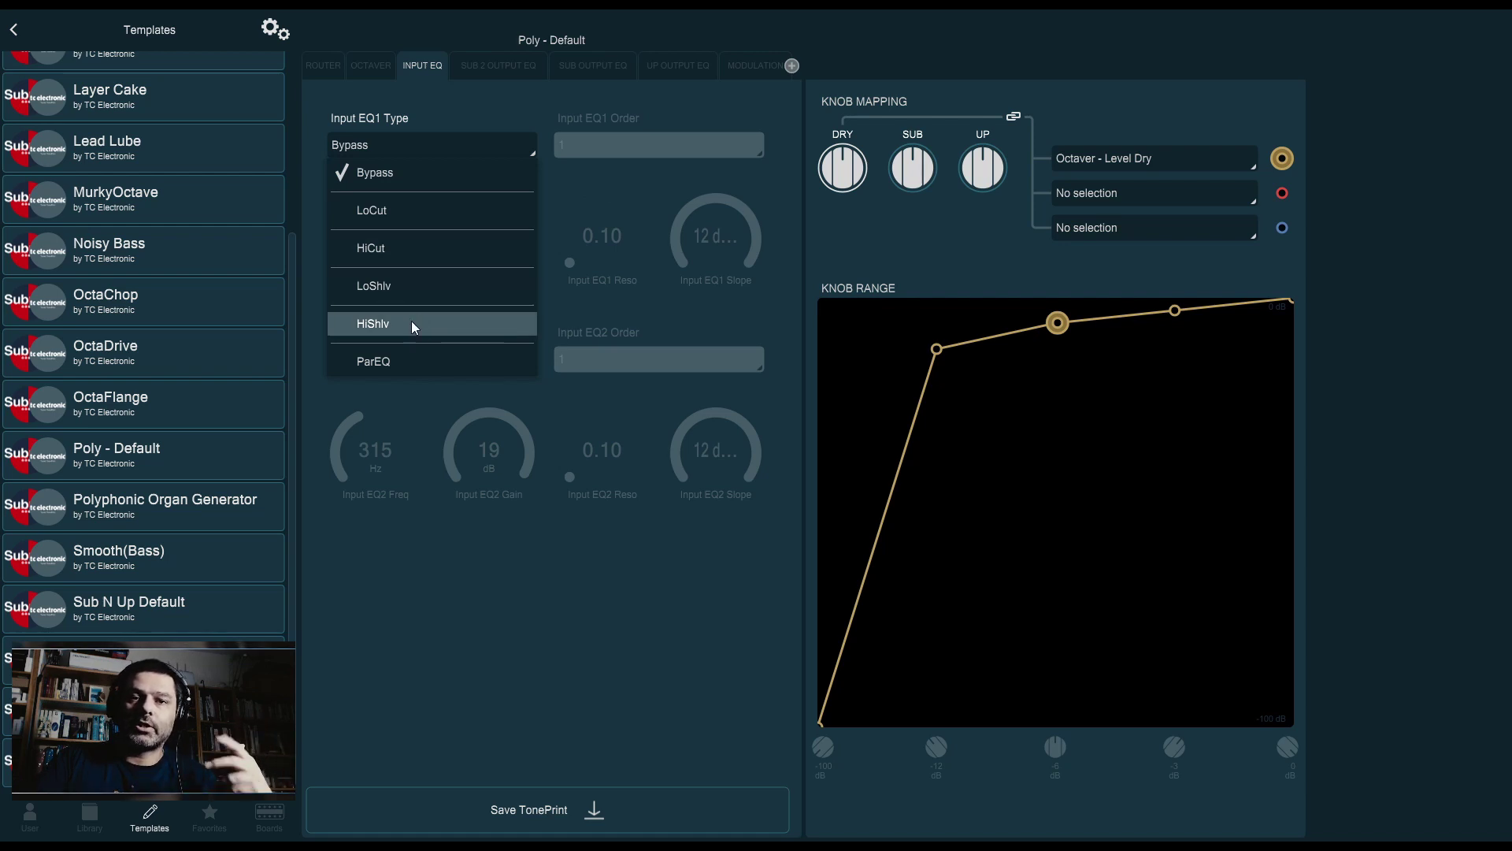
# - Set Input EQ1 Type to LoCut, giving 280 Hz at order 1
pyautogui.click(428, 207)
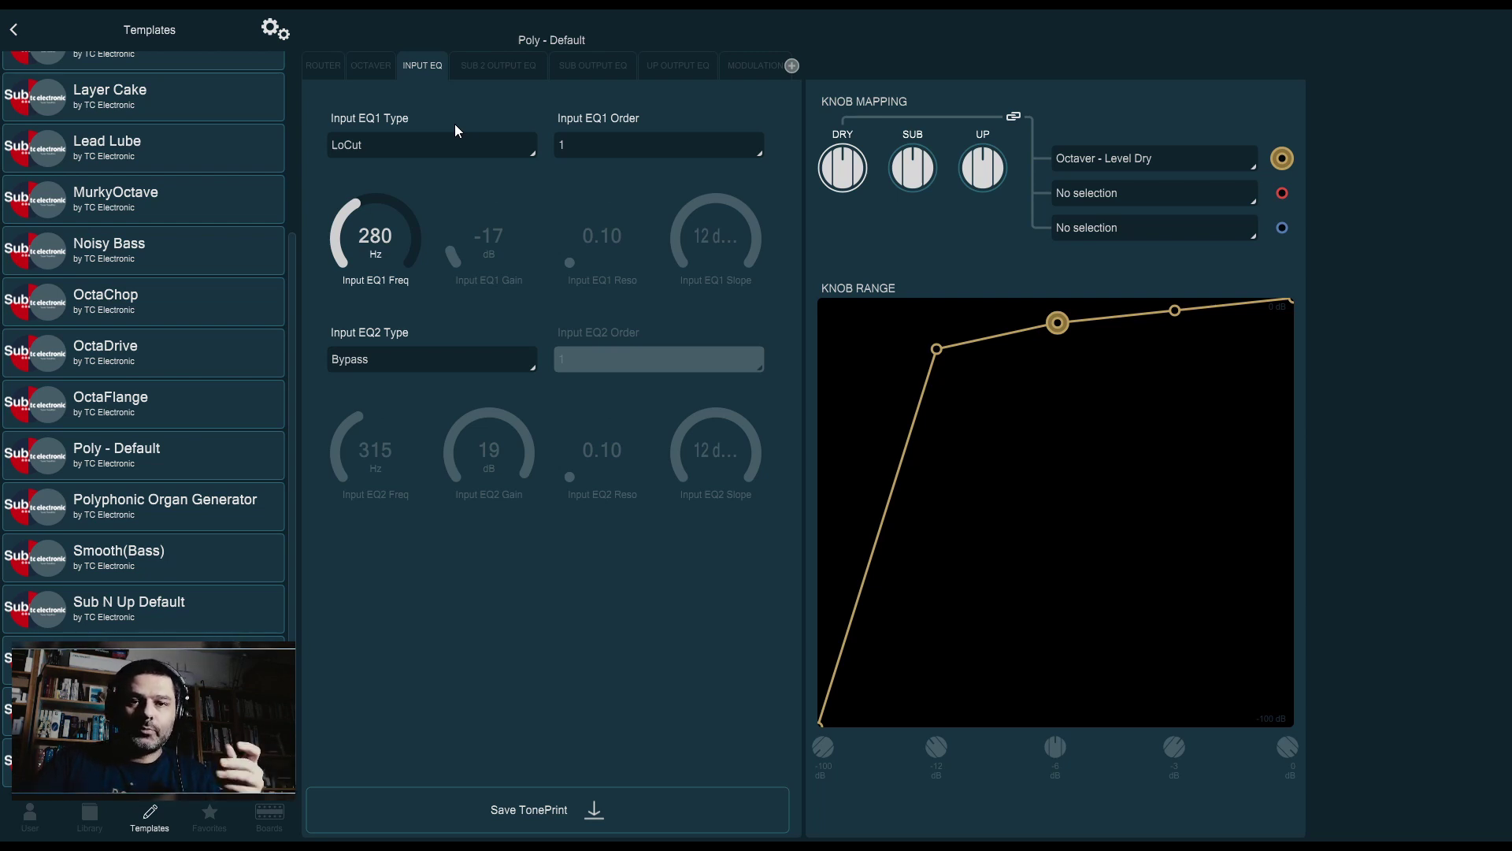
pyautogui.click(451, 145)
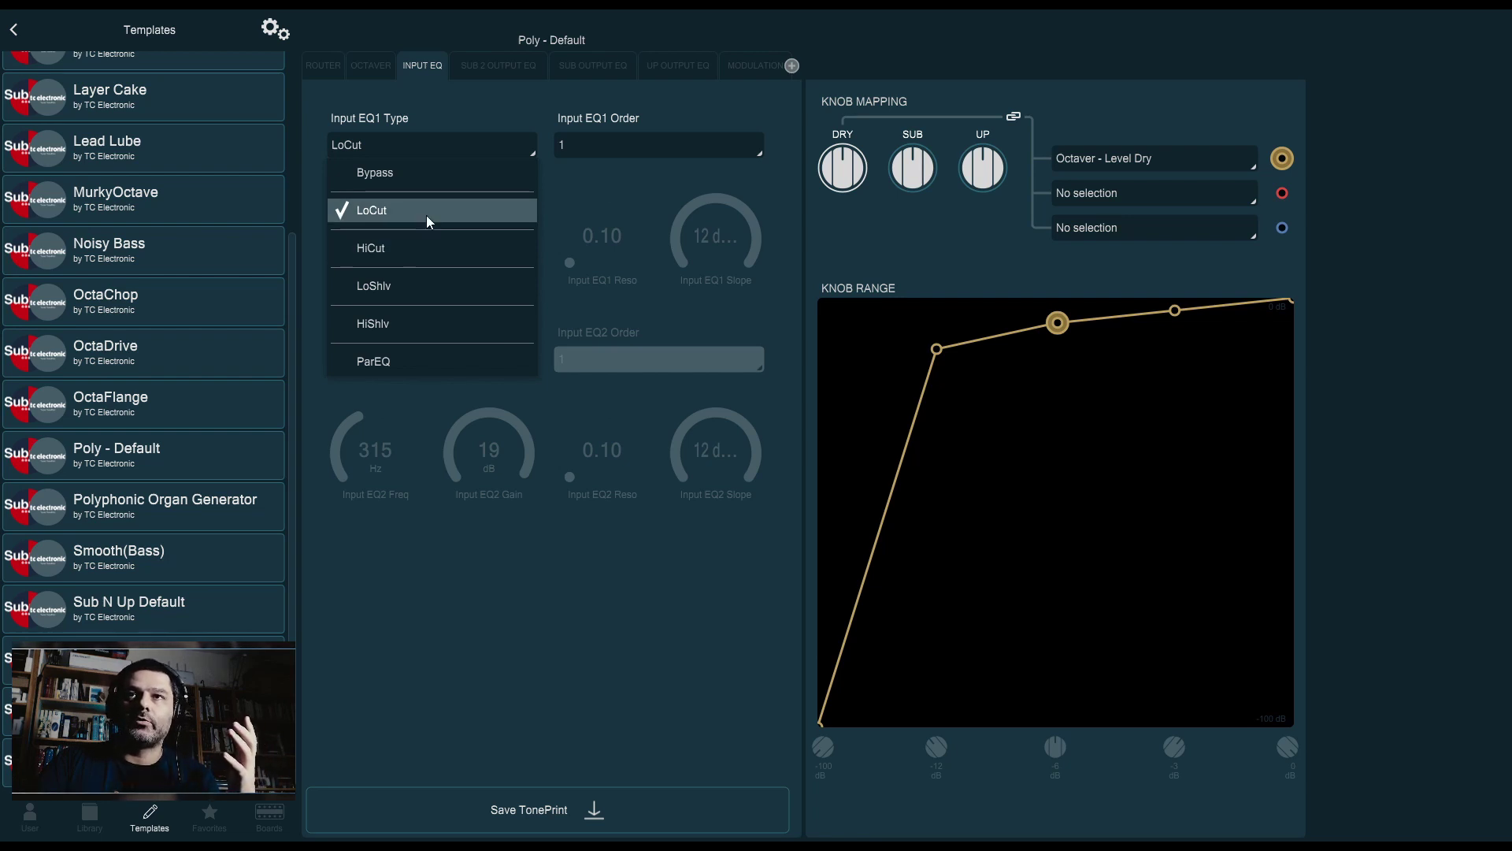
pyautogui.click(427, 215)
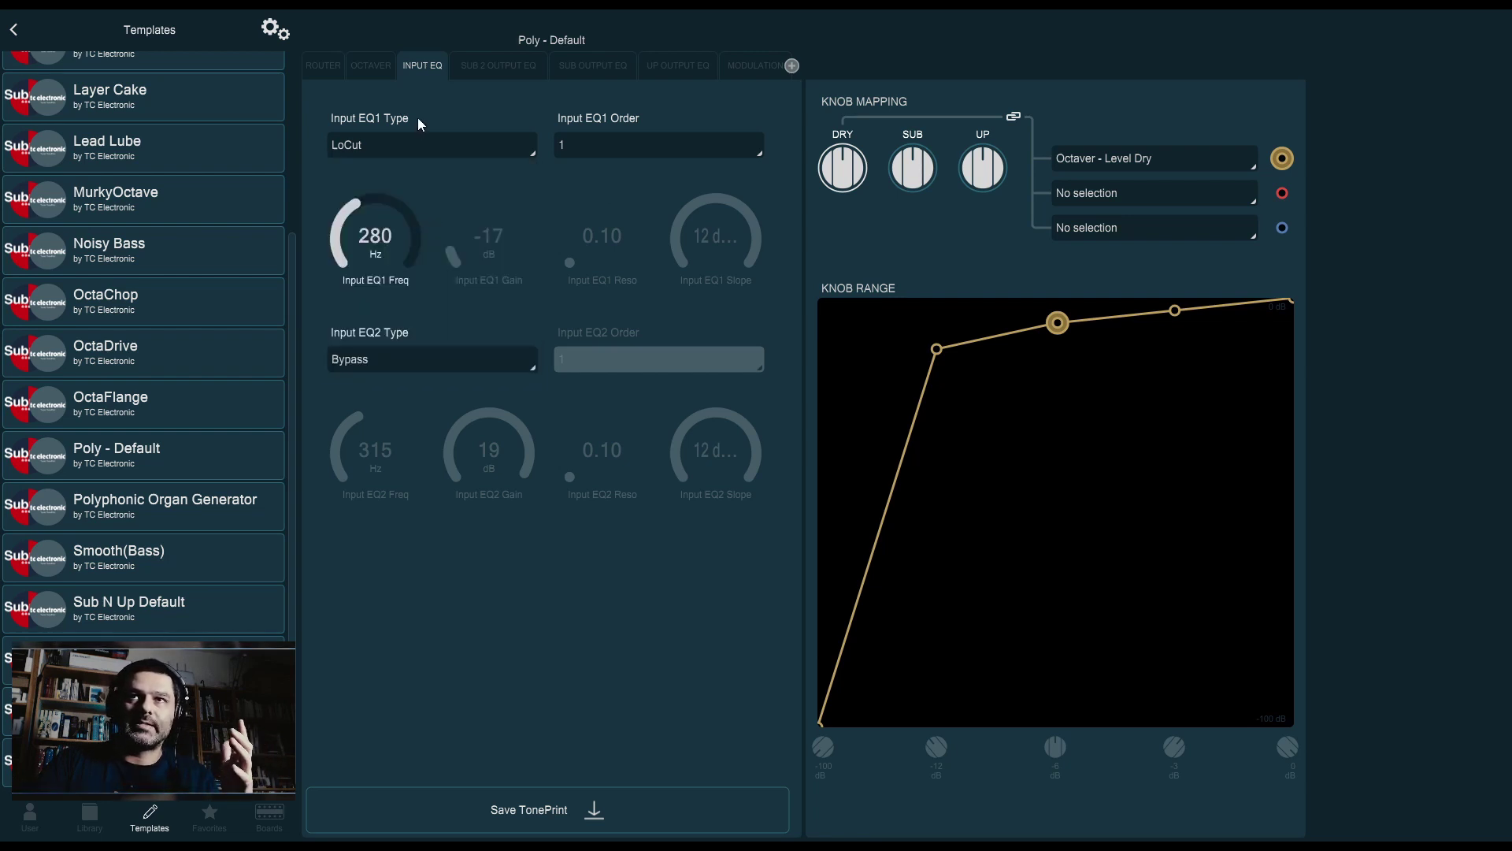
# - Set Input EQ1 Order to 2 and raise its frequency to 20.0 kHz
pyautogui.moveTo(405, 237); pyautogui.dragTo(403, 192)
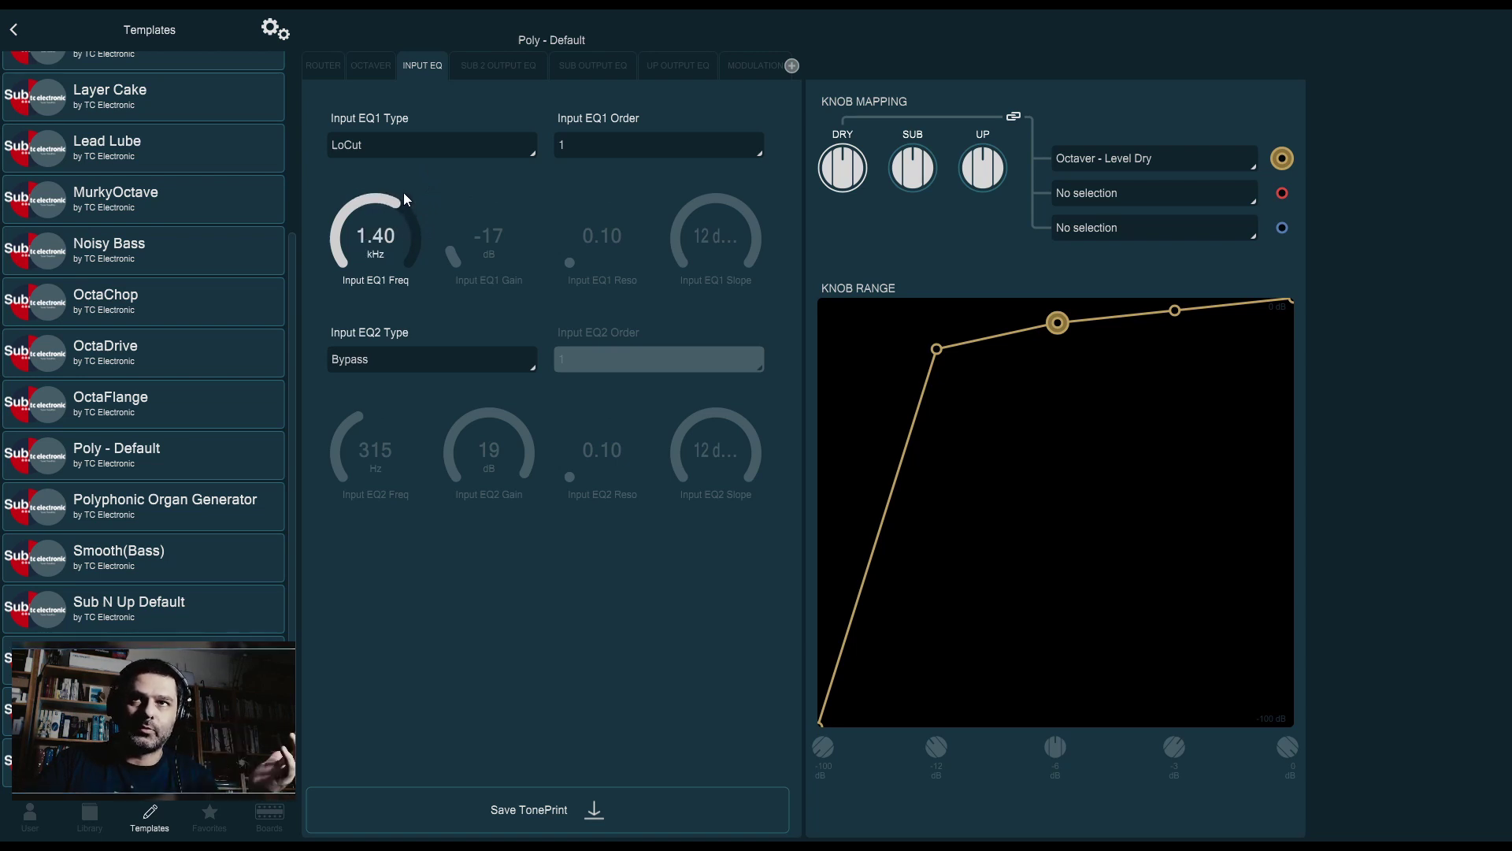
pyautogui.click(570, 153)
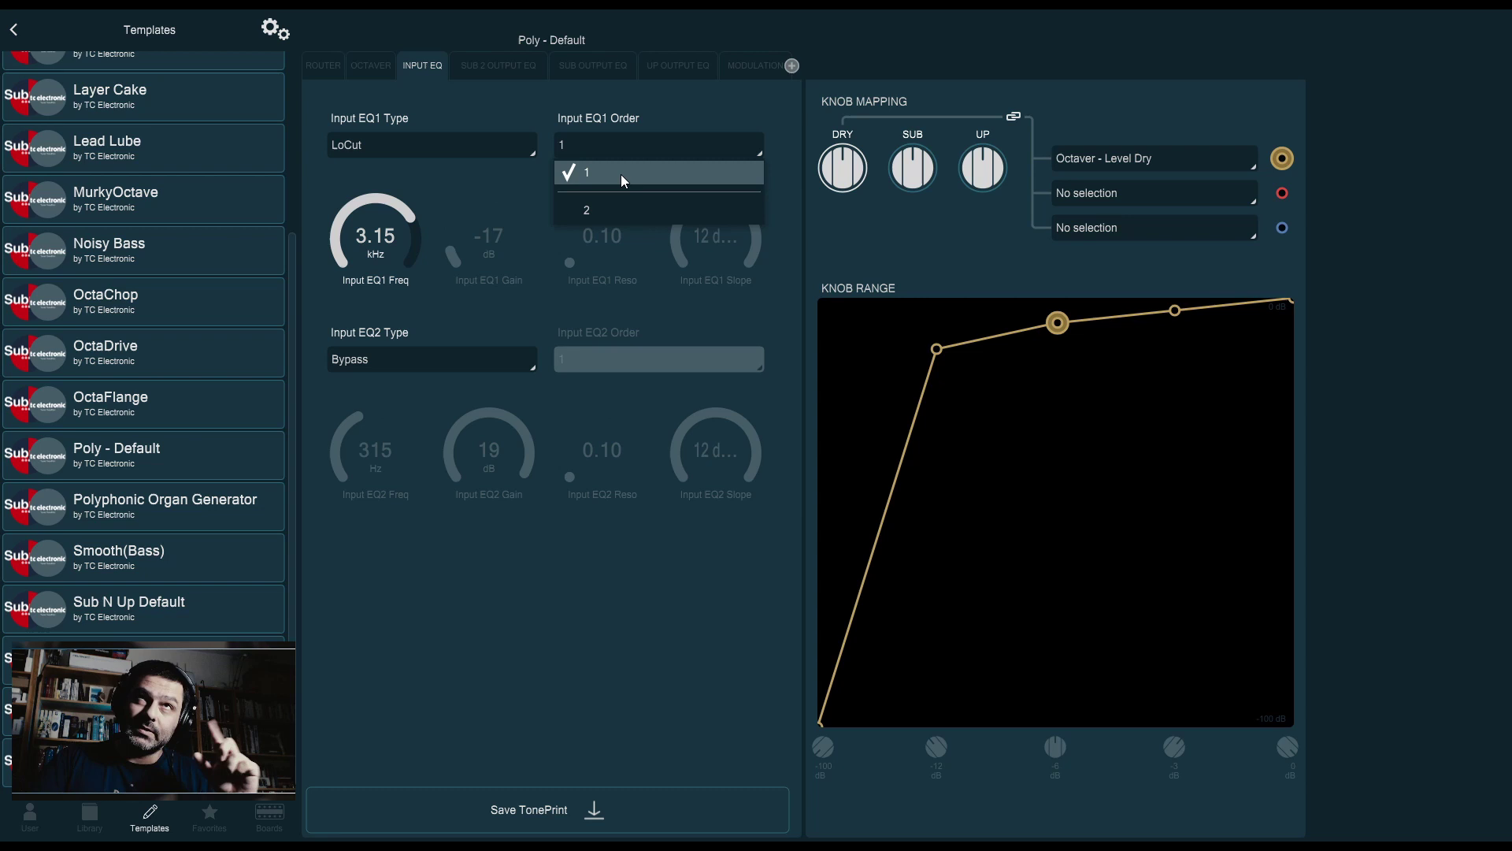
pyautogui.click(615, 203)
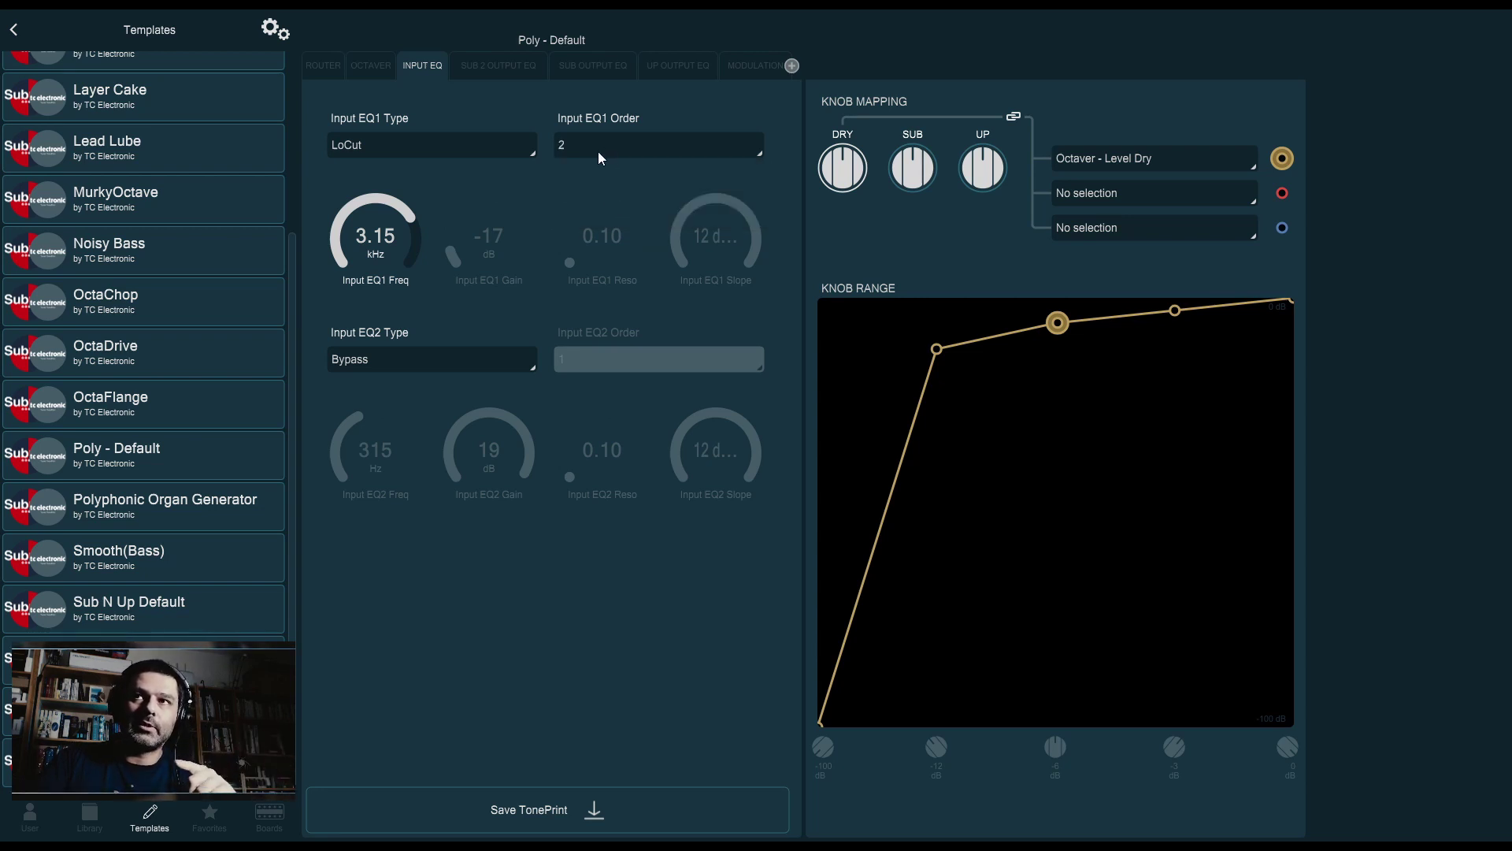
pyautogui.moveTo(328, 256); pyautogui.dragTo(357, 178)
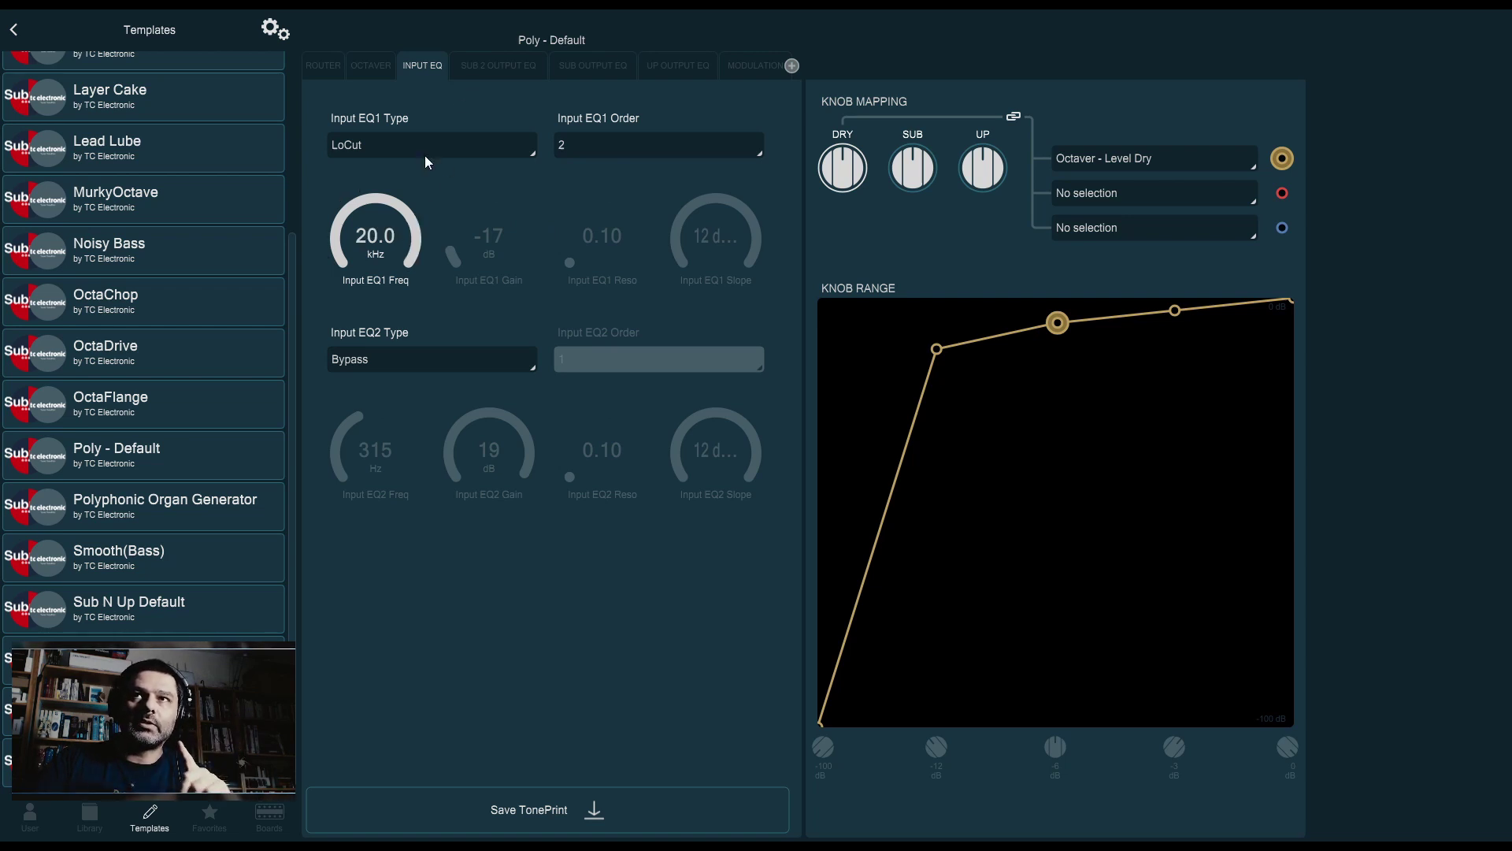
# - Flip between the Octaver and Input EQ pages twice, ending on Input EQ
pyautogui.click(373, 66)
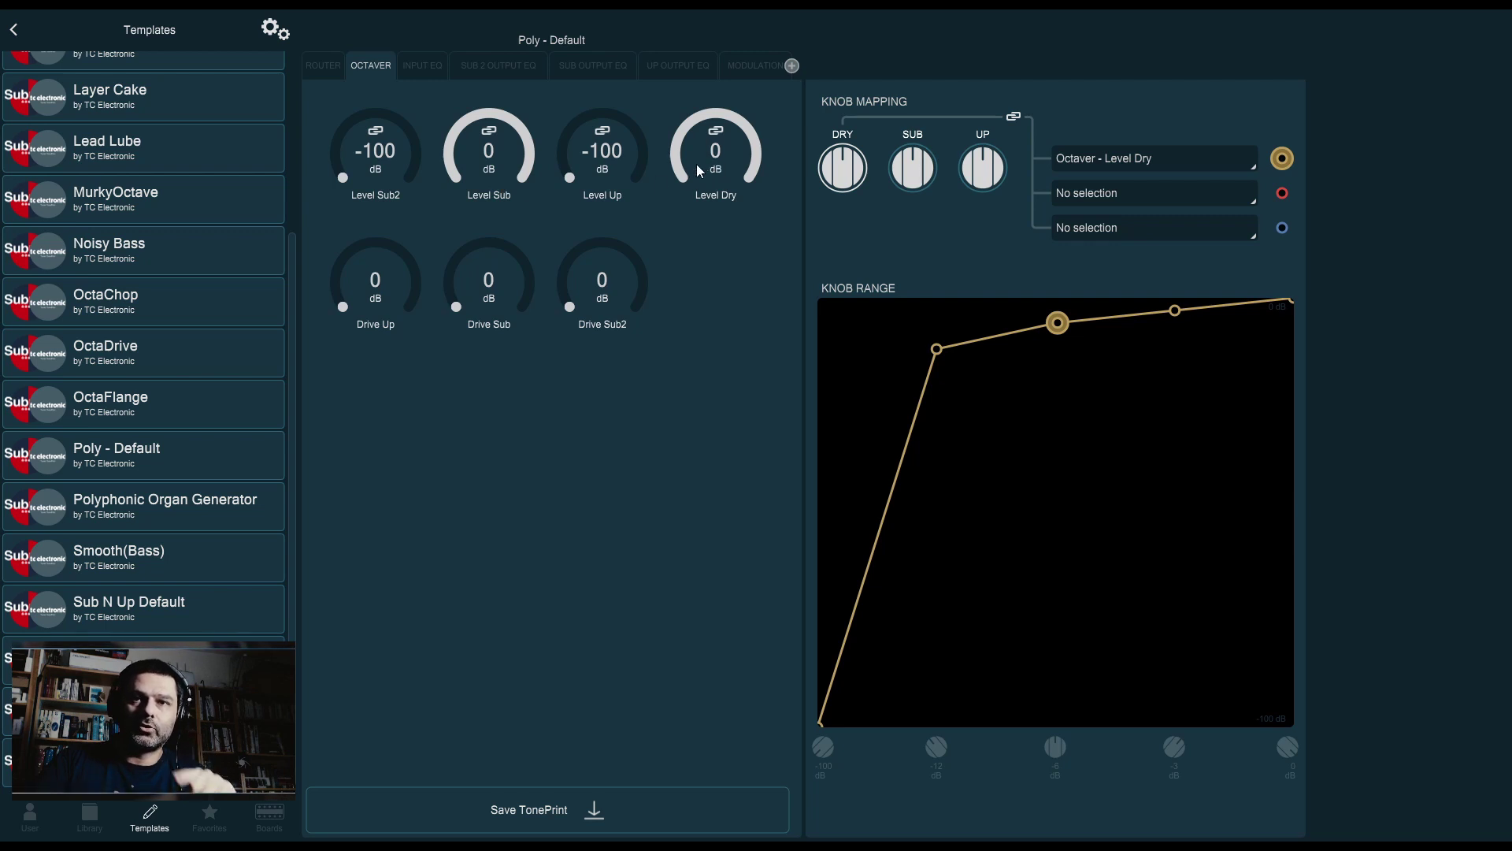
pyautogui.click(432, 73)
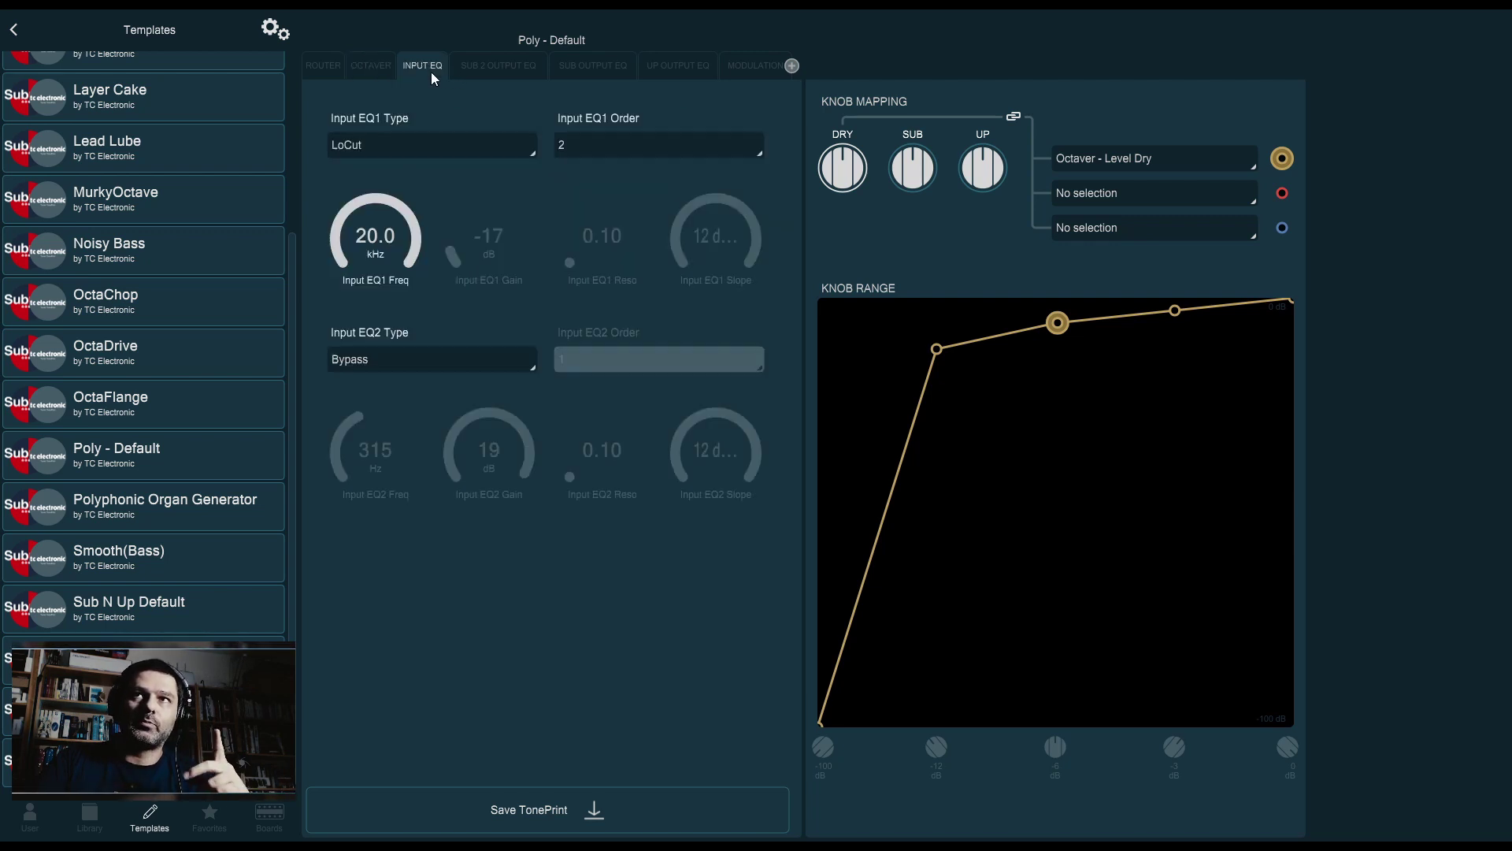
pyautogui.click(377, 68)
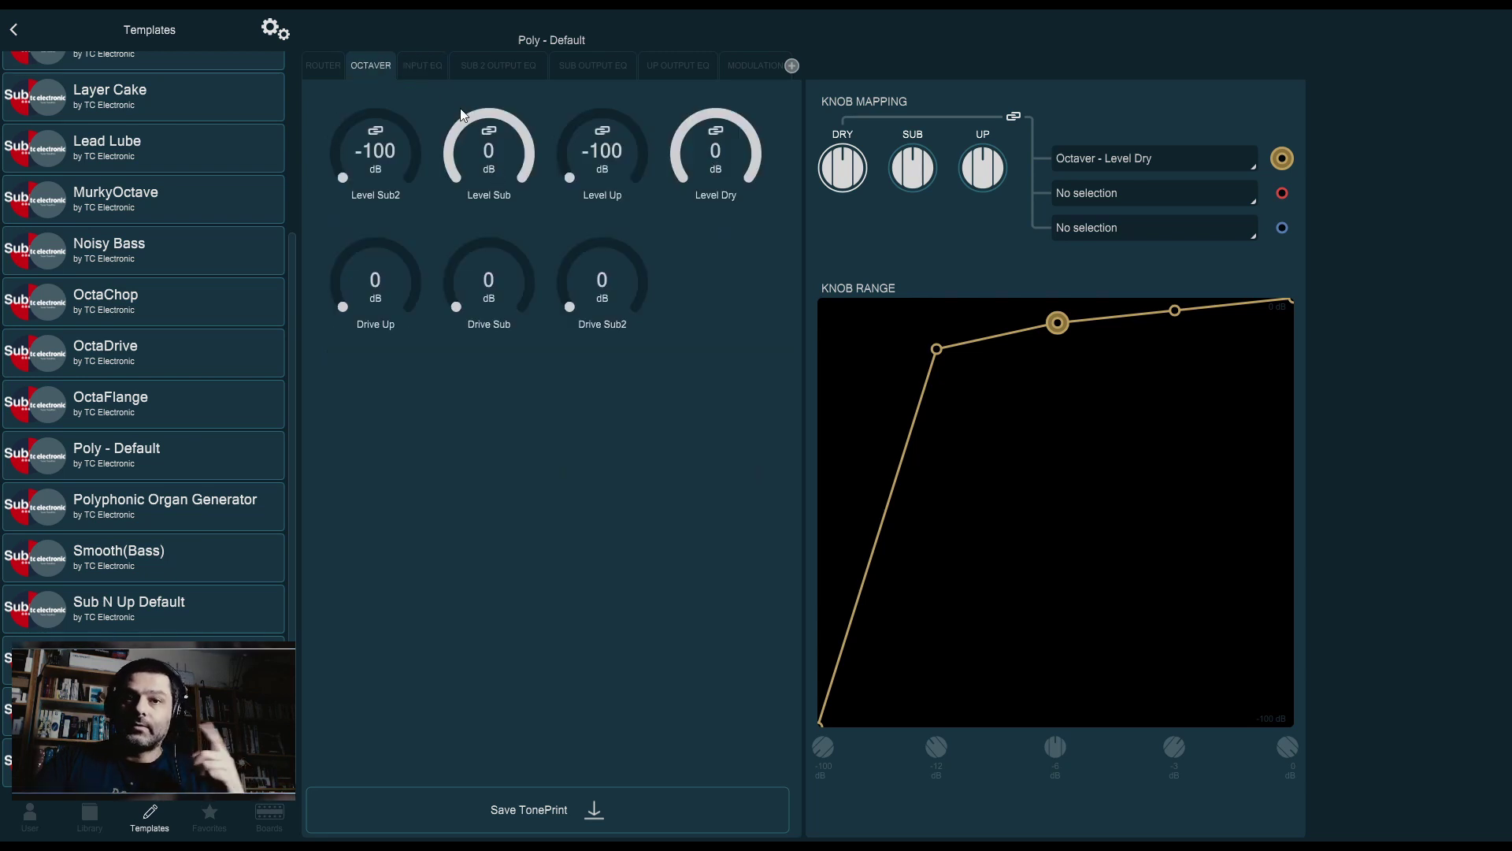
pyautogui.click(425, 70)
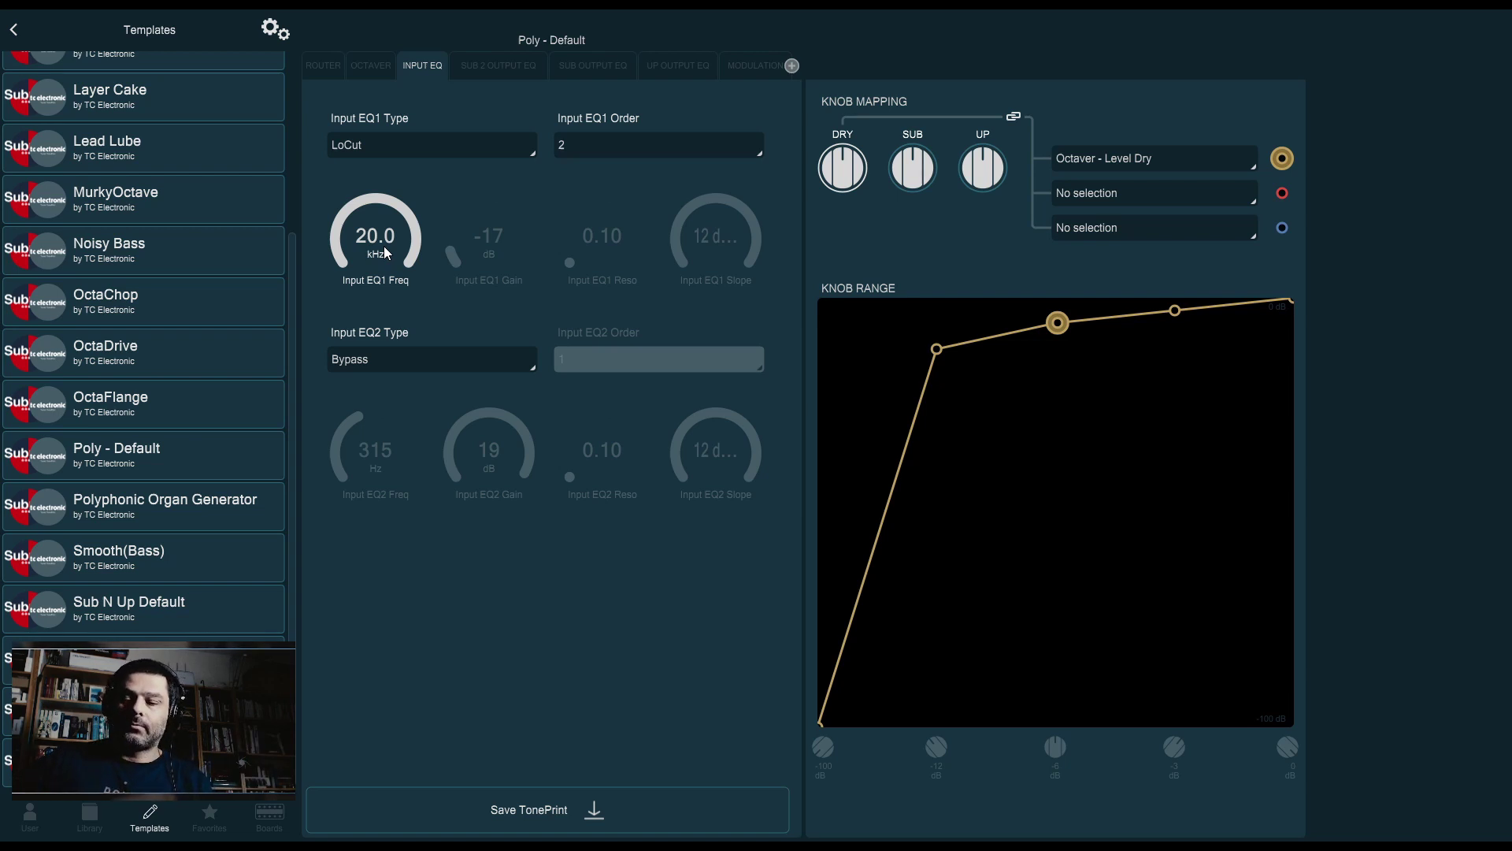
# - Bring the Input EQ1 LoCut frequency down from 20.0 kHz to 2.00 kHz
pyautogui.moveTo(385, 251); pyautogui.dragTo(376, 310)
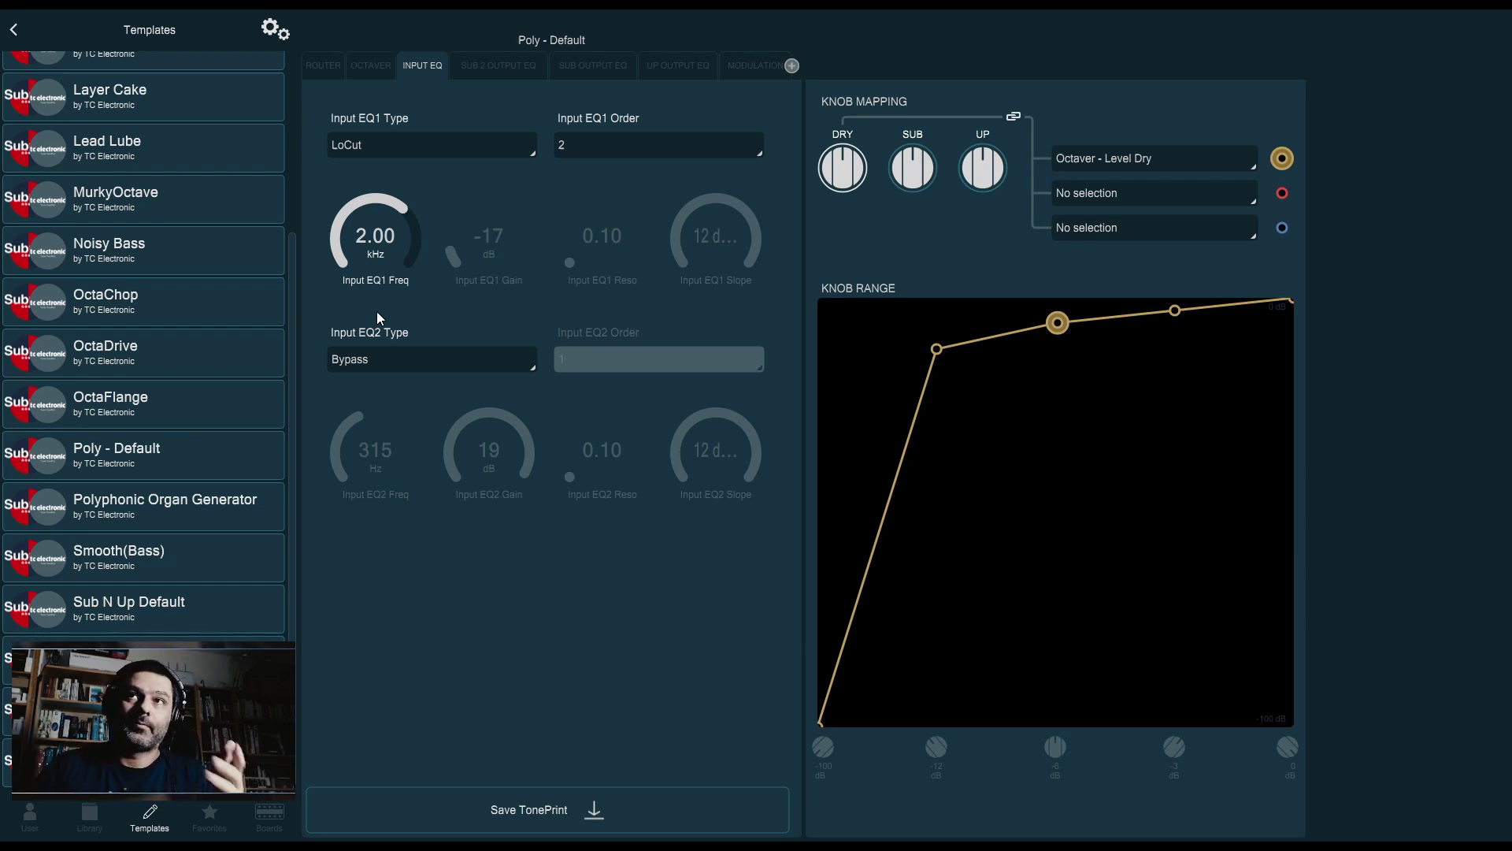
# - Leave Input EQ2 at Bypass and try LoShlv, then HiShlv, as the Input EQ1 type
pyautogui.click(390, 356)
pyautogui.click(421, 356)
pyautogui.click(439, 146)
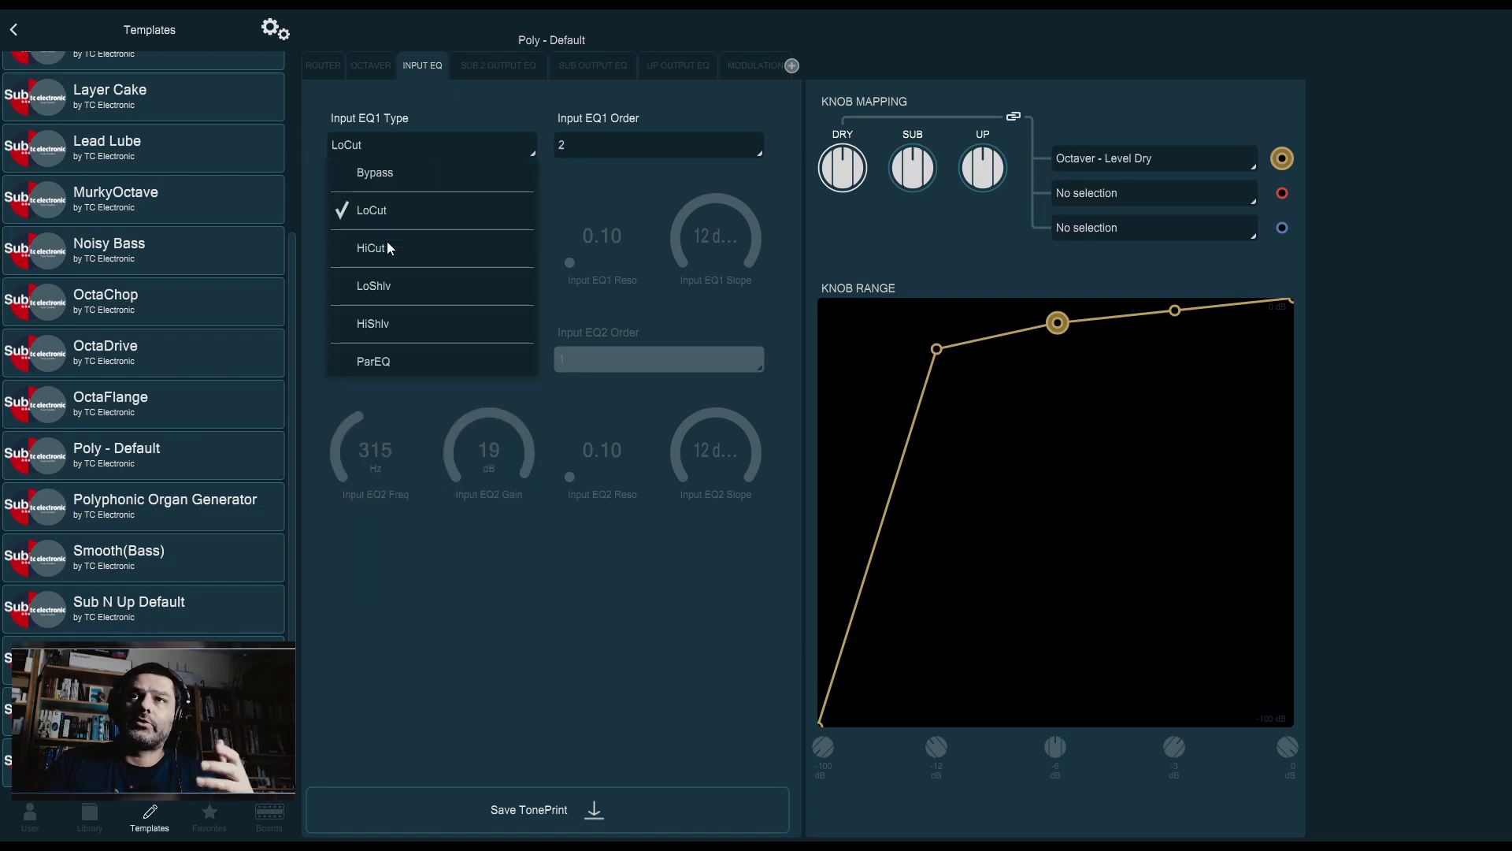
pyautogui.click(395, 286)
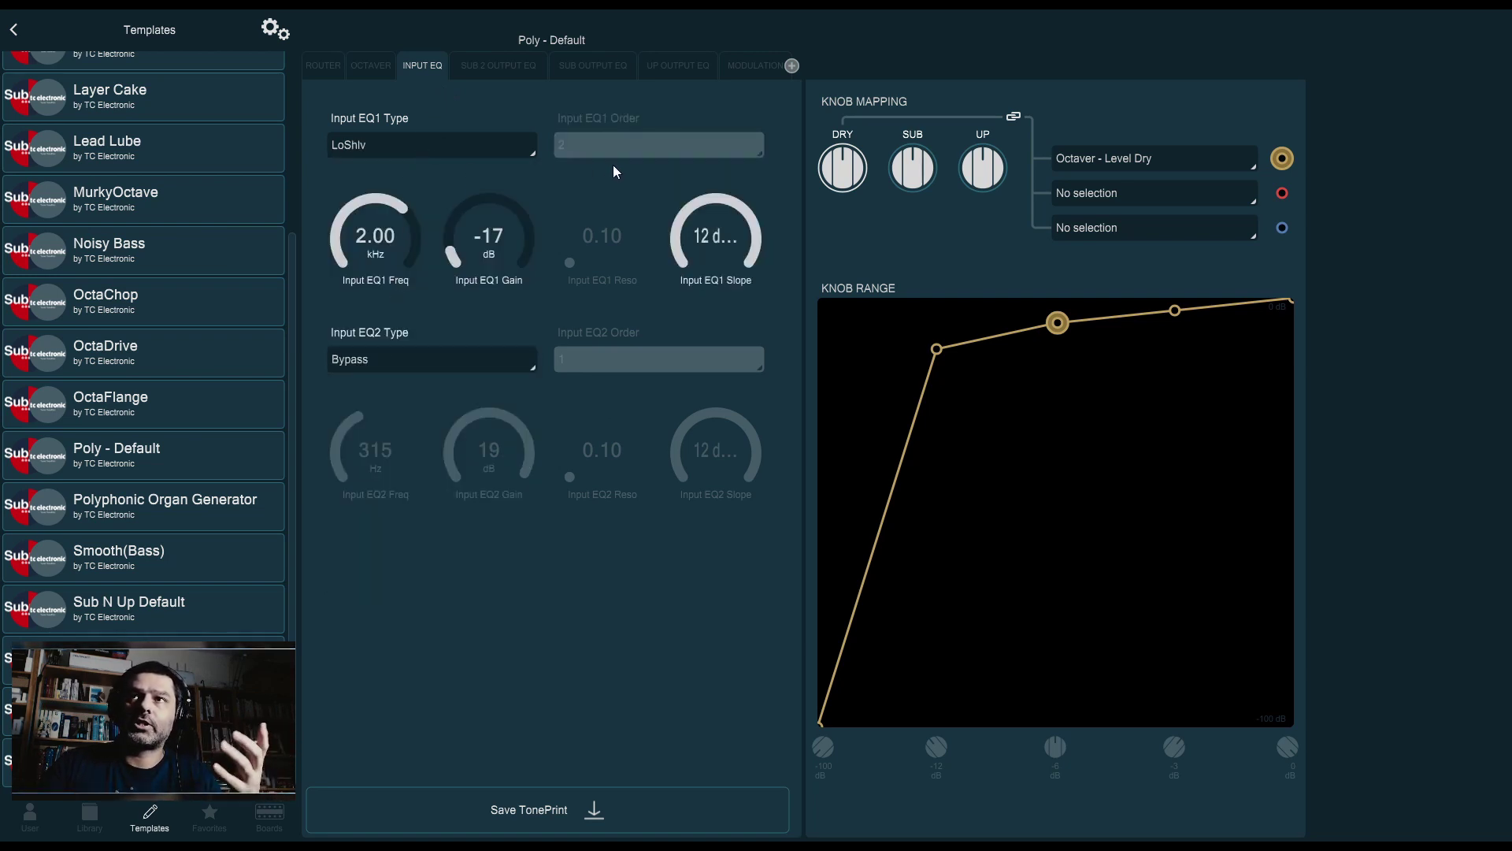
pyautogui.click(504, 146)
pyautogui.click(395, 319)
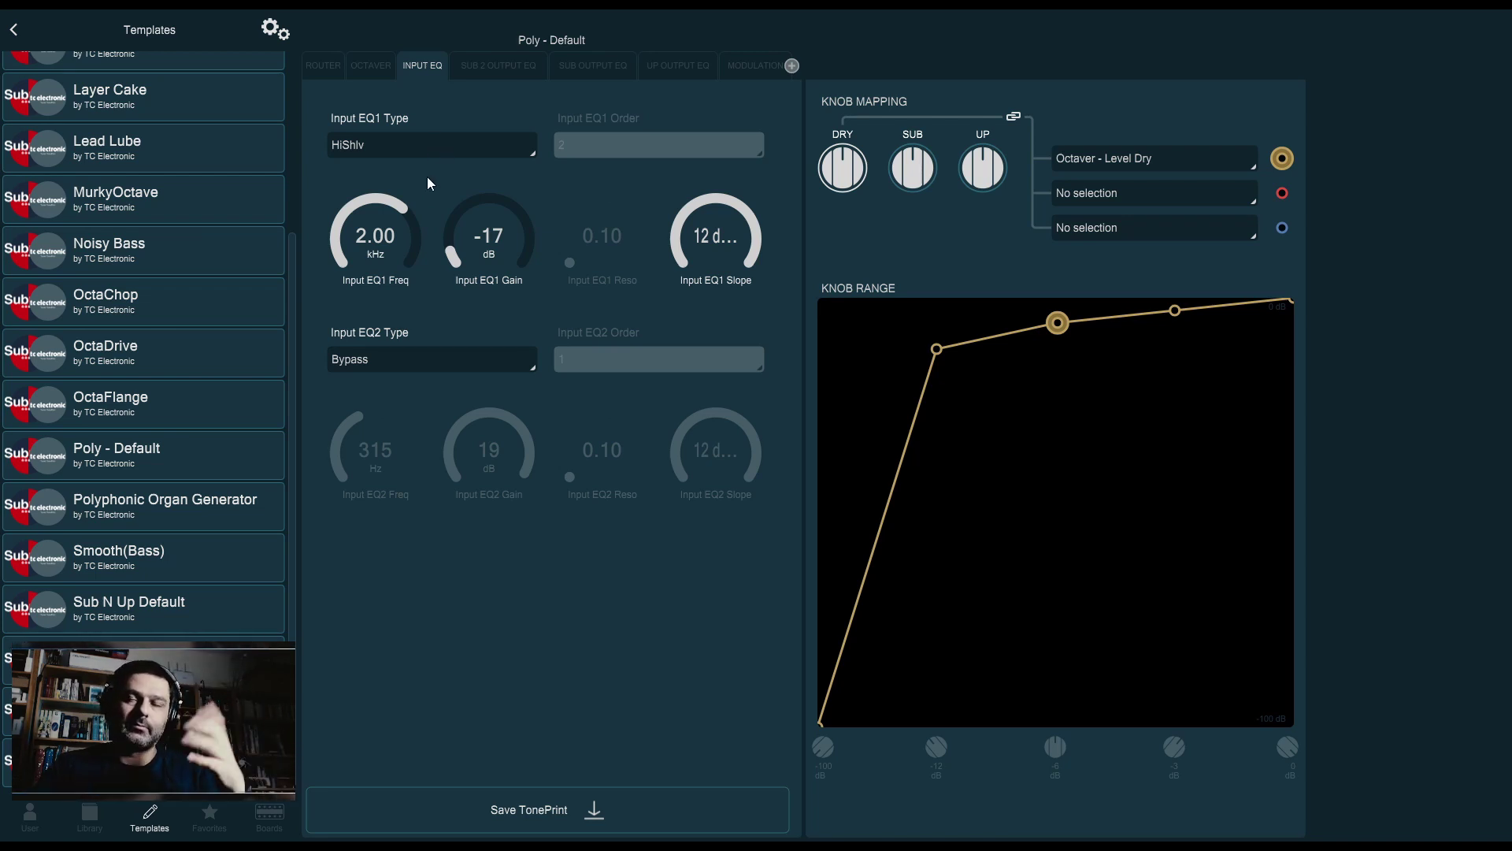
# - Reduce the Input EQ1 slope to 6 dB and switch its type back to Bypass
pyautogui.moveTo(709, 236); pyautogui.dragTo(687, 263)
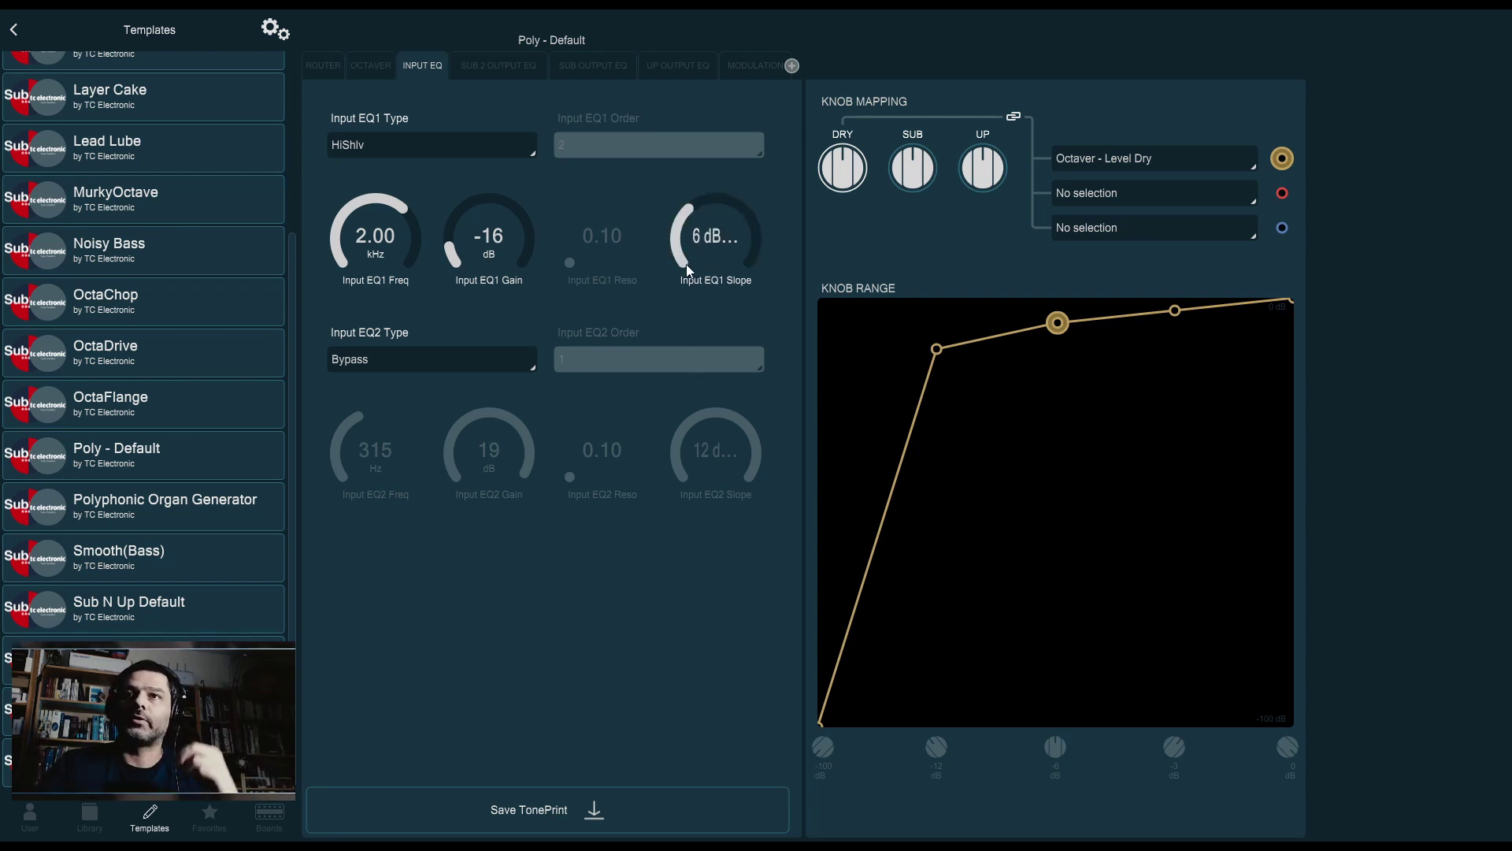
pyautogui.click(452, 148)
pyautogui.click(419, 168)
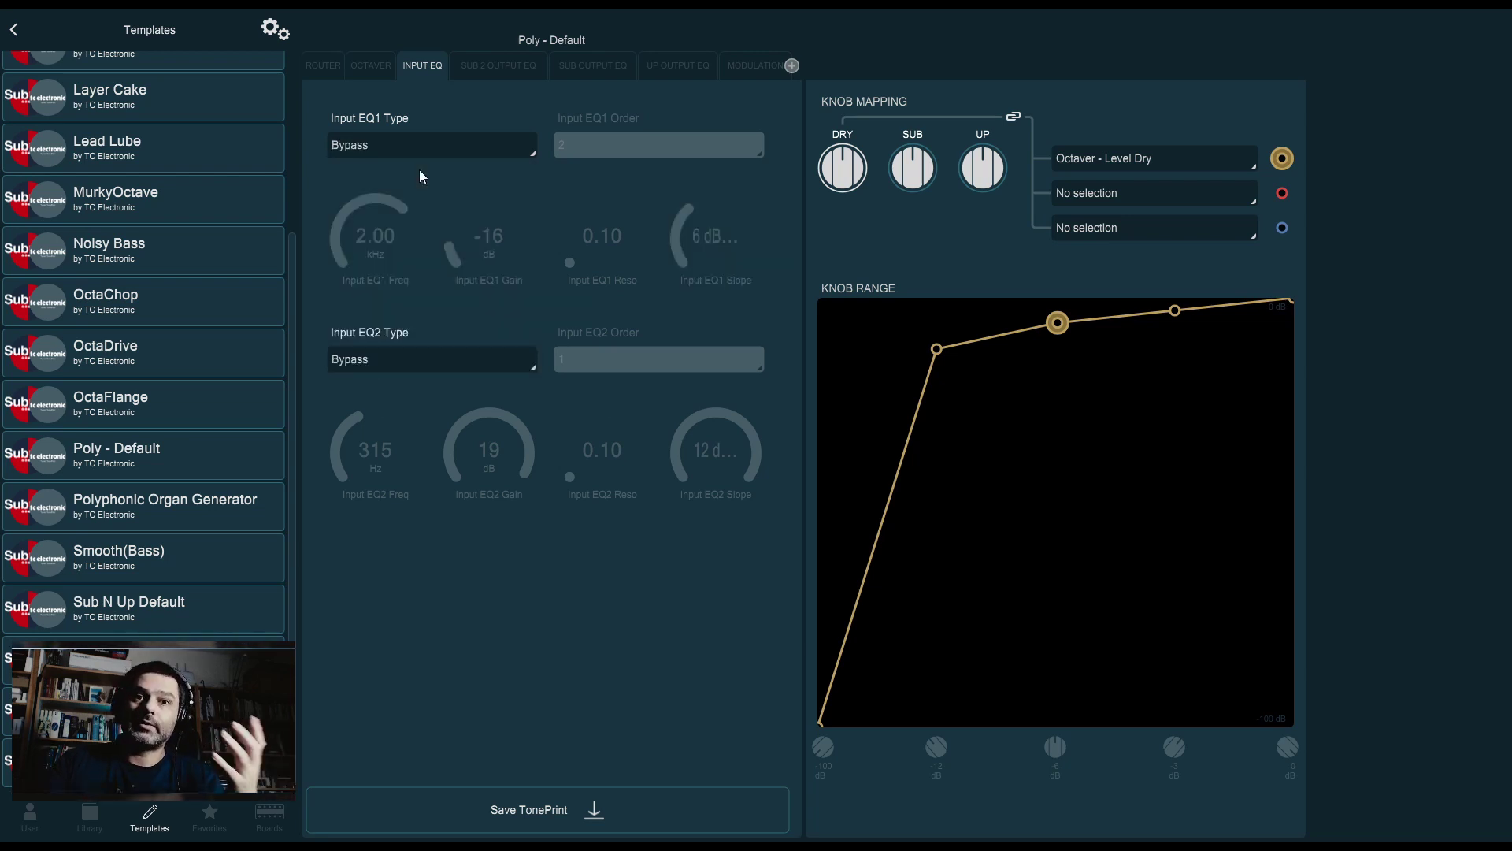
pyautogui.click(498, 65)
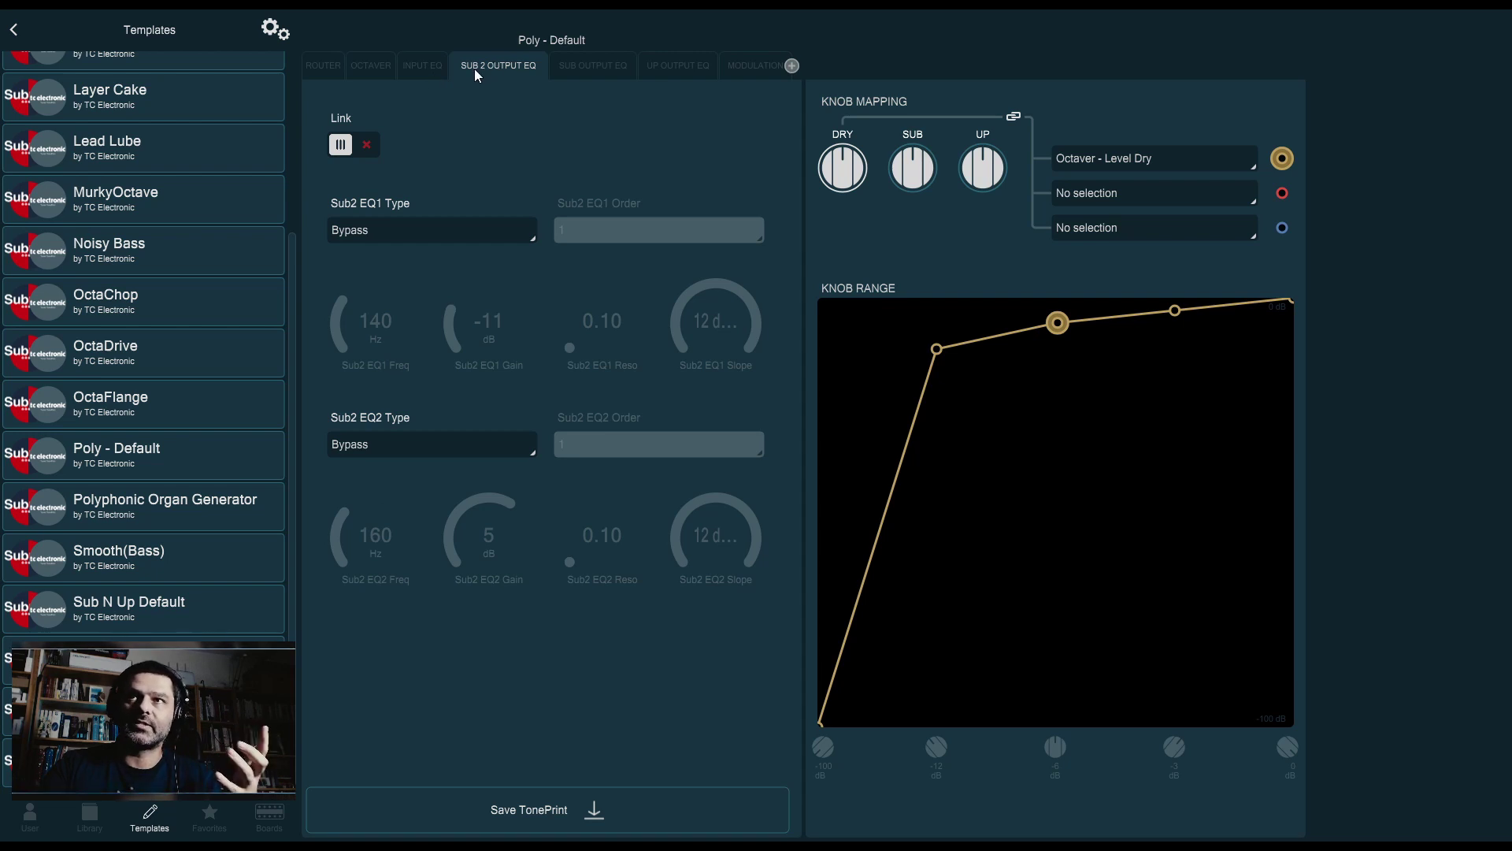
pyautogui.click(571, 72)
pyautogui.click(674, 68)
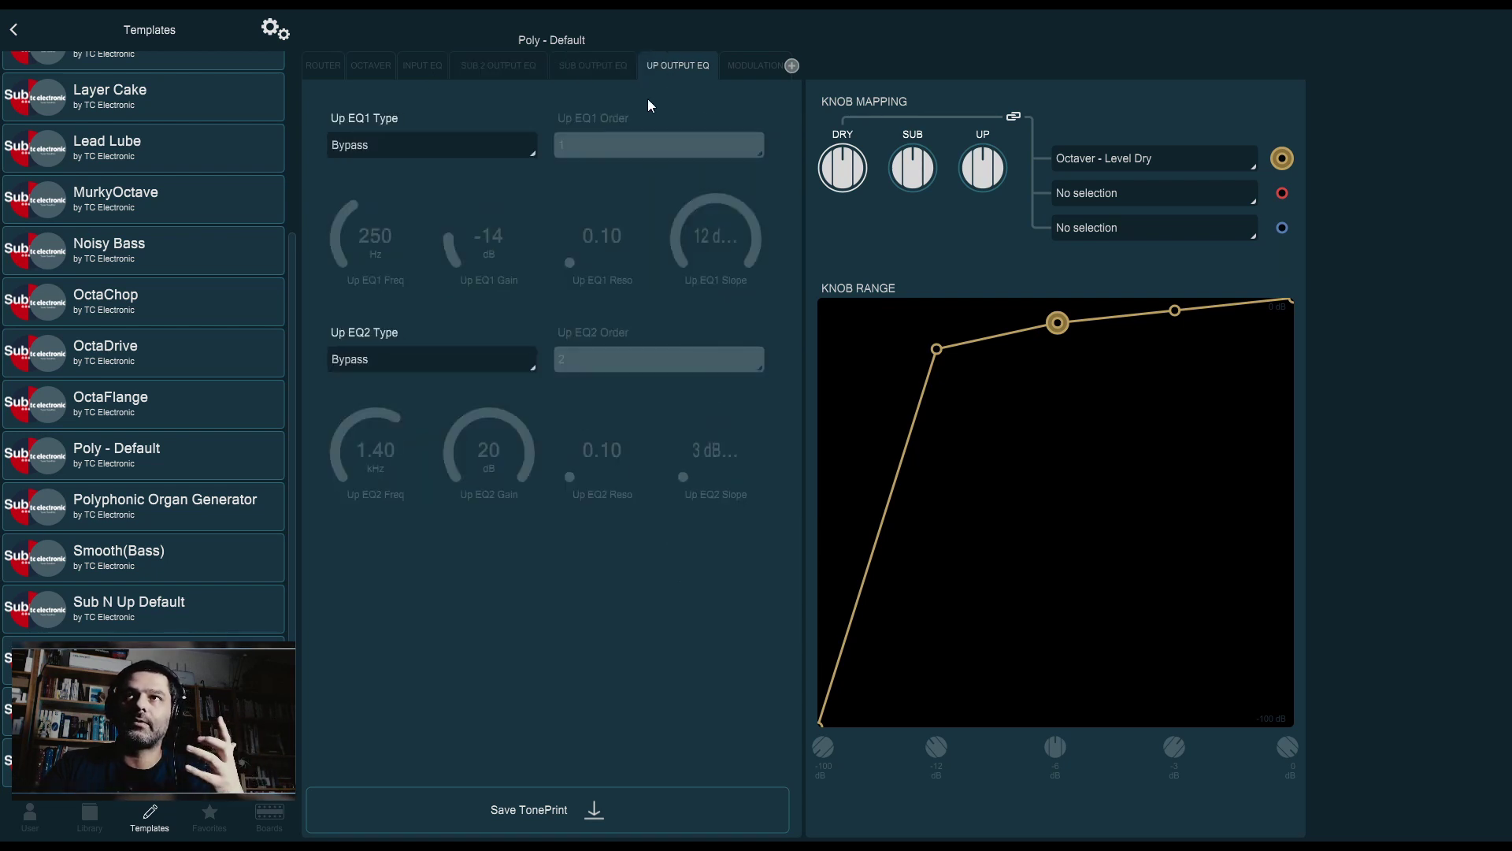
pyautogui.click(604, 66)
pyautogui.click(487, 66)
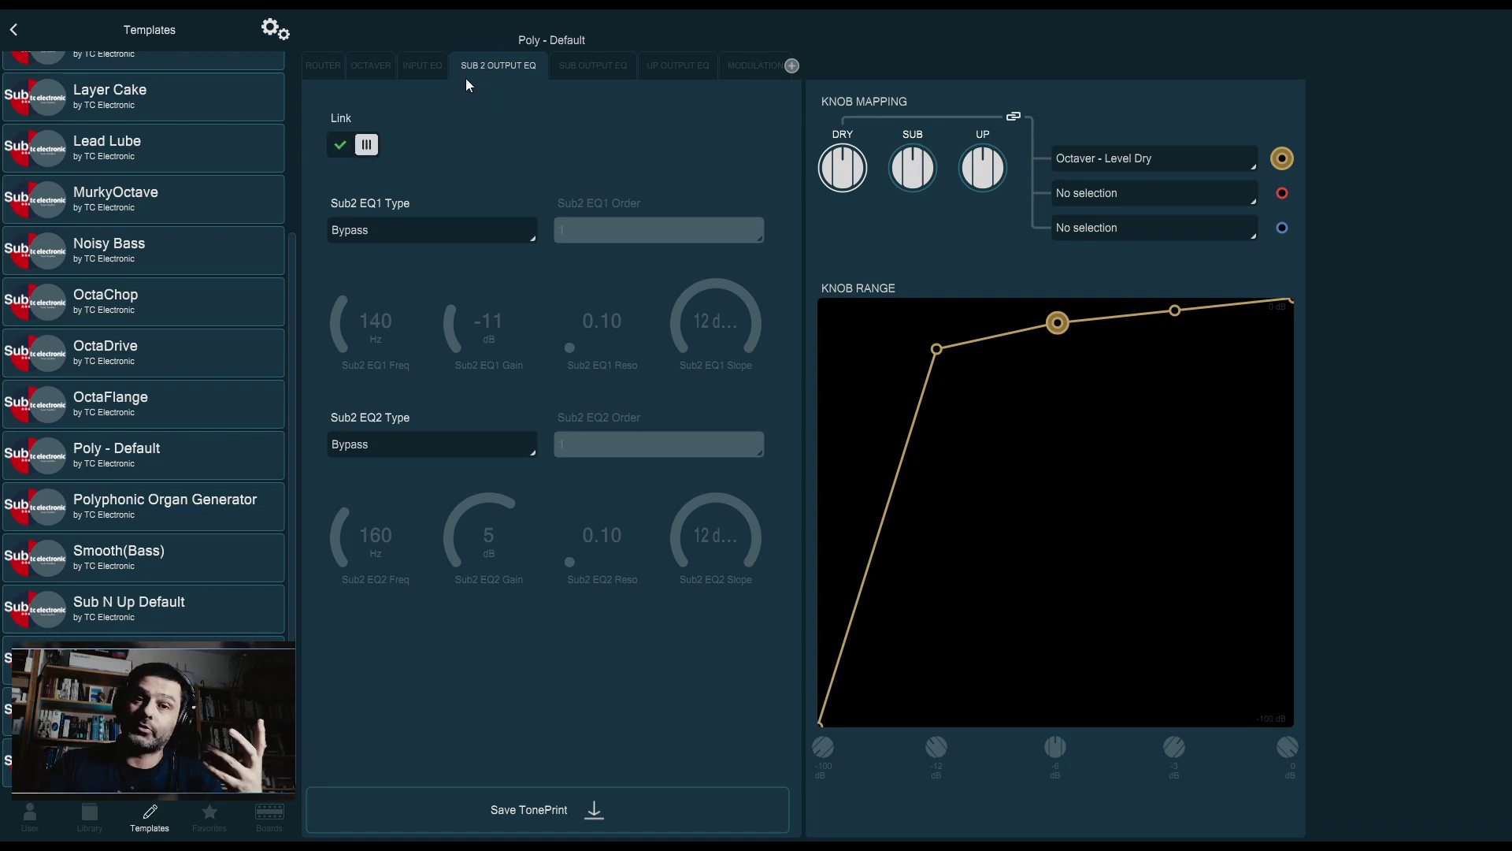
pyautogui.click(404, 228)
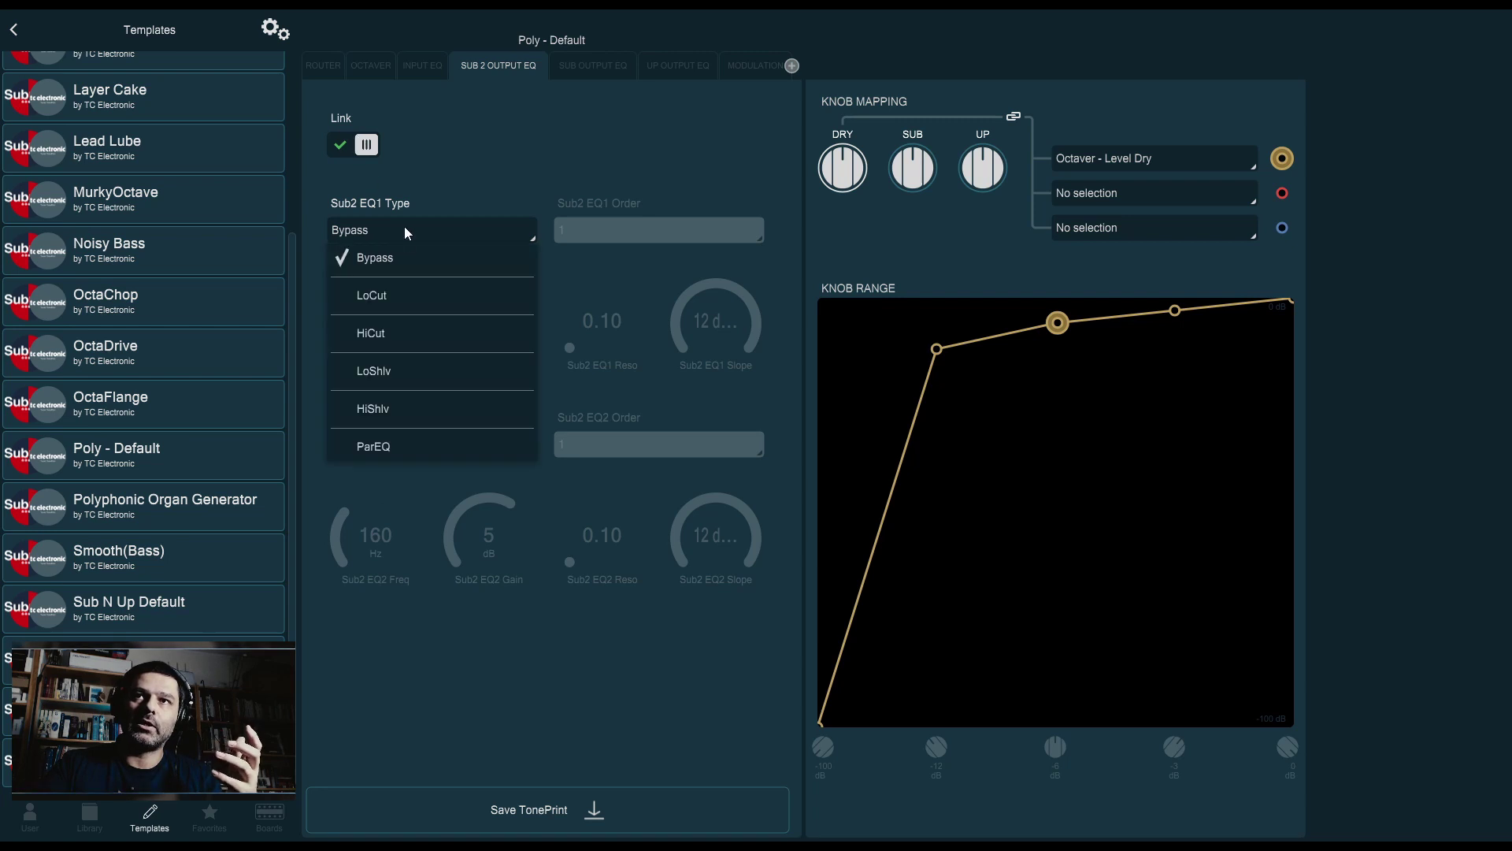
pyautogui.click(407, 227)
pyautogui.click(593, 67)
pyautogui.click(543, 68)
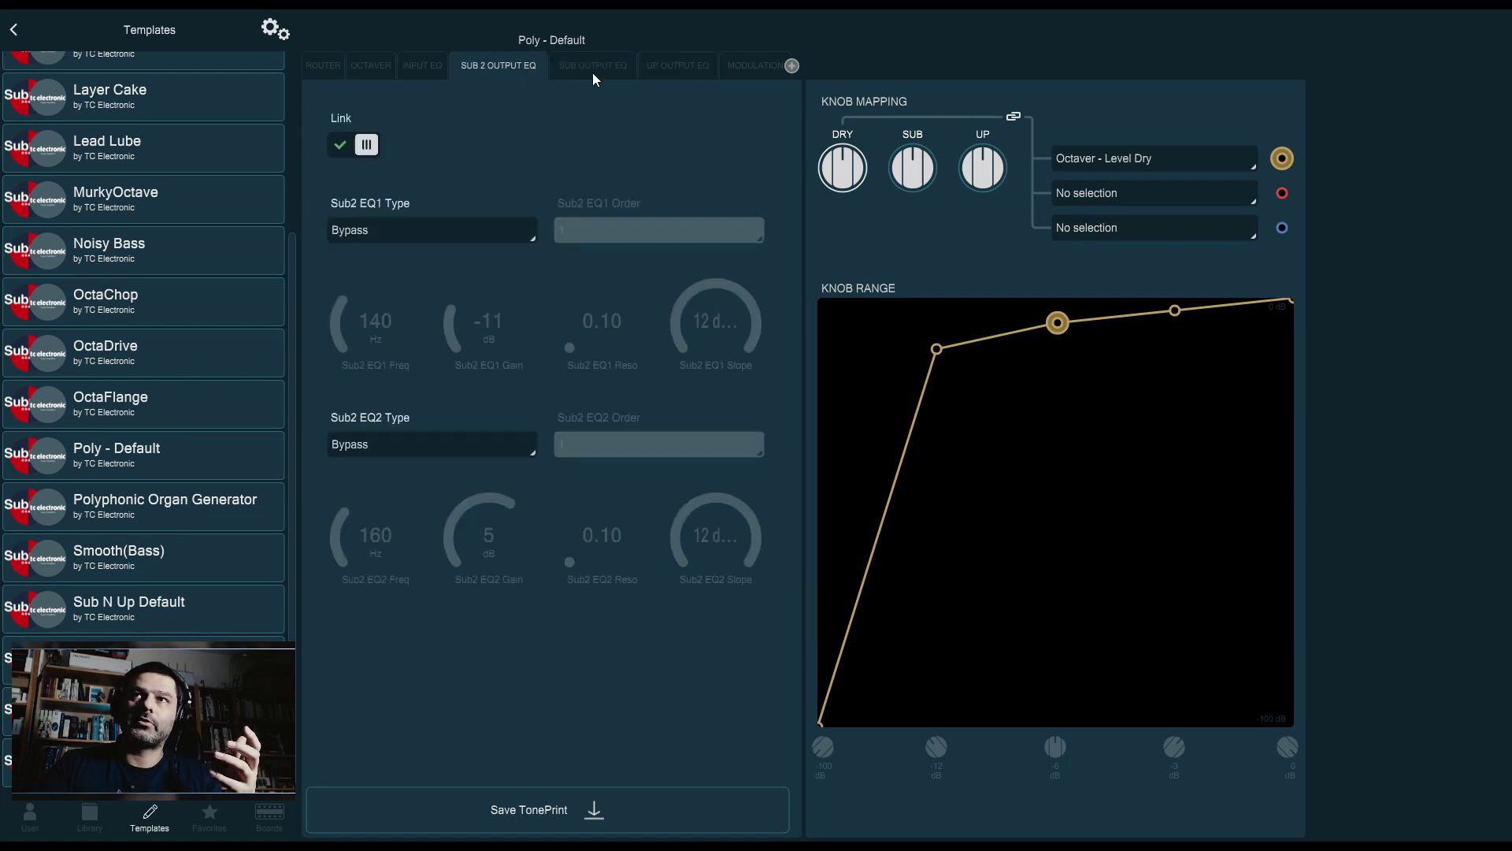
pyautogui.click(594, 69)
pyautogui.click(639, 69)
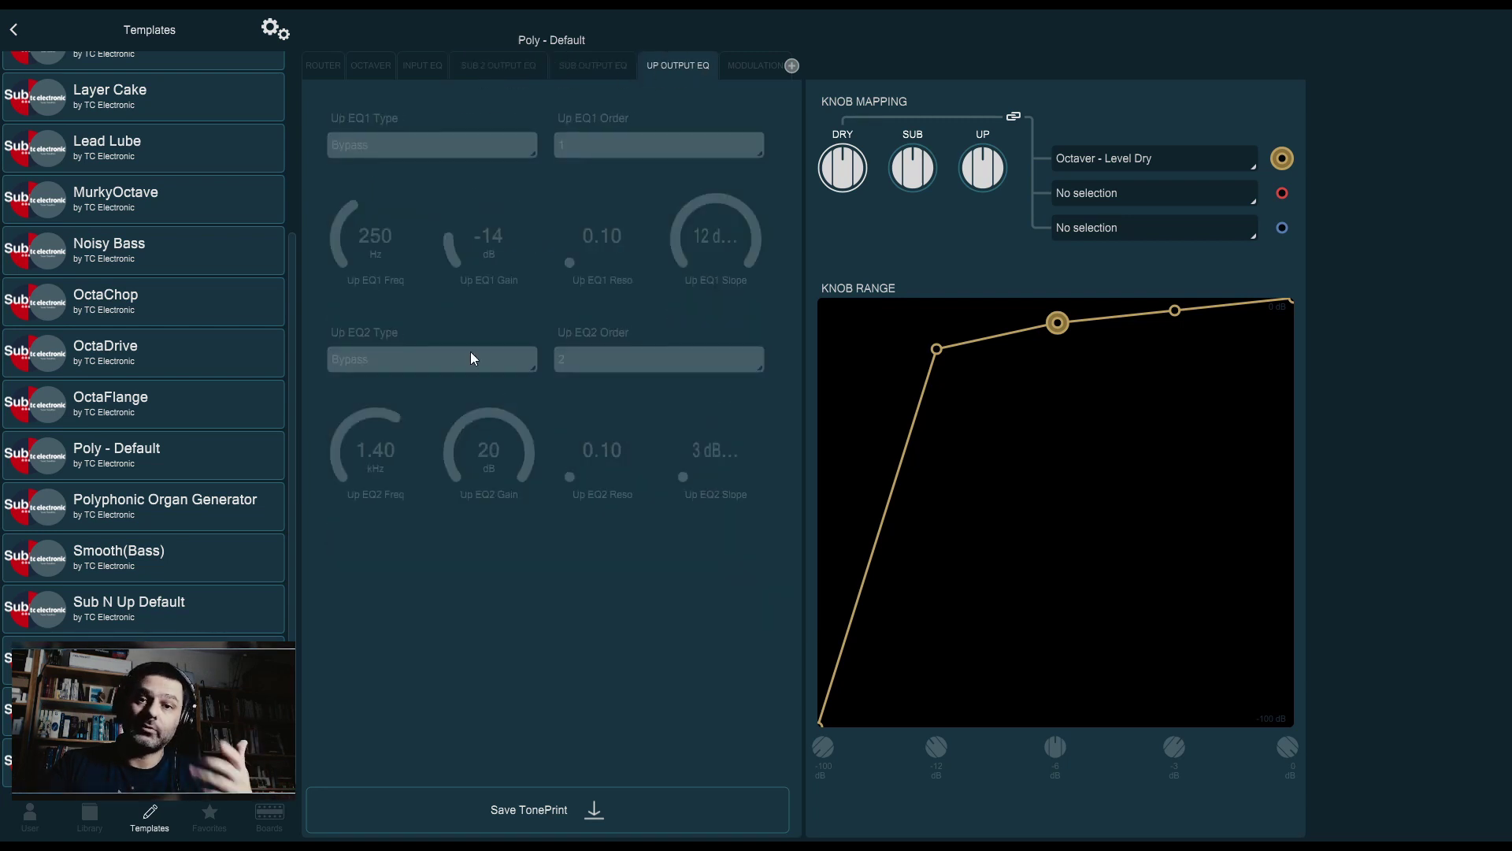
pyautogui.click(508, 67)
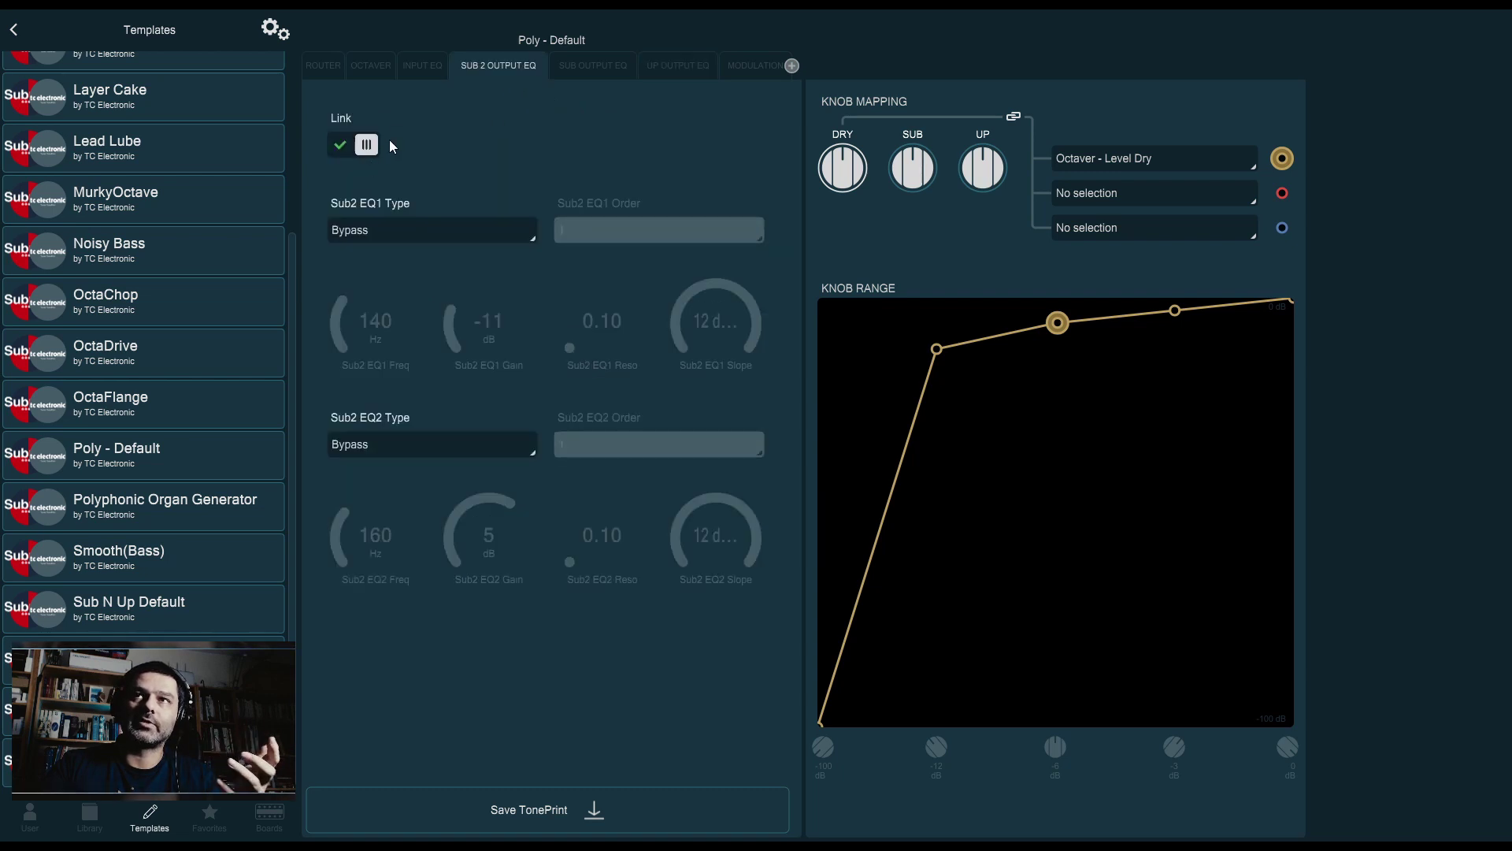
pyautogui.click(338, 149)
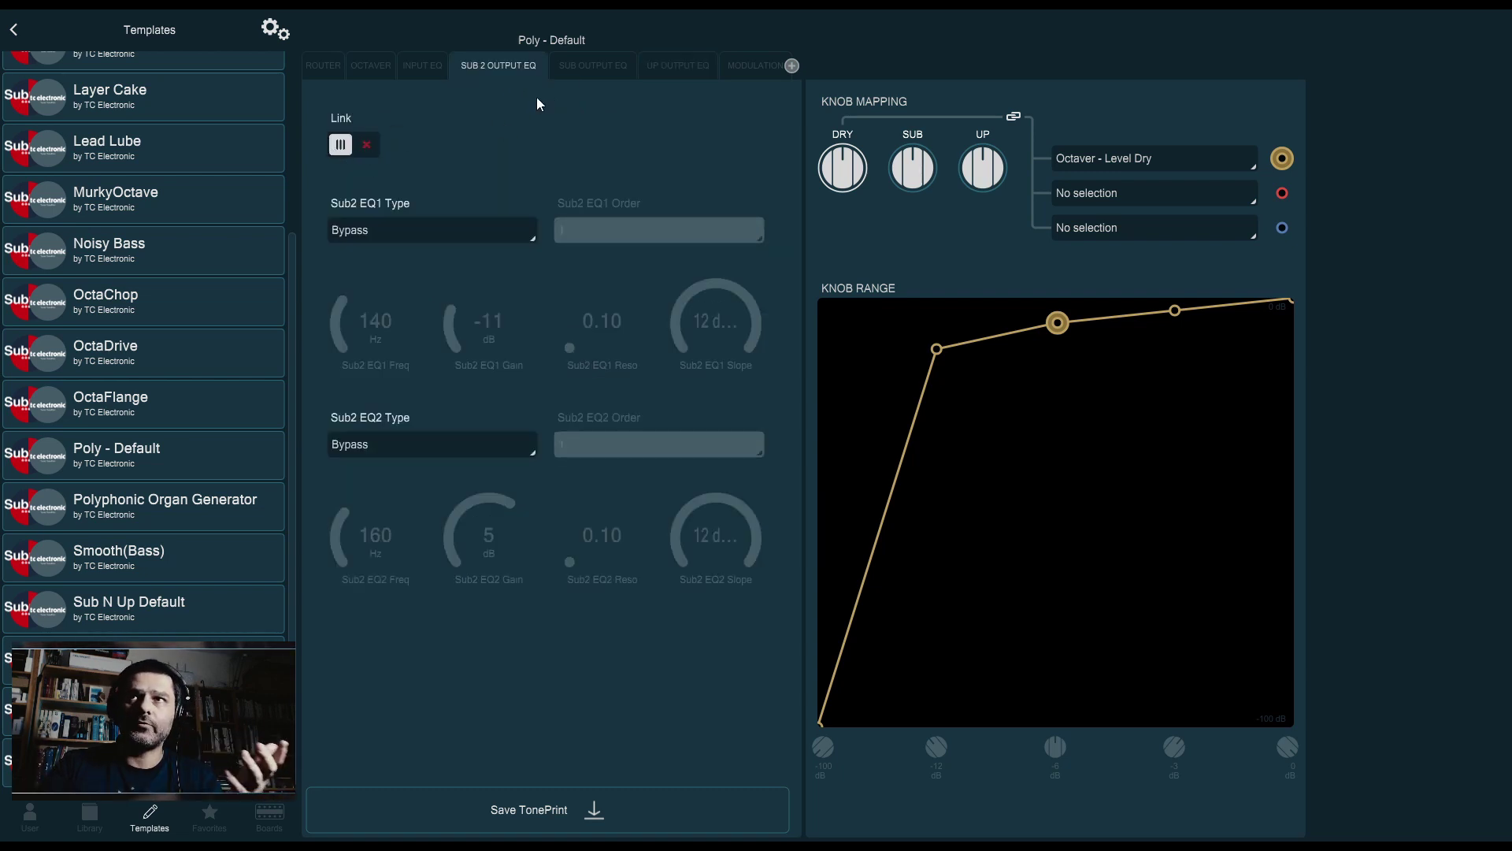
pyautogui.click(597, 68)
pyautogui.click(651, 65)
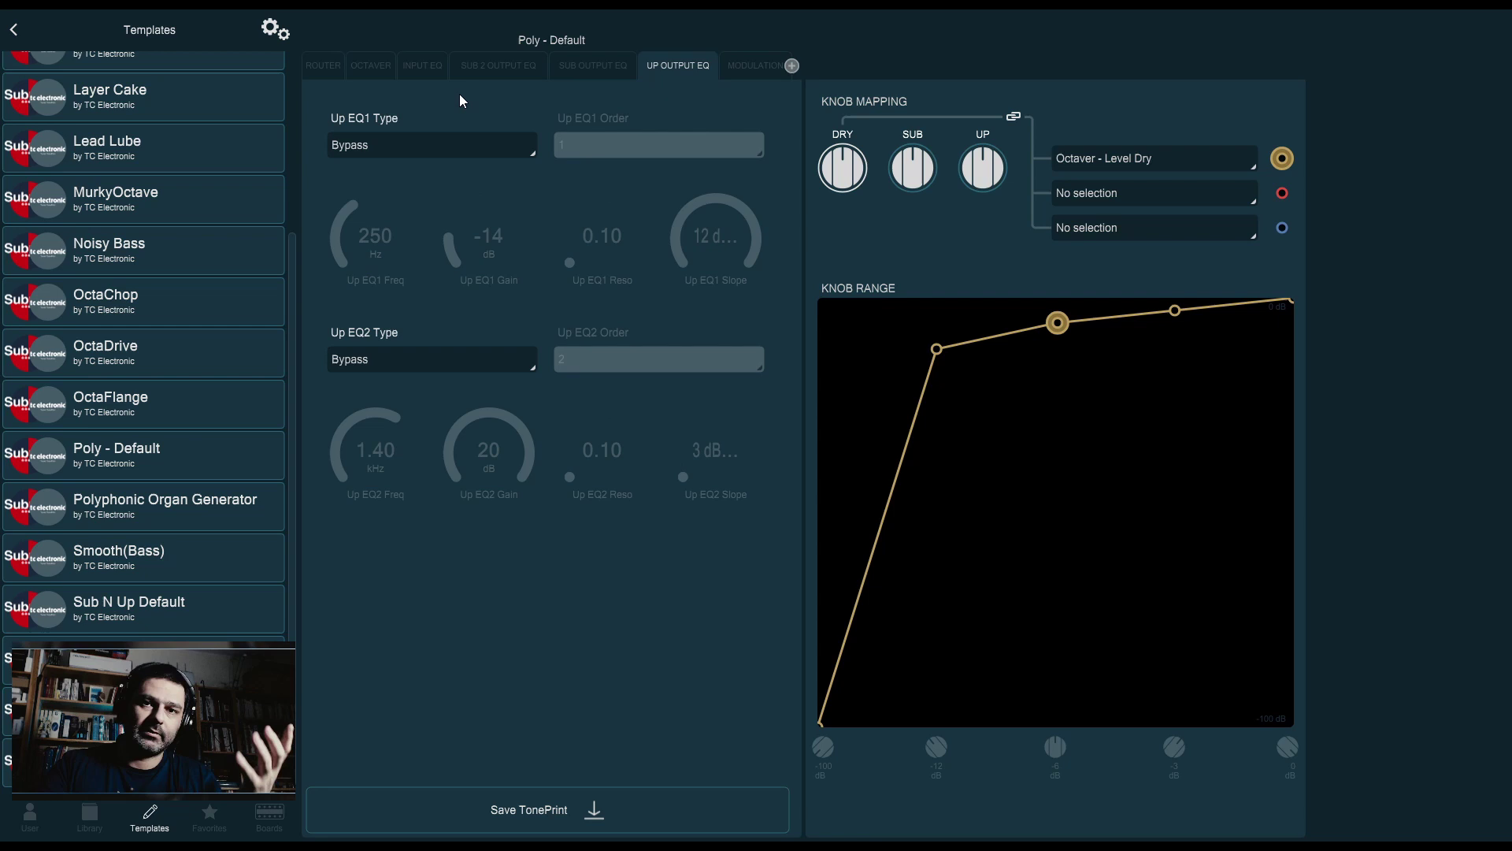
pyautogui.click(461, 69)
pyautogui.click(424, 229)
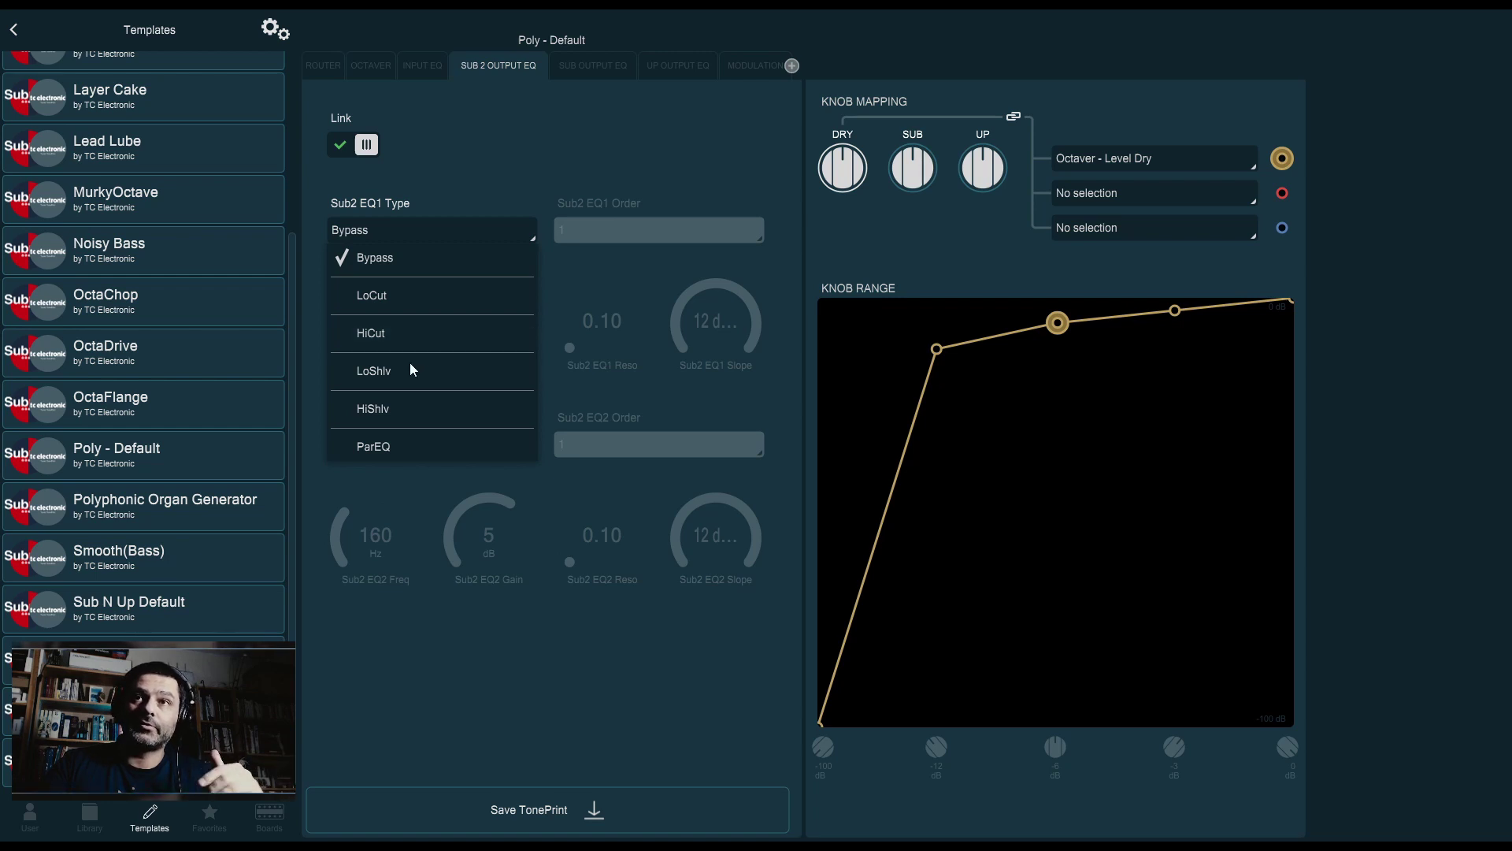
pyautogui.click(438, 207)
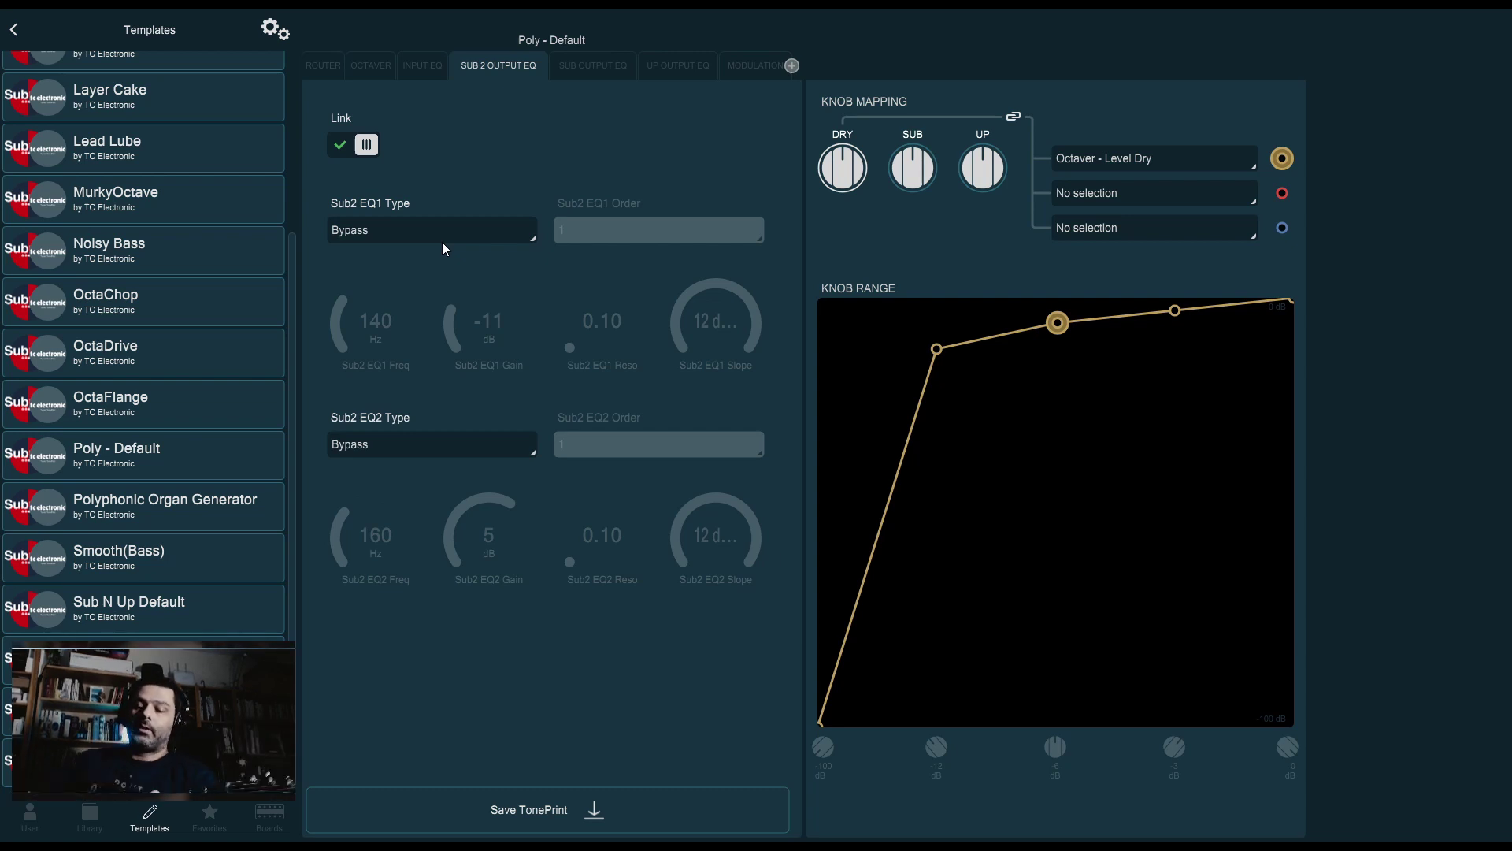
# - Compare the Input EQ and Octaver pages, then make Sub2 EQ1 a second-order 1.00 kHz LoCut
pyautogui.click(430, 65)
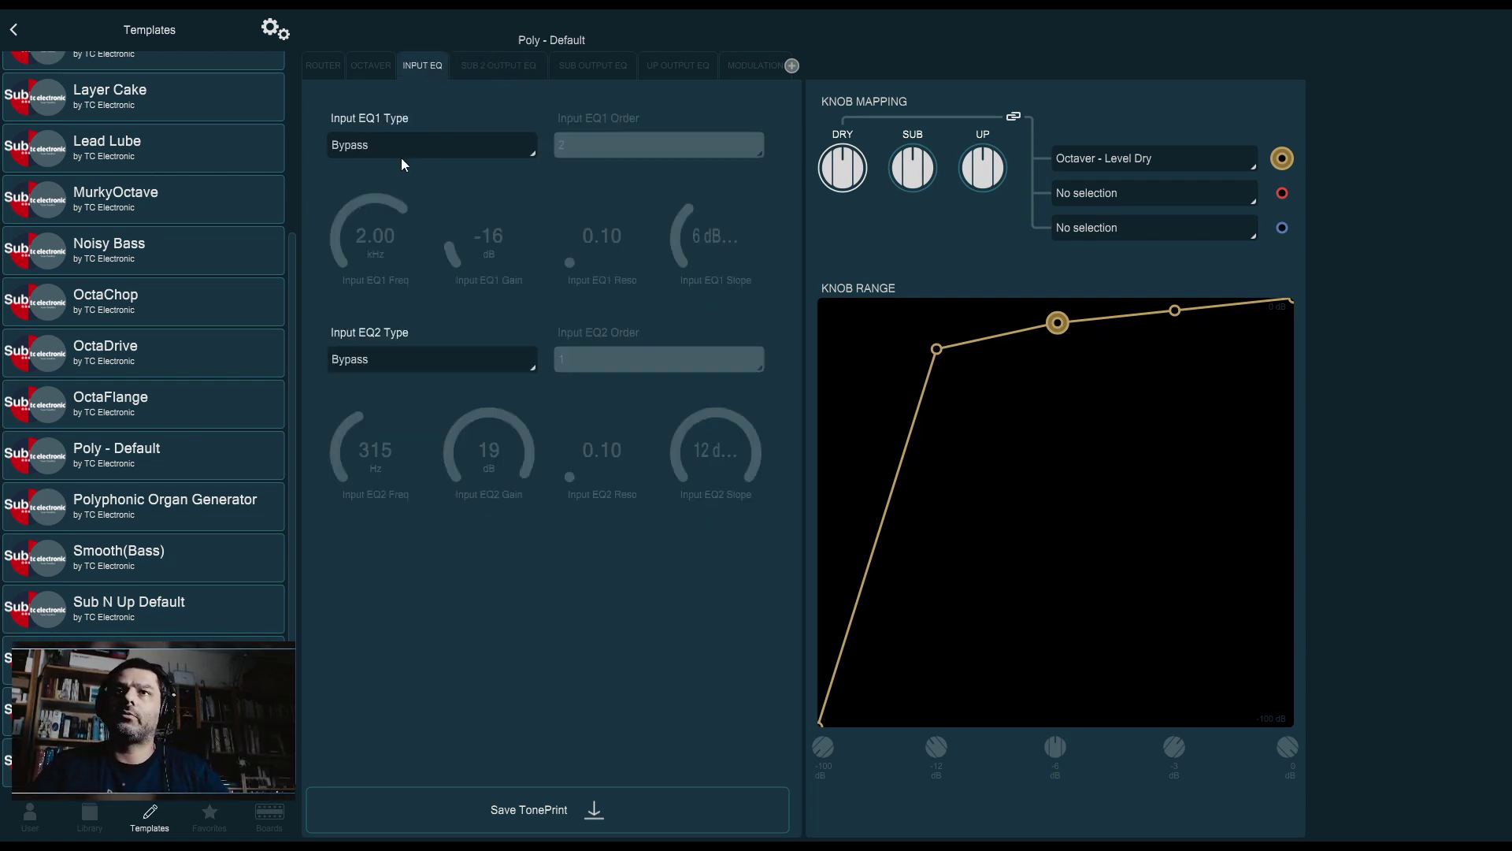
pyautogui.click(502, 65)
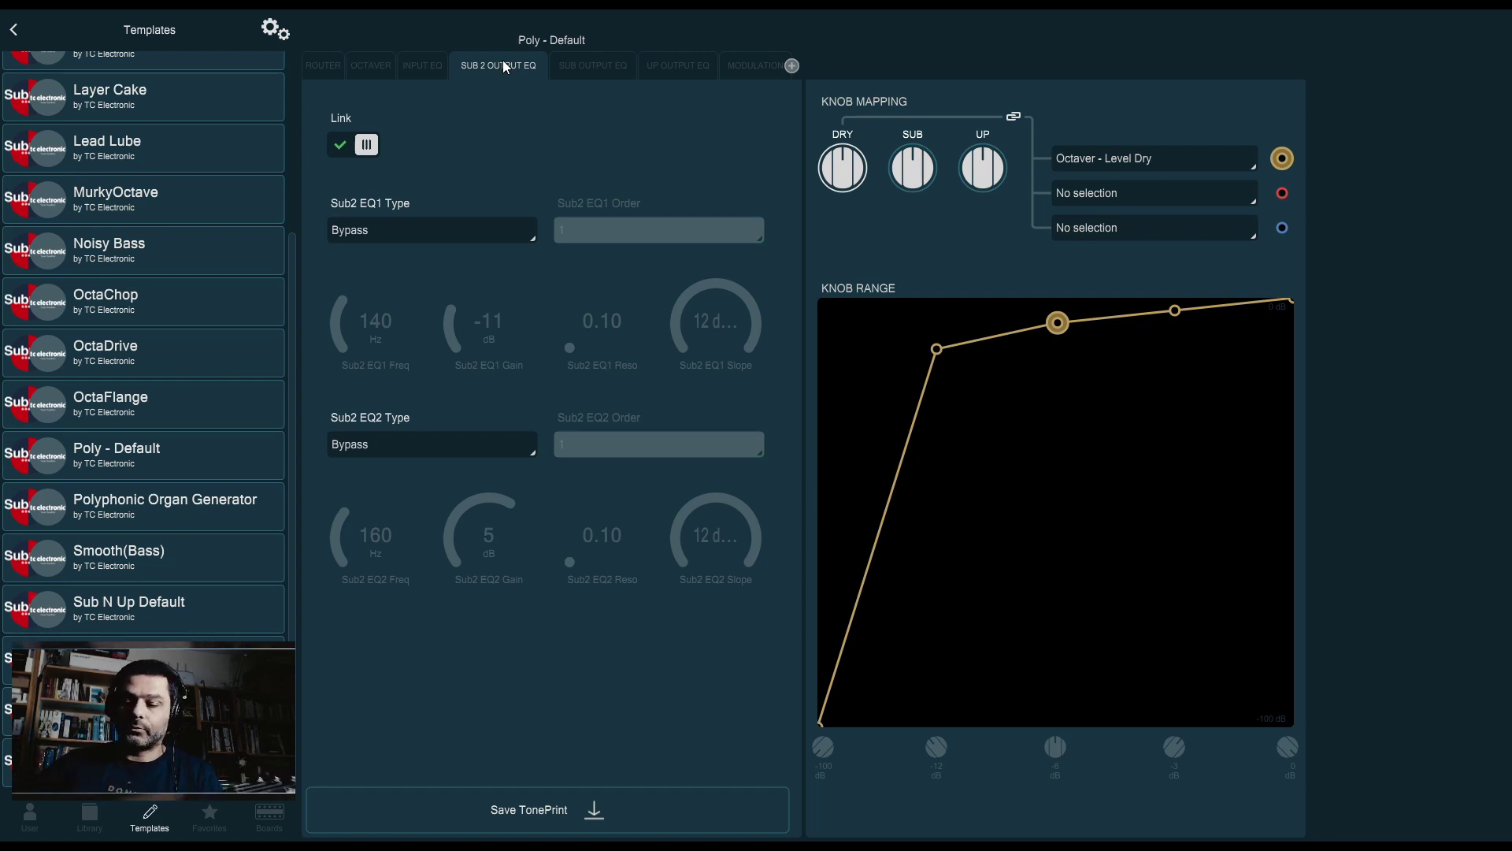
pyautogui.click(386, 68)
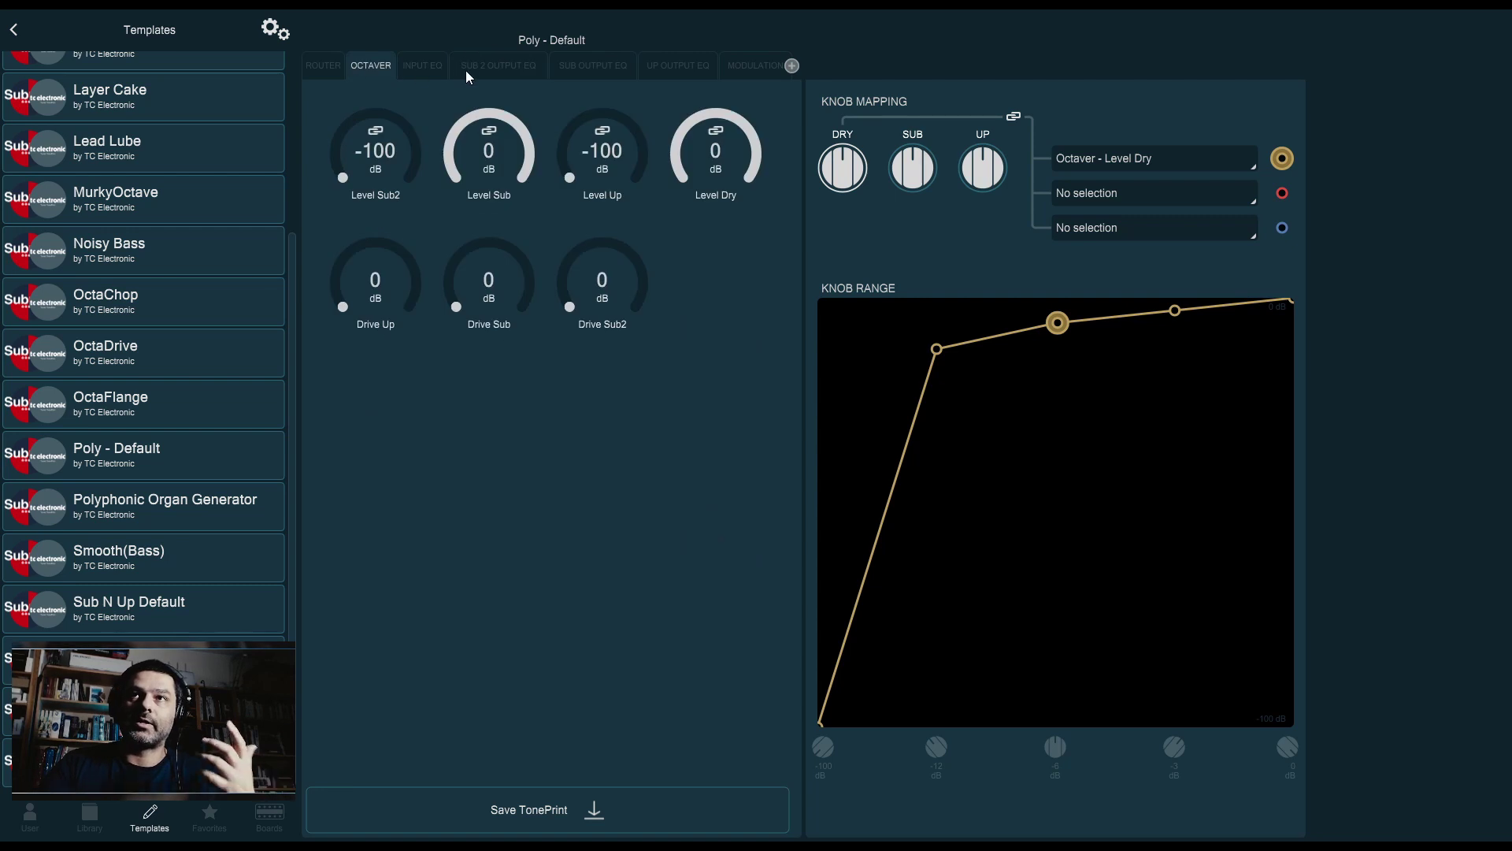
pyautogui.click(498, 66)
pyautogui.click(473, 230)
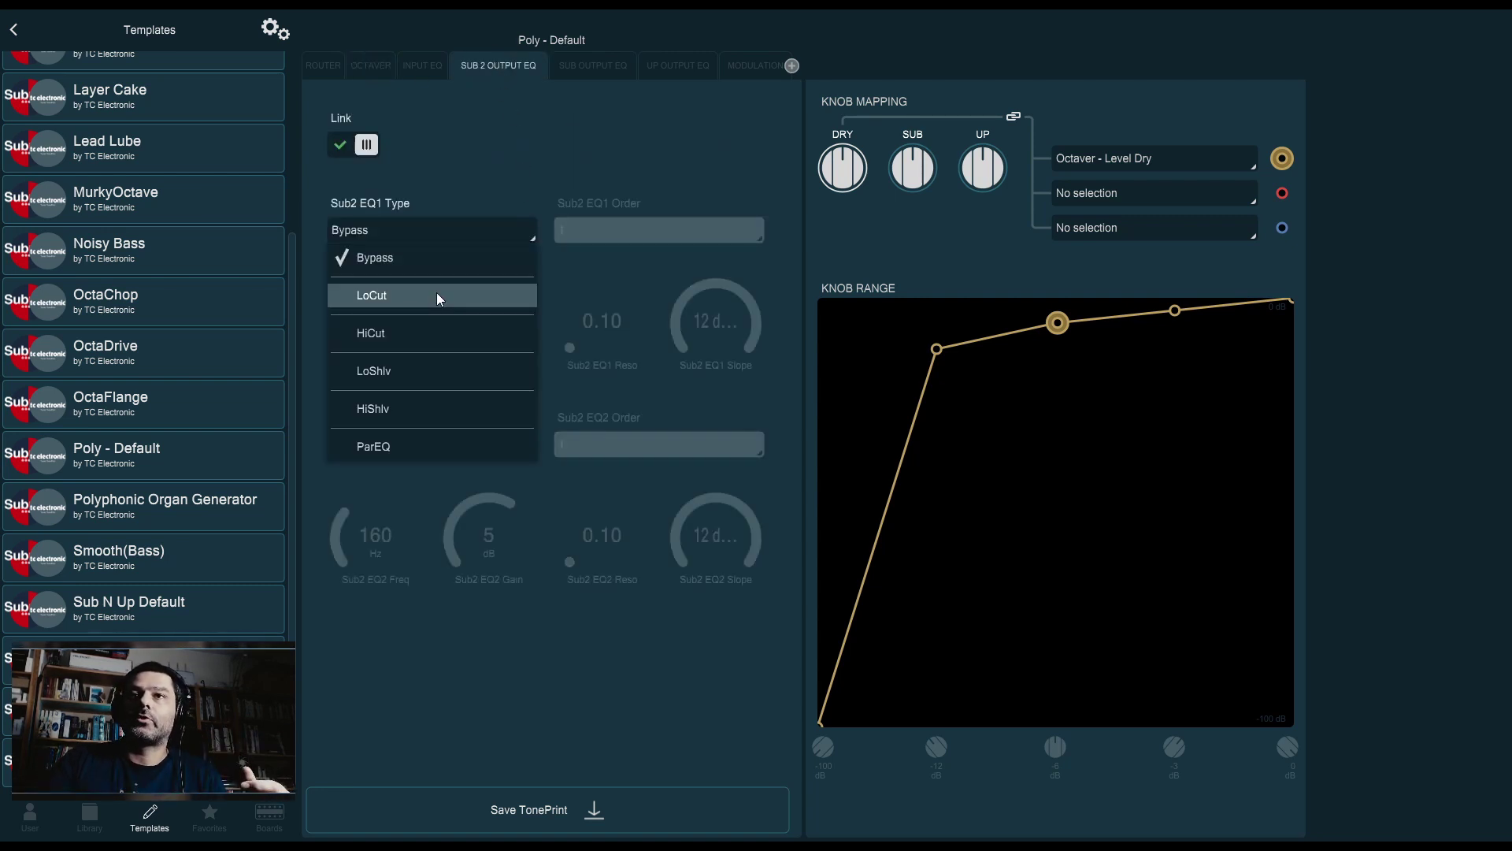
pyautogui.click(436, 299)
pyautogui.moveTo(360, 321); pyautogui.dragTo(367, 310)
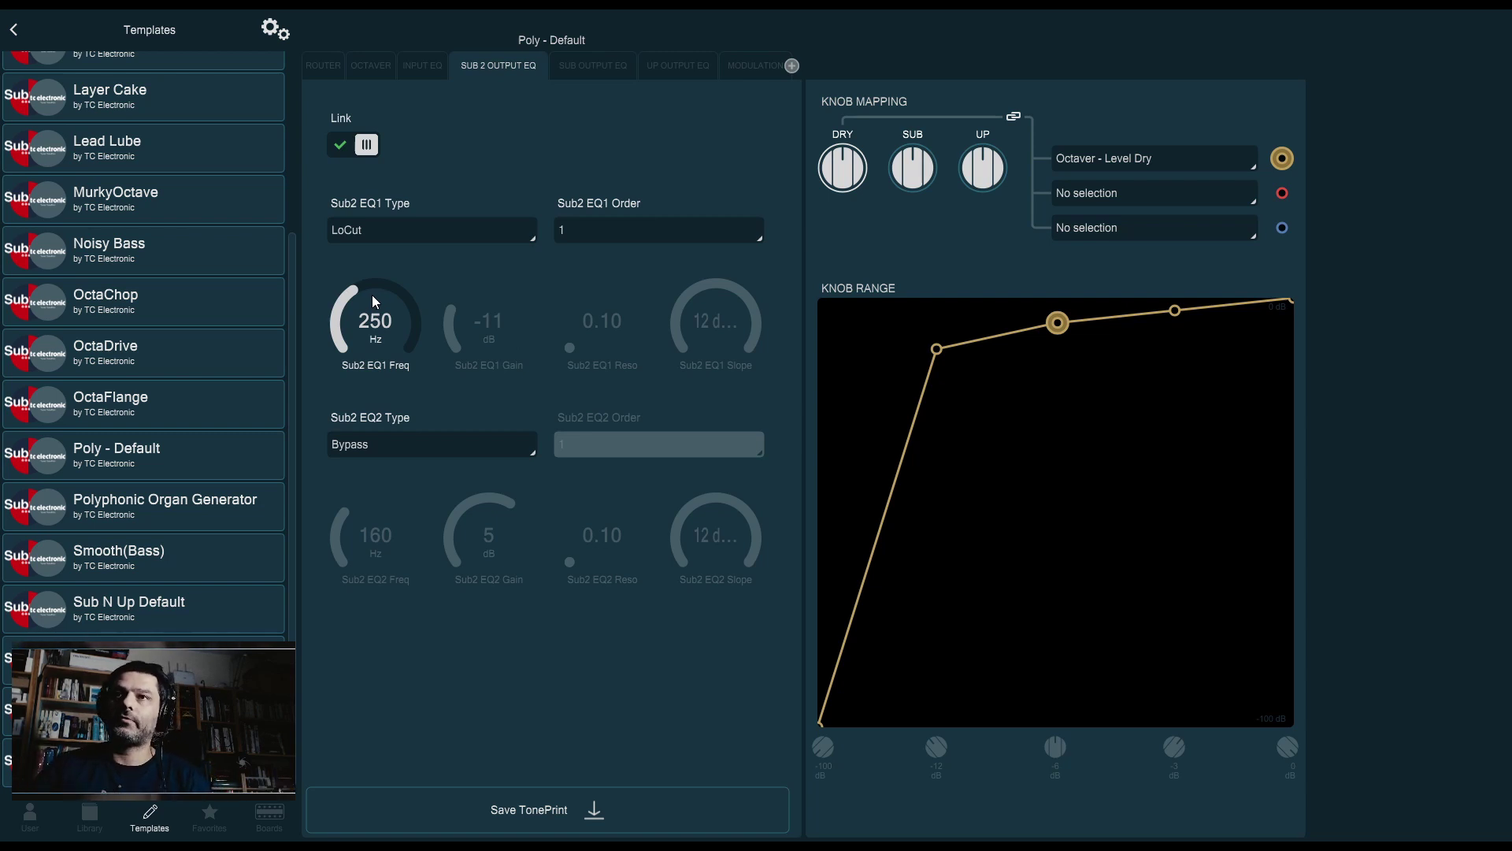
pyautogui.click(620, 237)
pyautogui.click(624, 299)
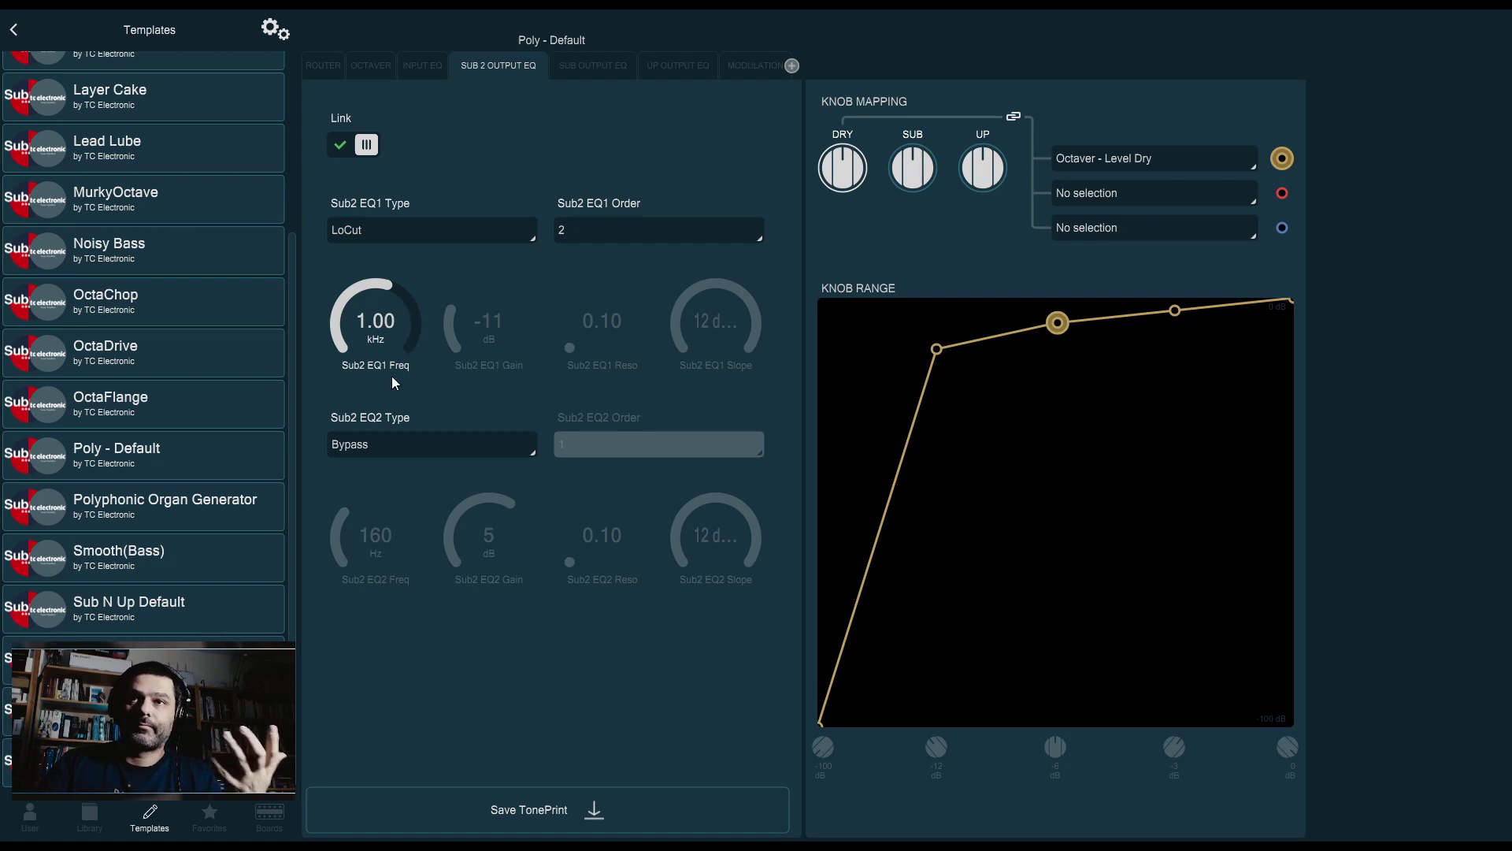
# - Make Sub2 EQ2 a second-order HiCut filter at 1.25 kHz
pyautogui.click(377, 453)
pyautogui.click(378, 547)
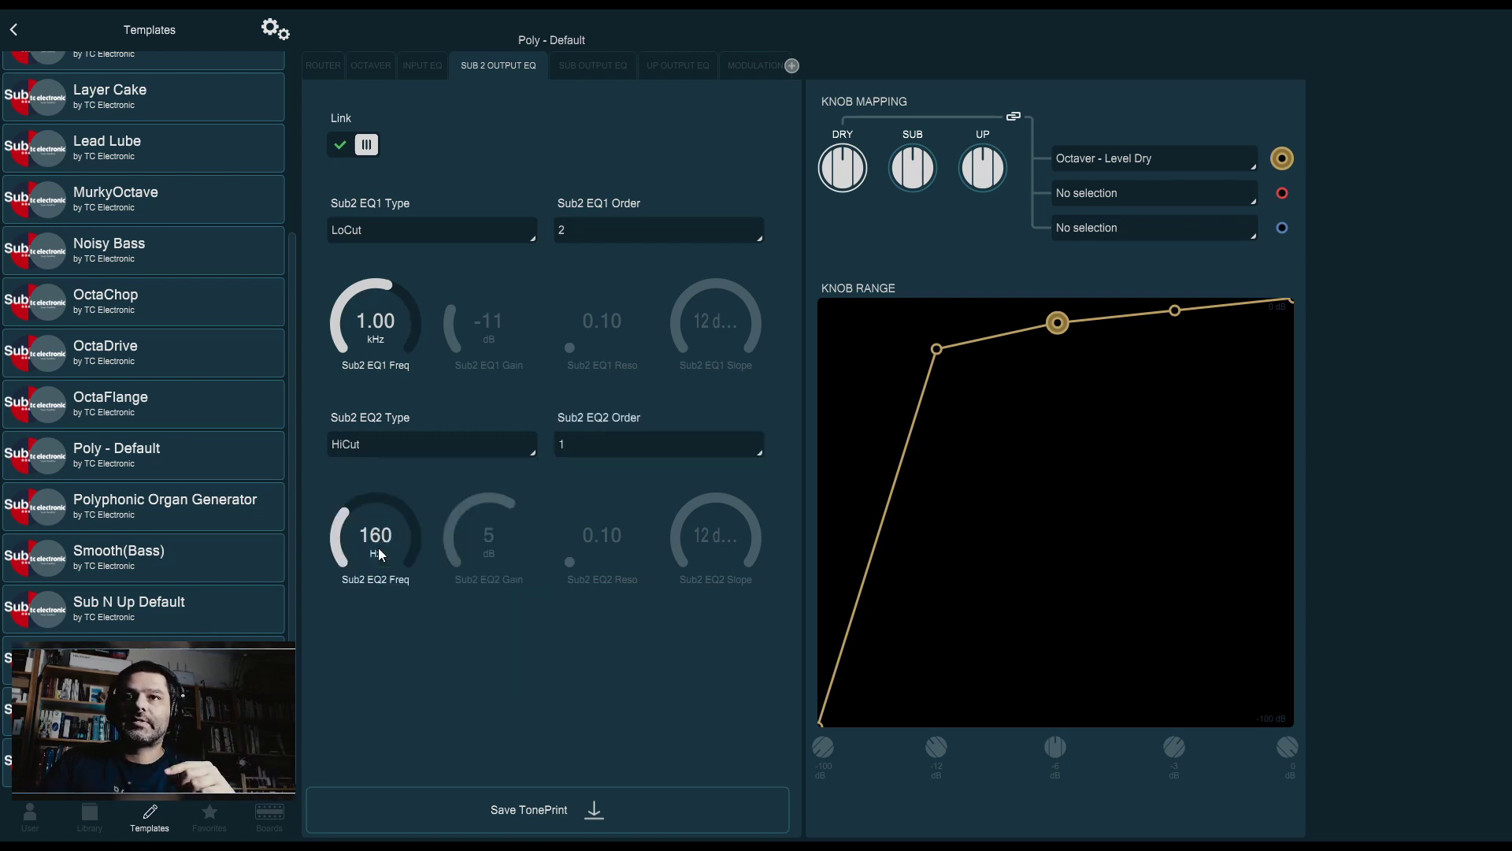
pyautogui.click(650, 453)
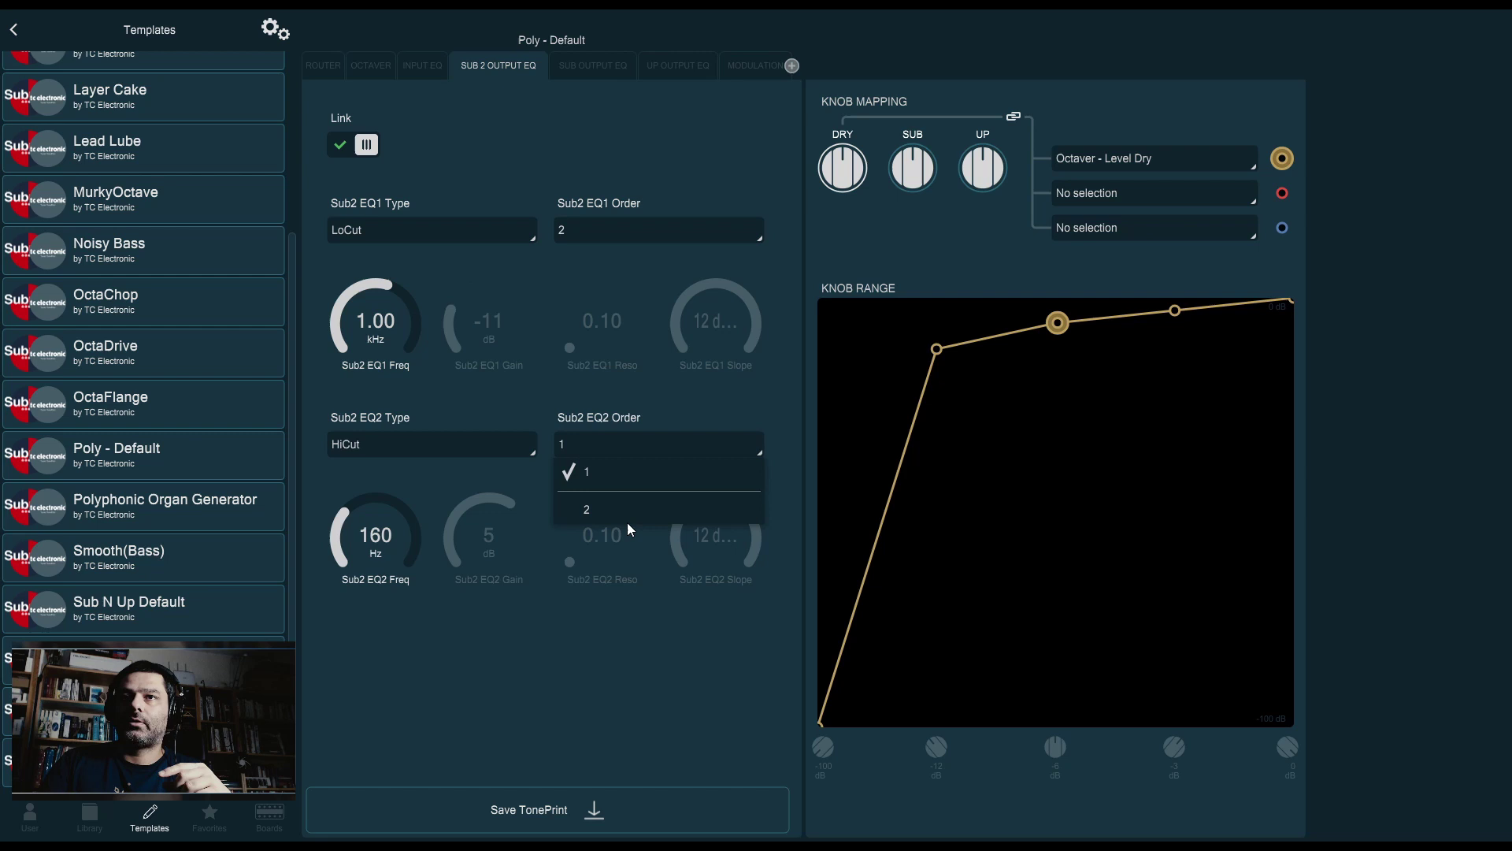
pyautogui.click(630, 511)
pyautogui.moveTo(400, 526); pyautogui.dragTo(419, 477)
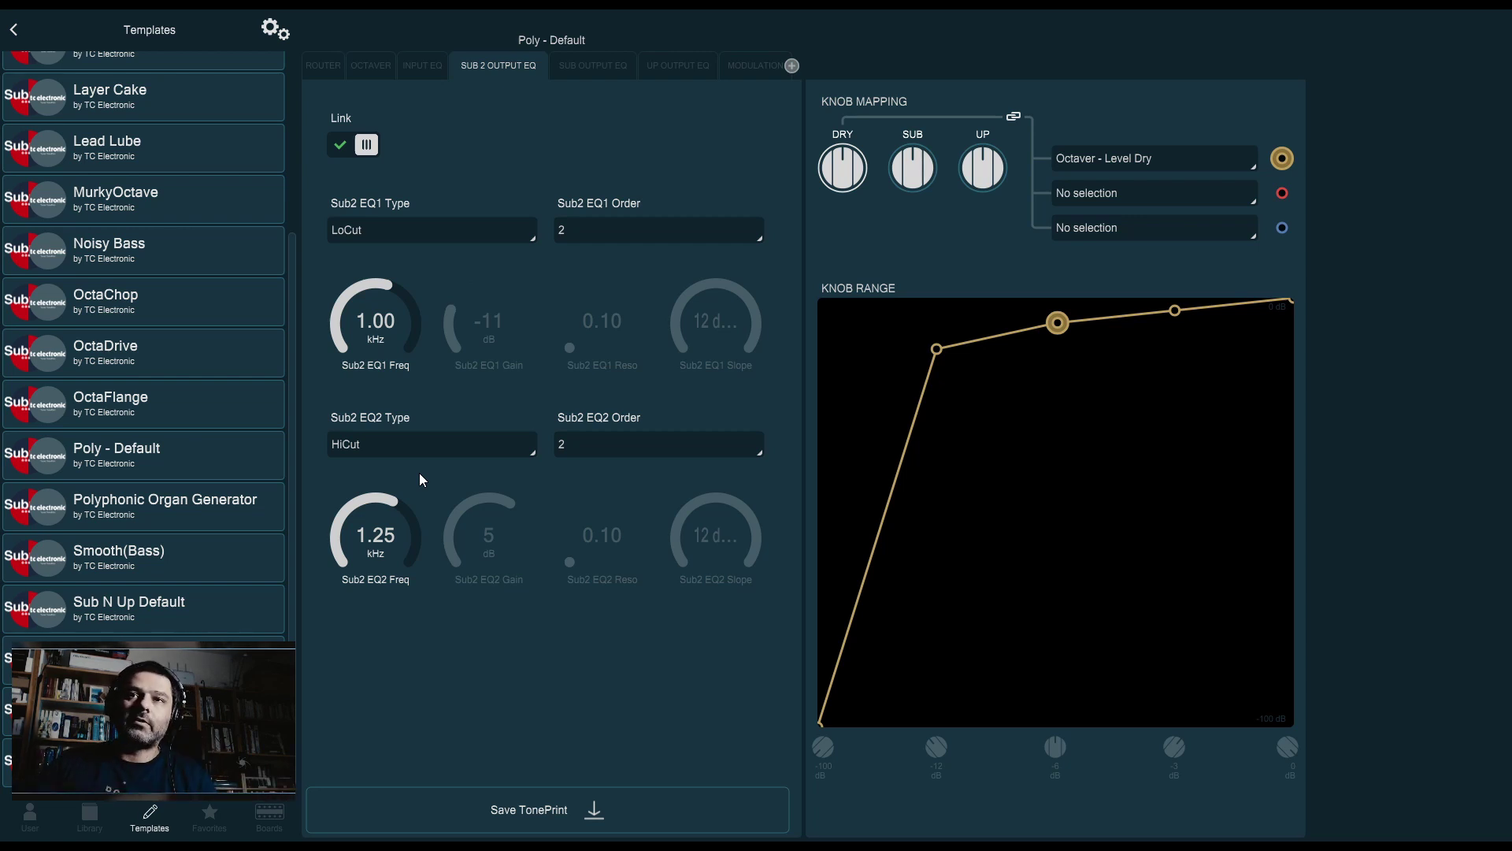
# - Lower Sub2 EQ1 to 450 Hz, then set both Sub2 EQ types to Bypass
pyautogui.moveTo(400, 334); pyautogui.dragTo(399, 359)
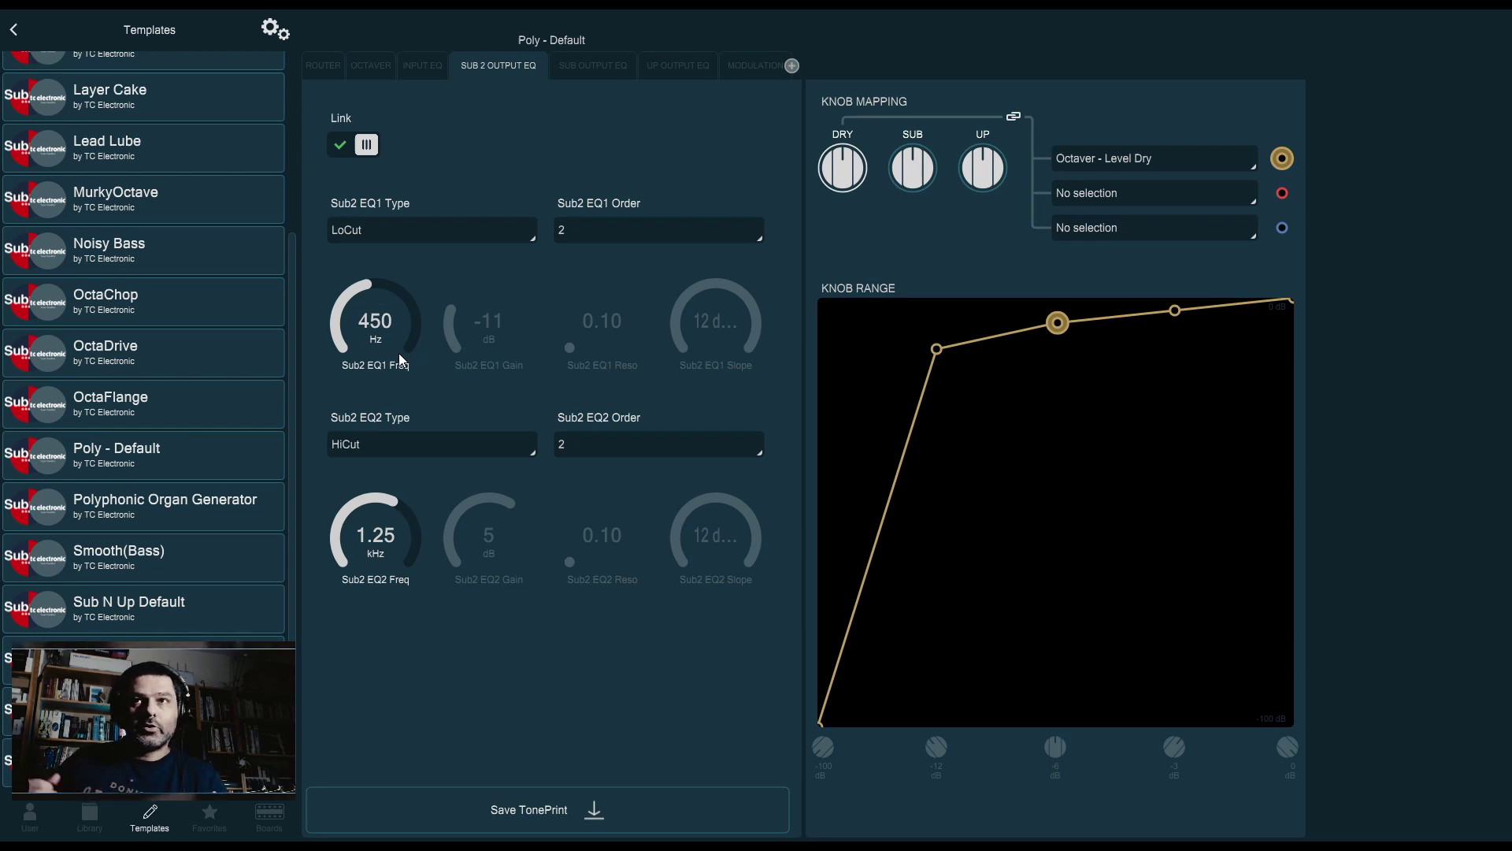
pyautogui.click(470, 223)
pyautogui.click(431, 257)
pyautogui.click(410, 449)
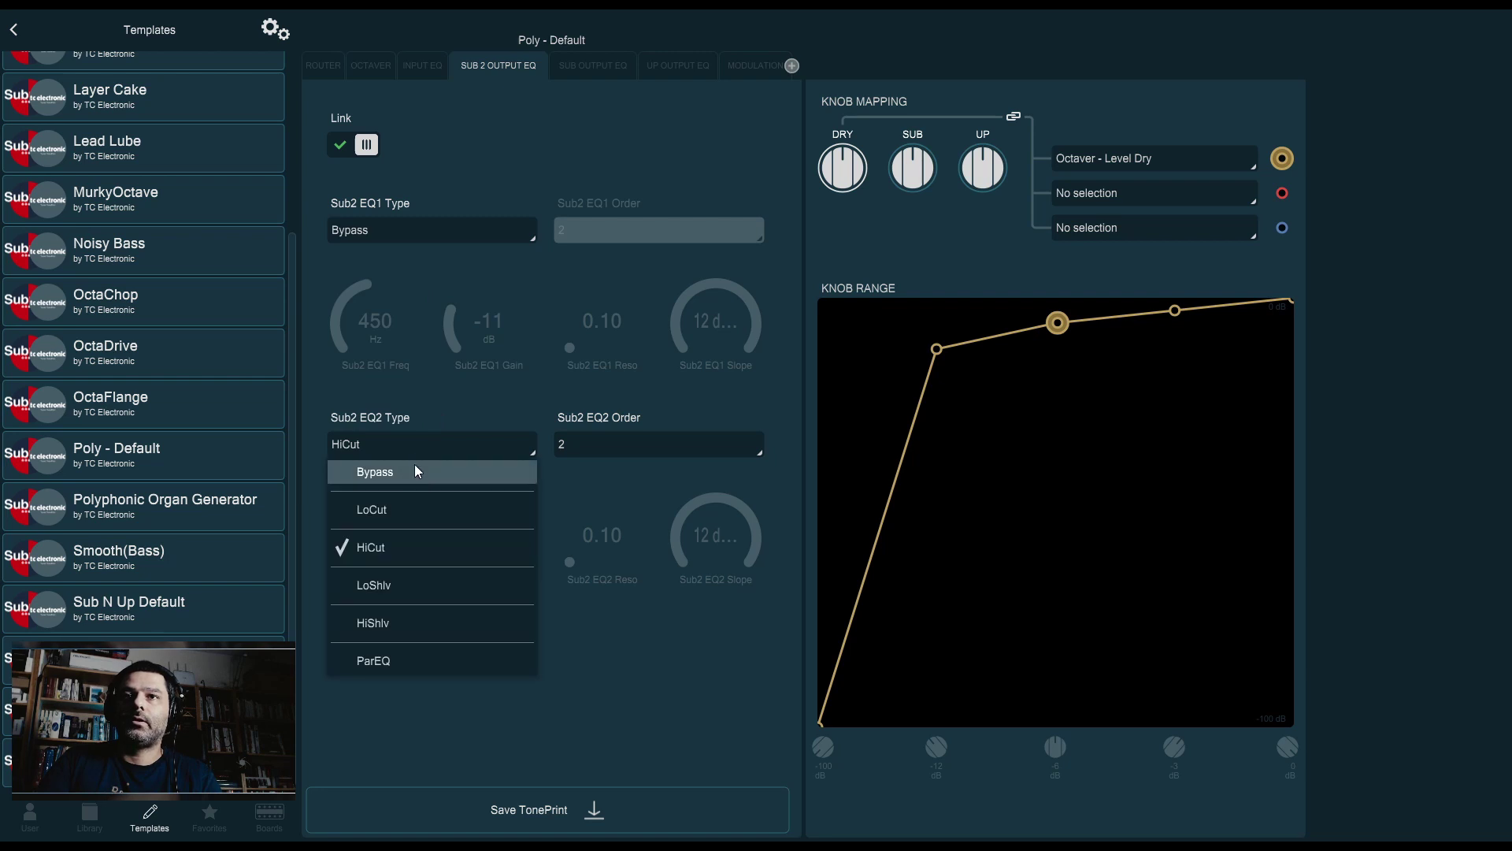
pyautogui.click(417, 471)
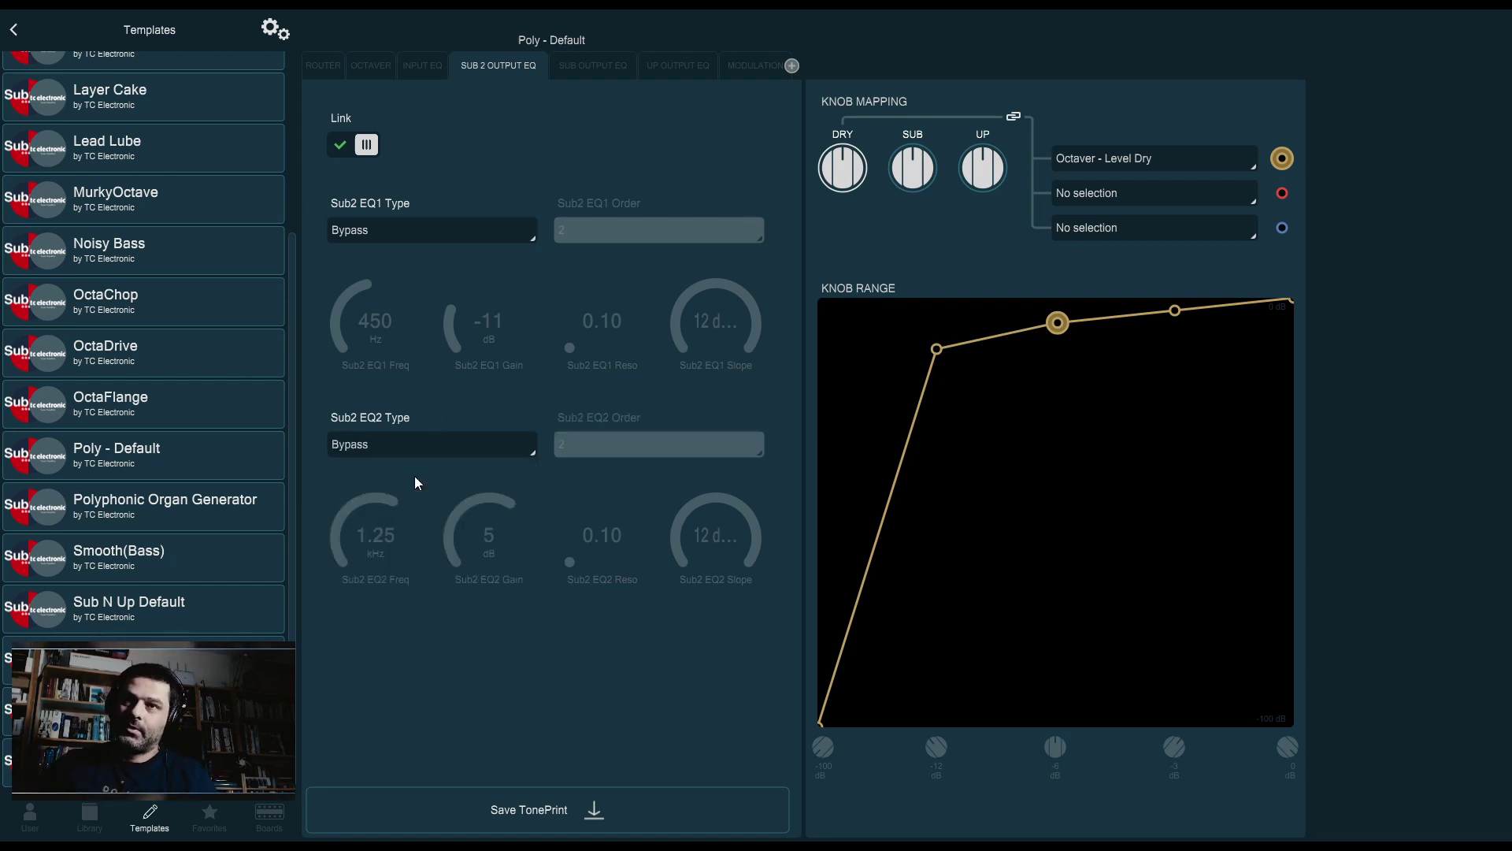
# - Switch Sub2 EQ1 back to LoCut and Sub2 EQ2 back to HiCut
pyautogui.click(465, 228)
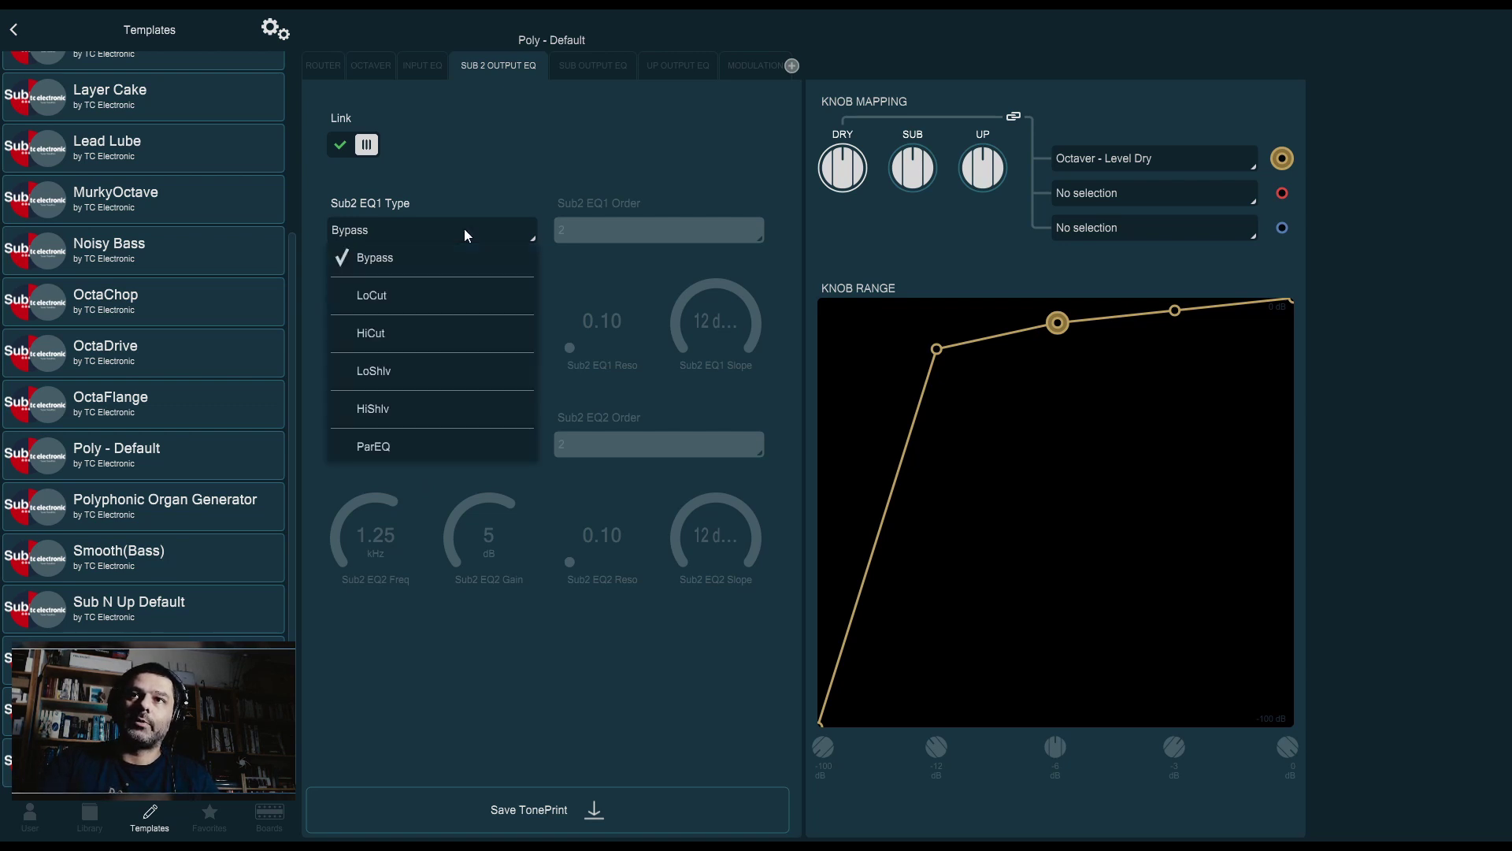
pyautogui.click(428, 304)
pyautogui.click(399, 451)
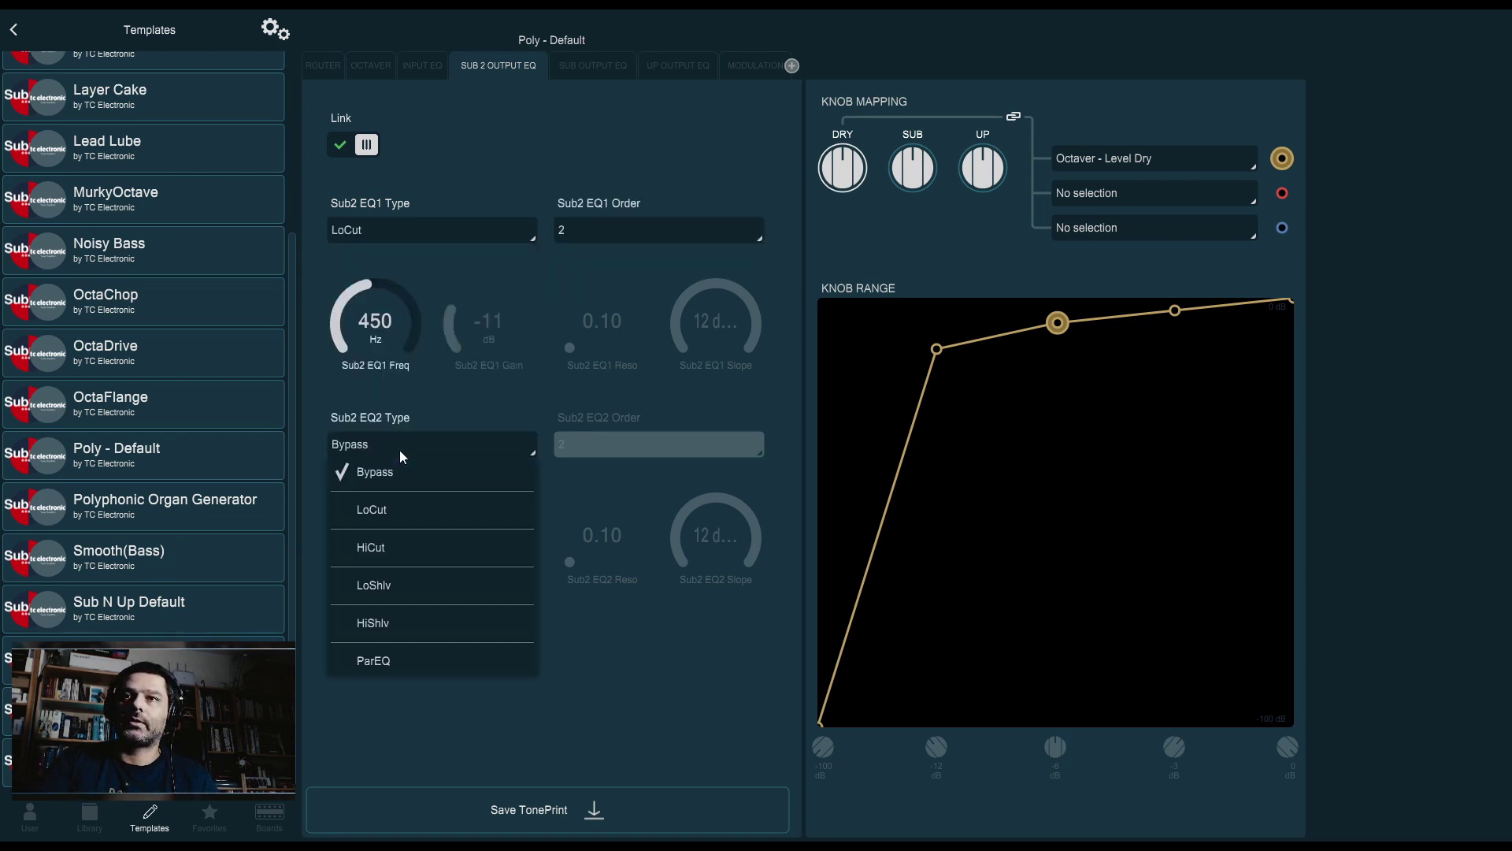
pyautogui.click(380, 550)
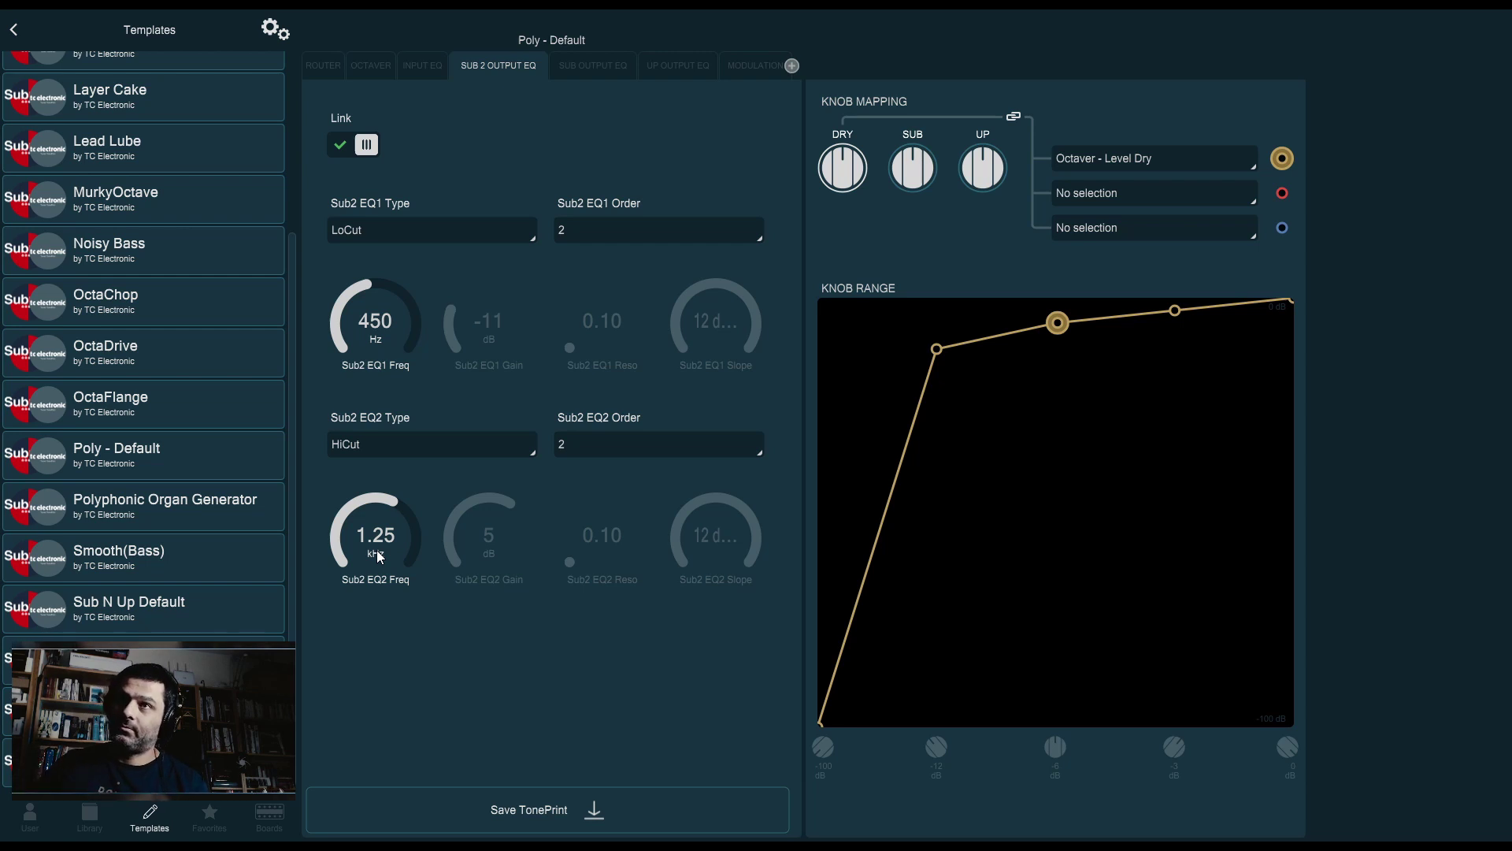
# - Raise the octaver Level Up from -100 dB to -56 dB
pyautogui.click(416, 68)
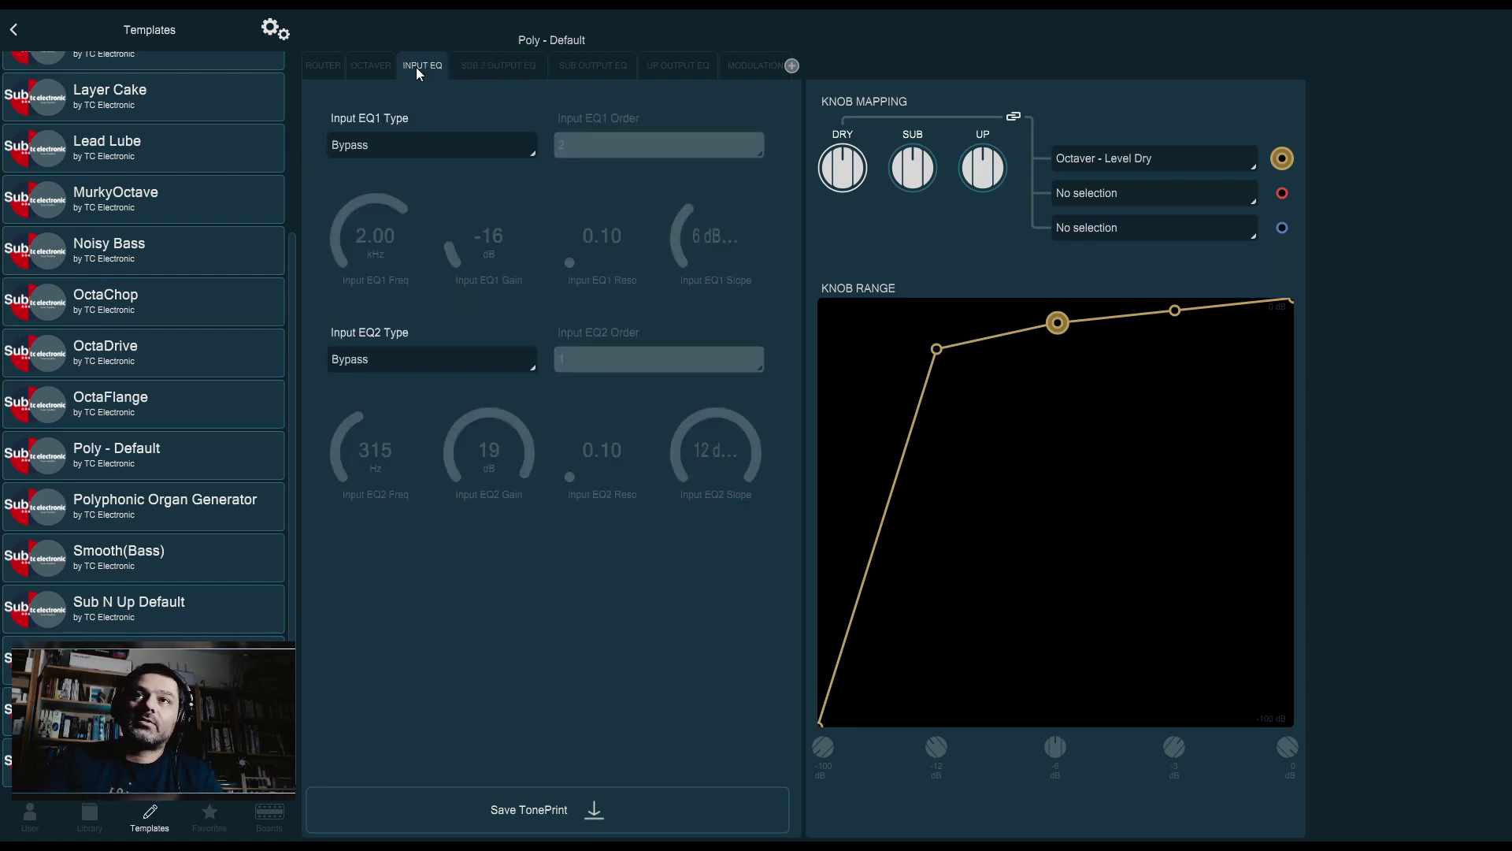
pyautogui.click(350, 68)
pyautogui.moveTo(559, 143); pyautogui.dragTo(611, 93)
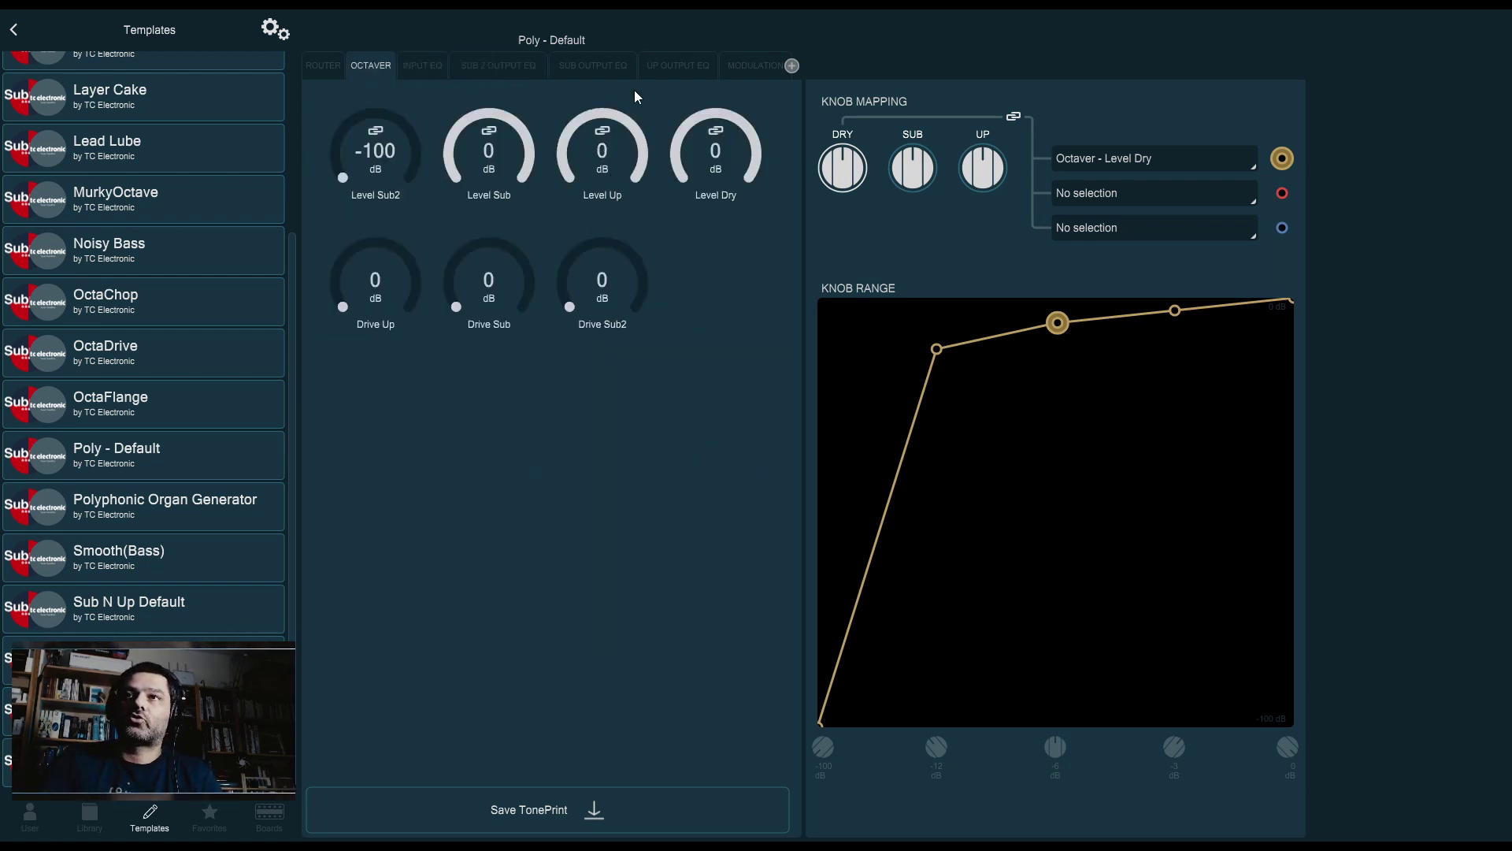
pyautogui.click(495, 69)
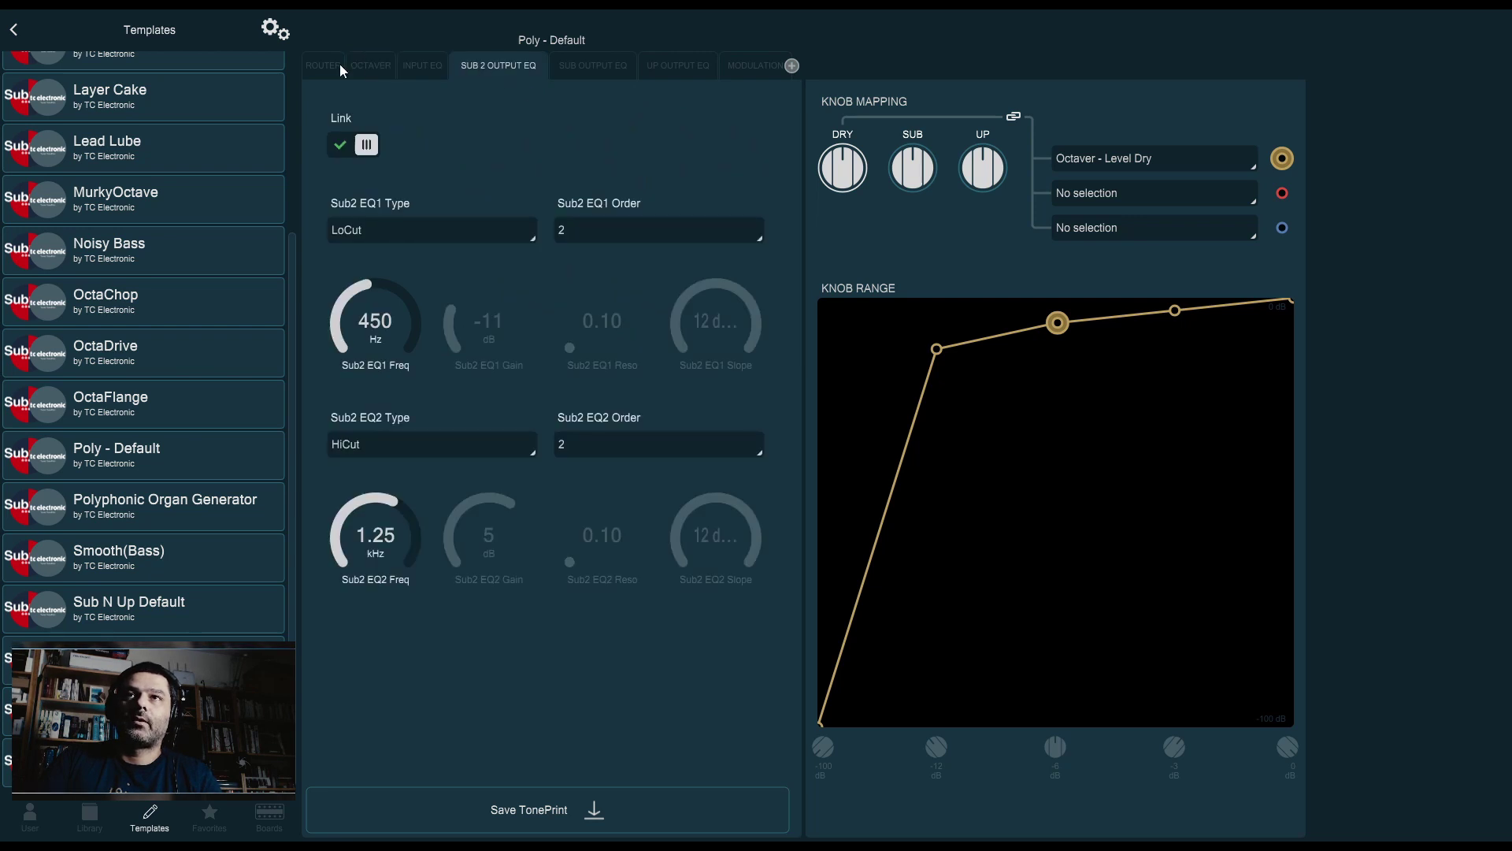
pyautogui.click(383, 74)
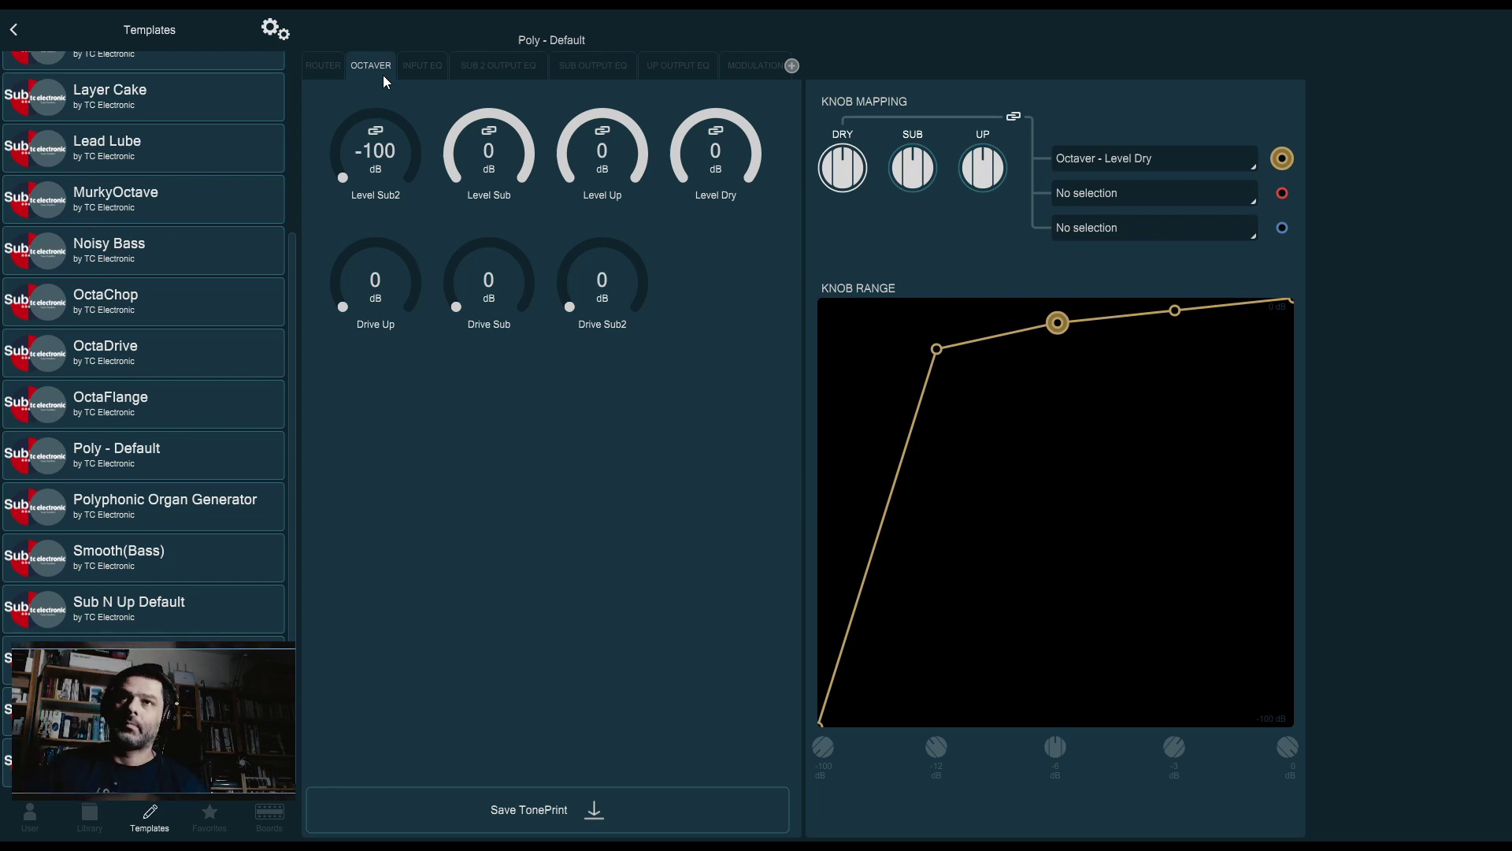
pyautogui.click(541, 67)
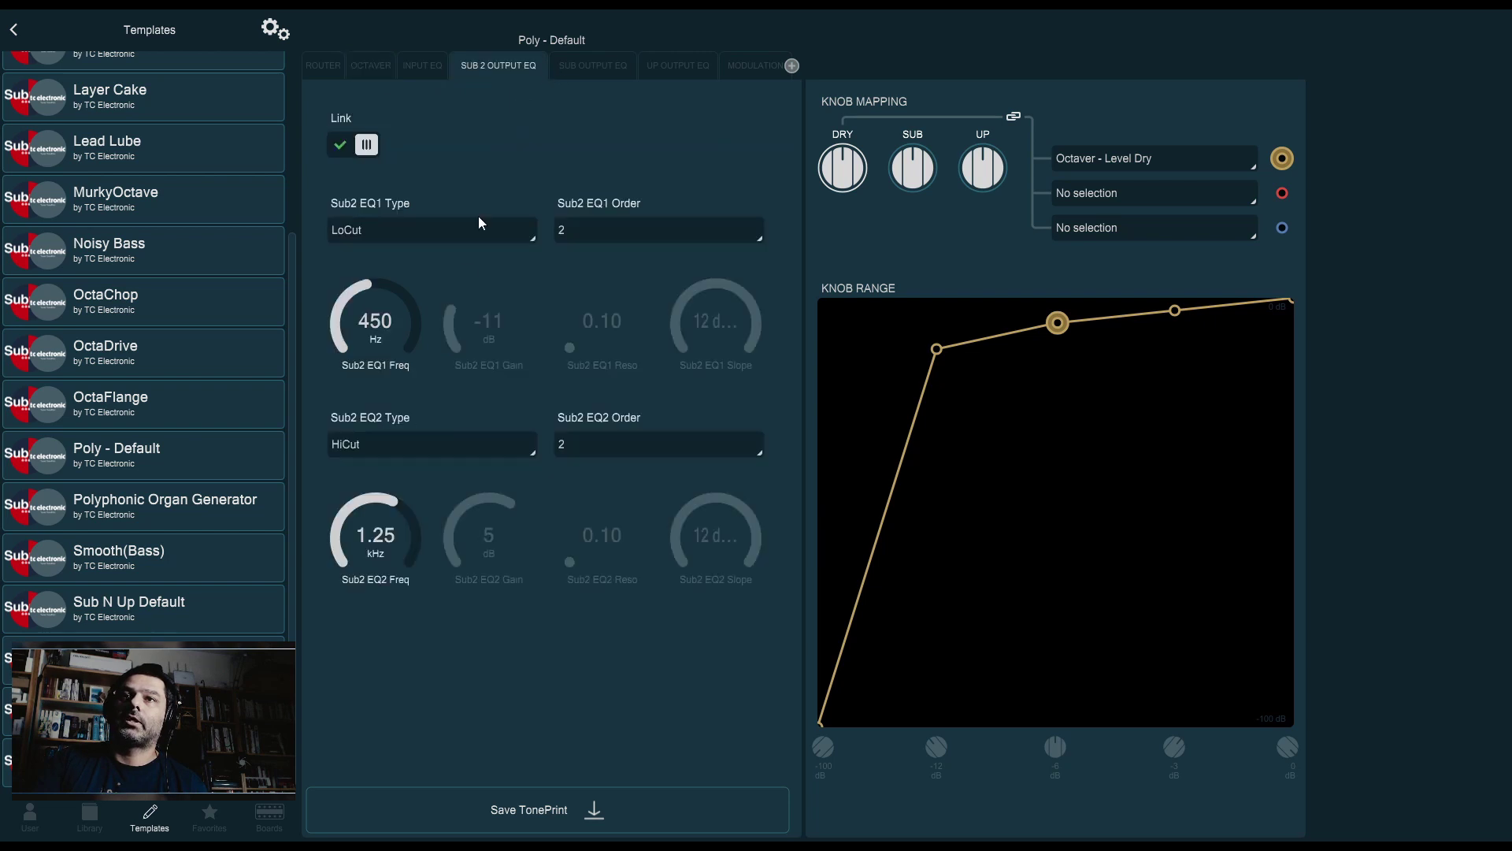
# - Briefly bypass Sub2 EQ2, restore it to HiCut, and show the Sub Output EQ page
pyautogui.click(396, 451)
pyautogui.click(397, 467)
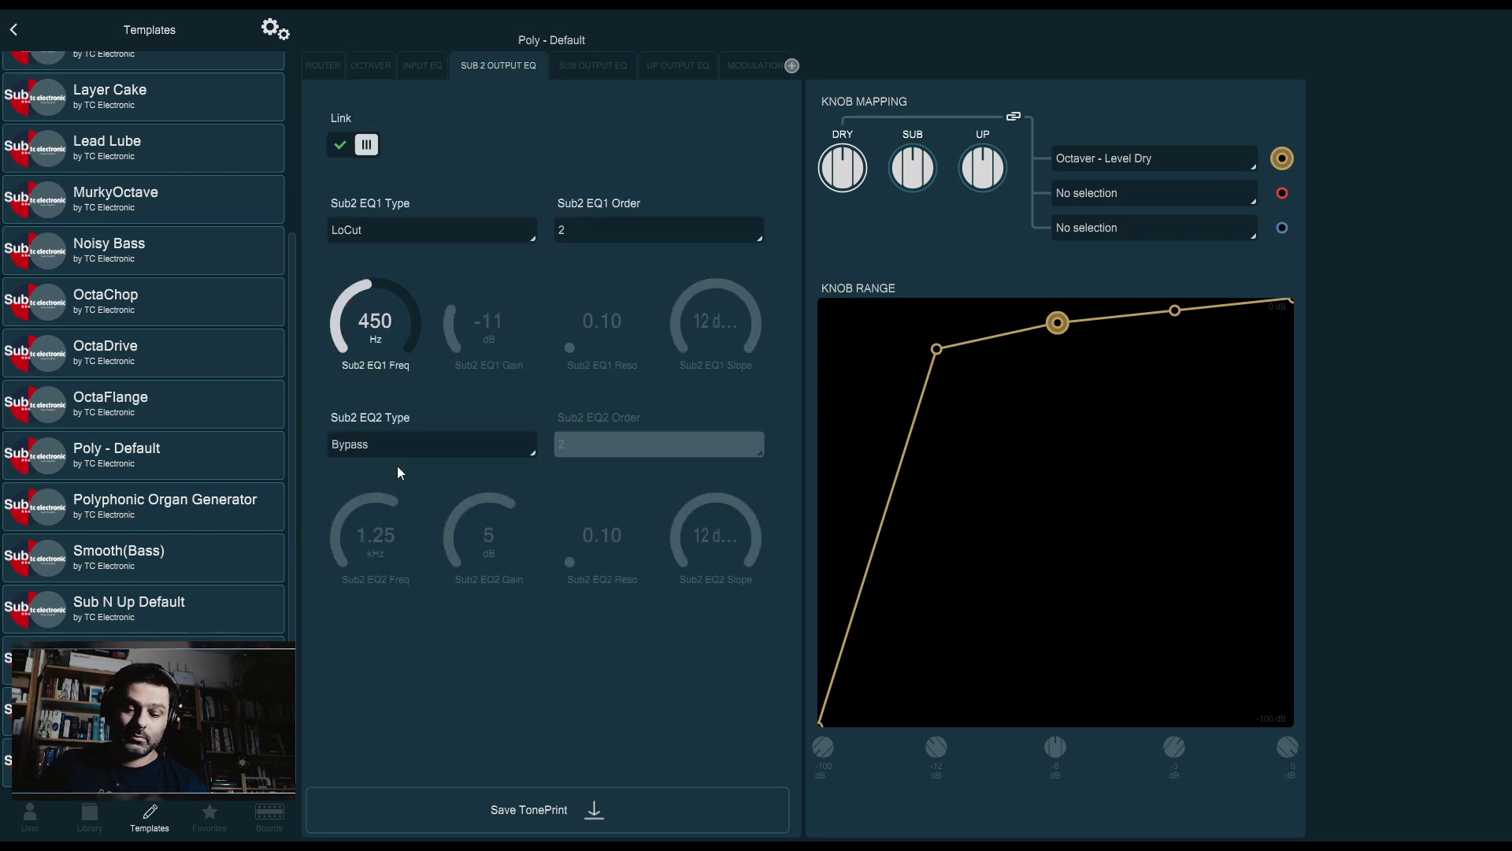
pyautogui.click(429, 448)
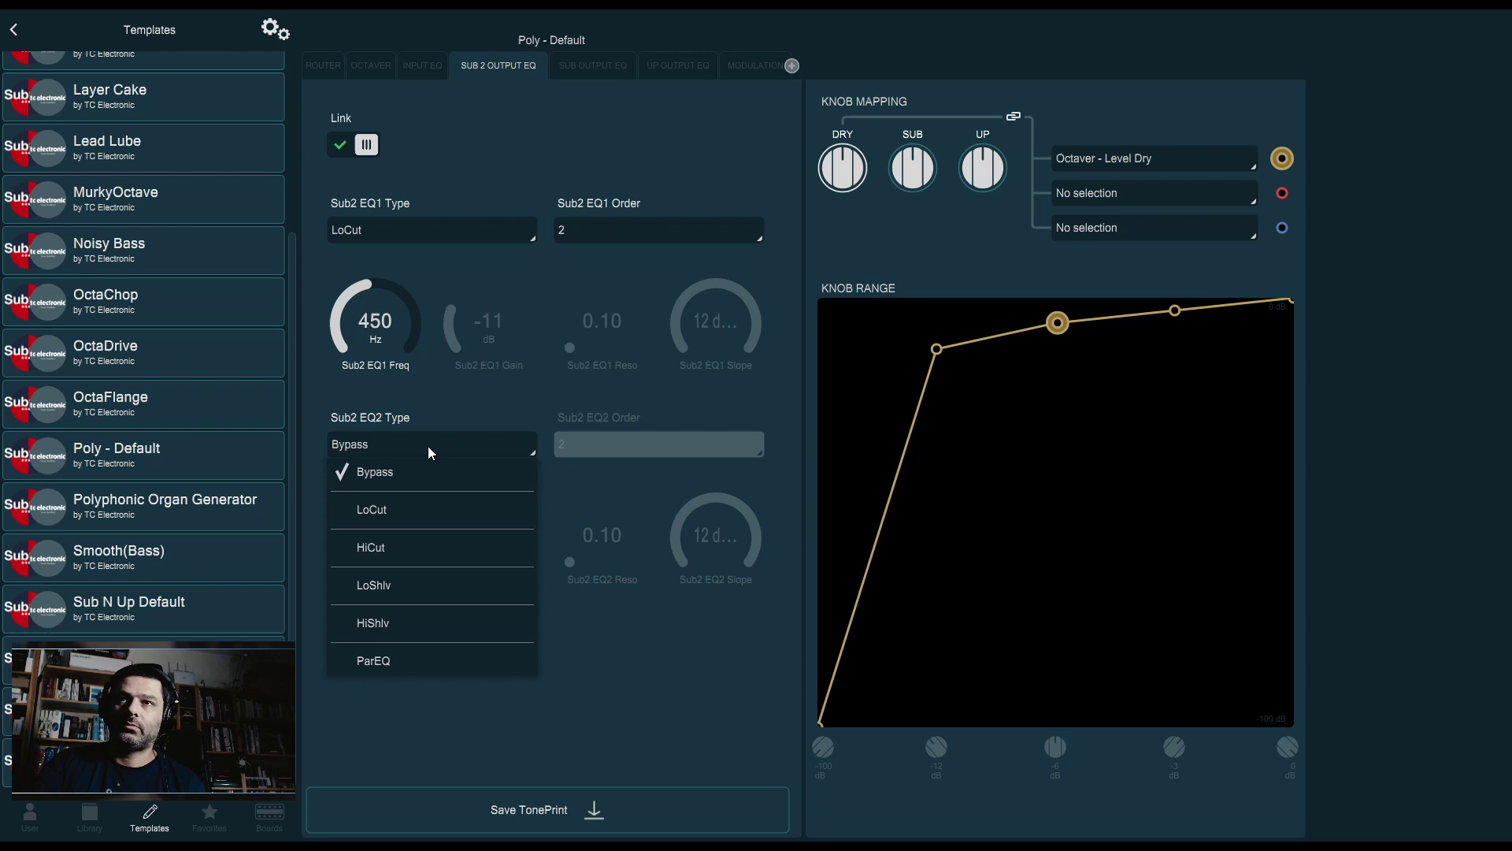
pyautogui.click(394, 554)
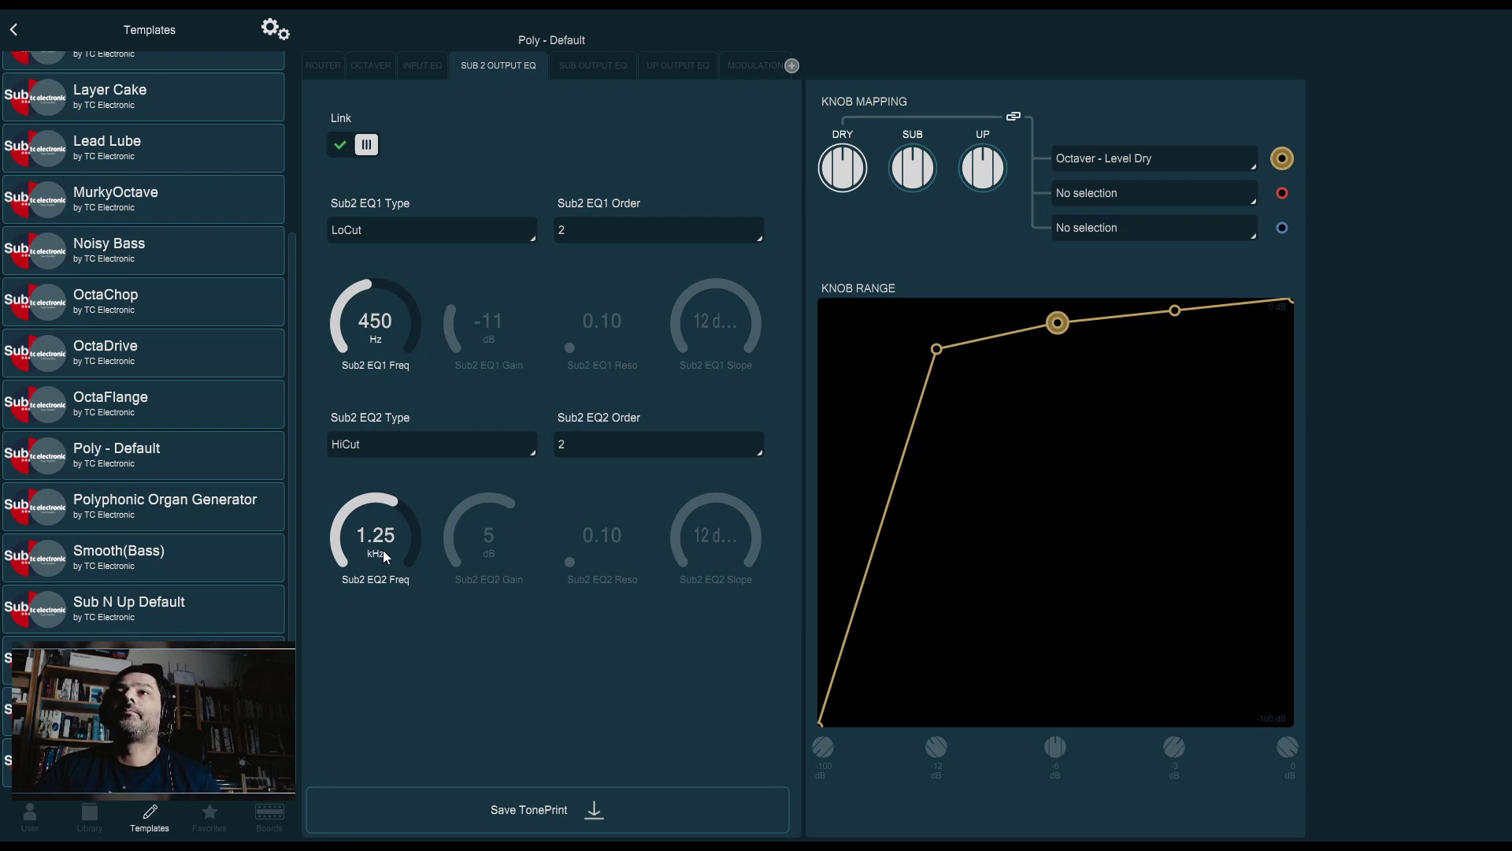
pyautogui.click(593, 63)
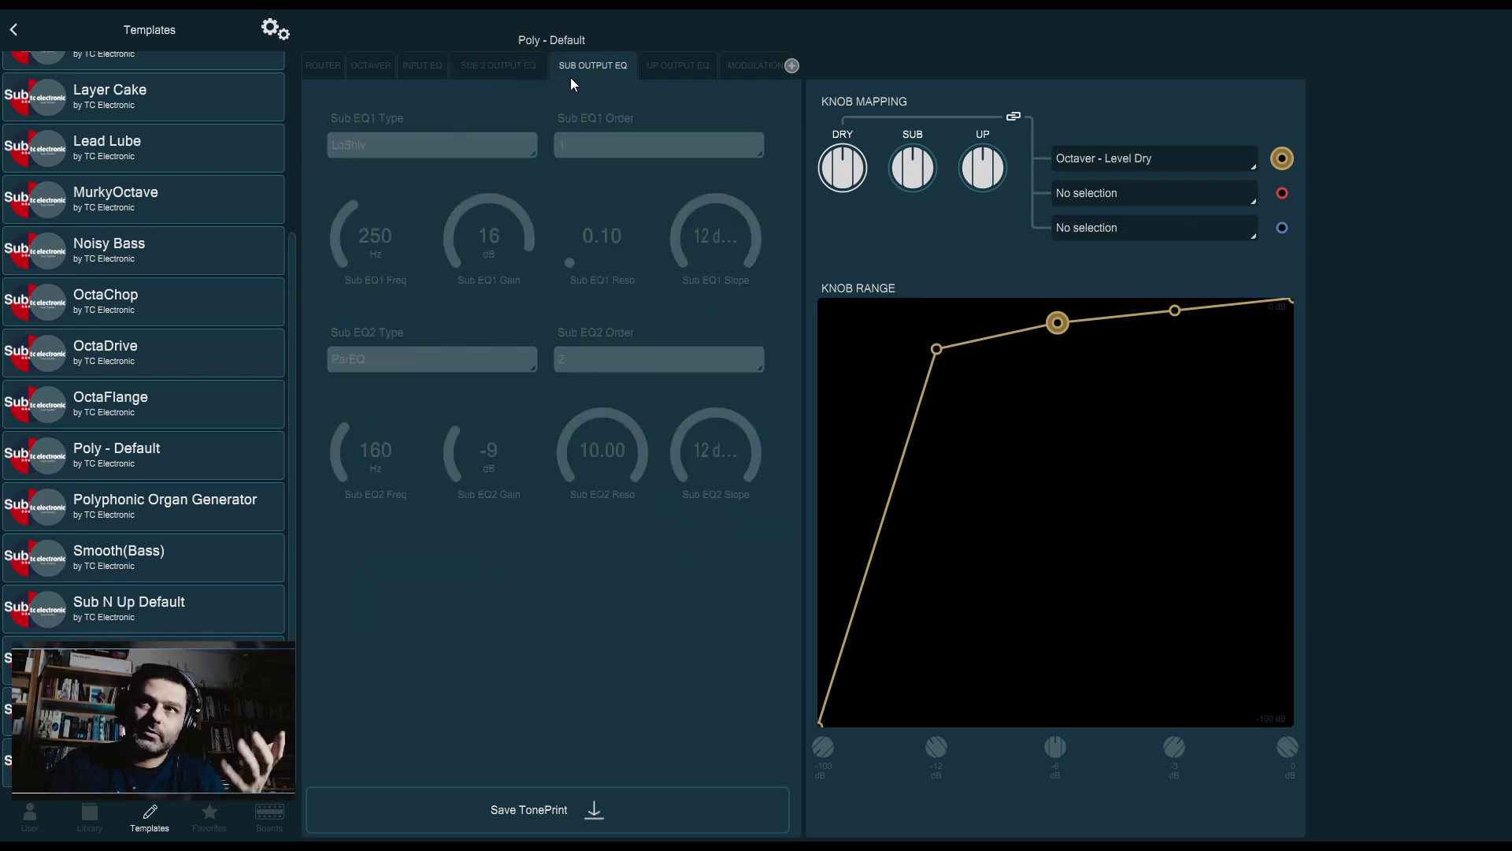
# - Compare the Up, Sub2 and Sub output EQ pages, then show the TriChorus modulation settings
pyautogui.click(662, 71)
pyautogui.click(530, 73)
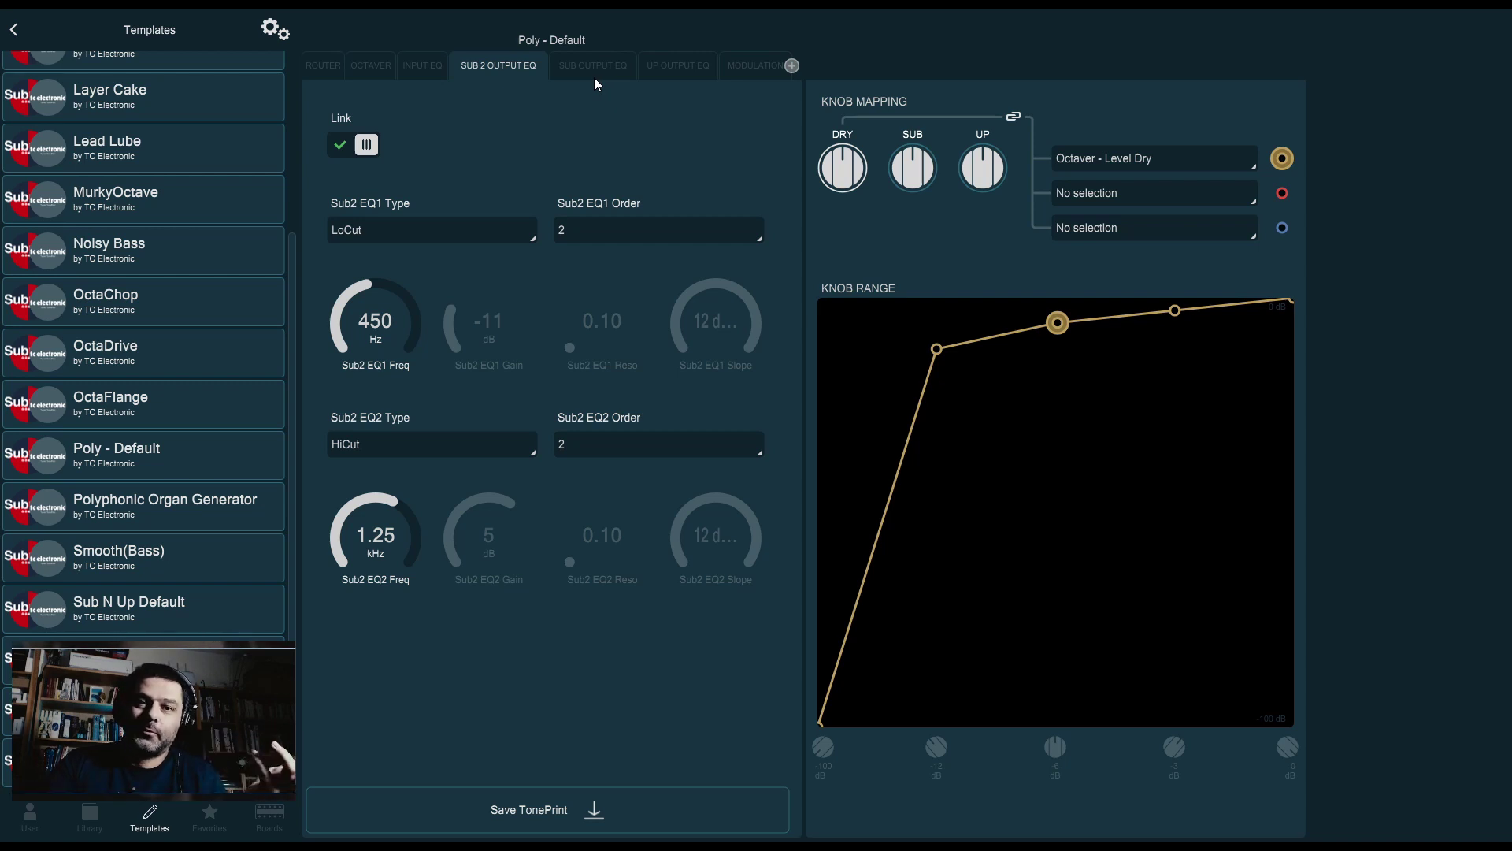
pyautogui.click(631, 72)
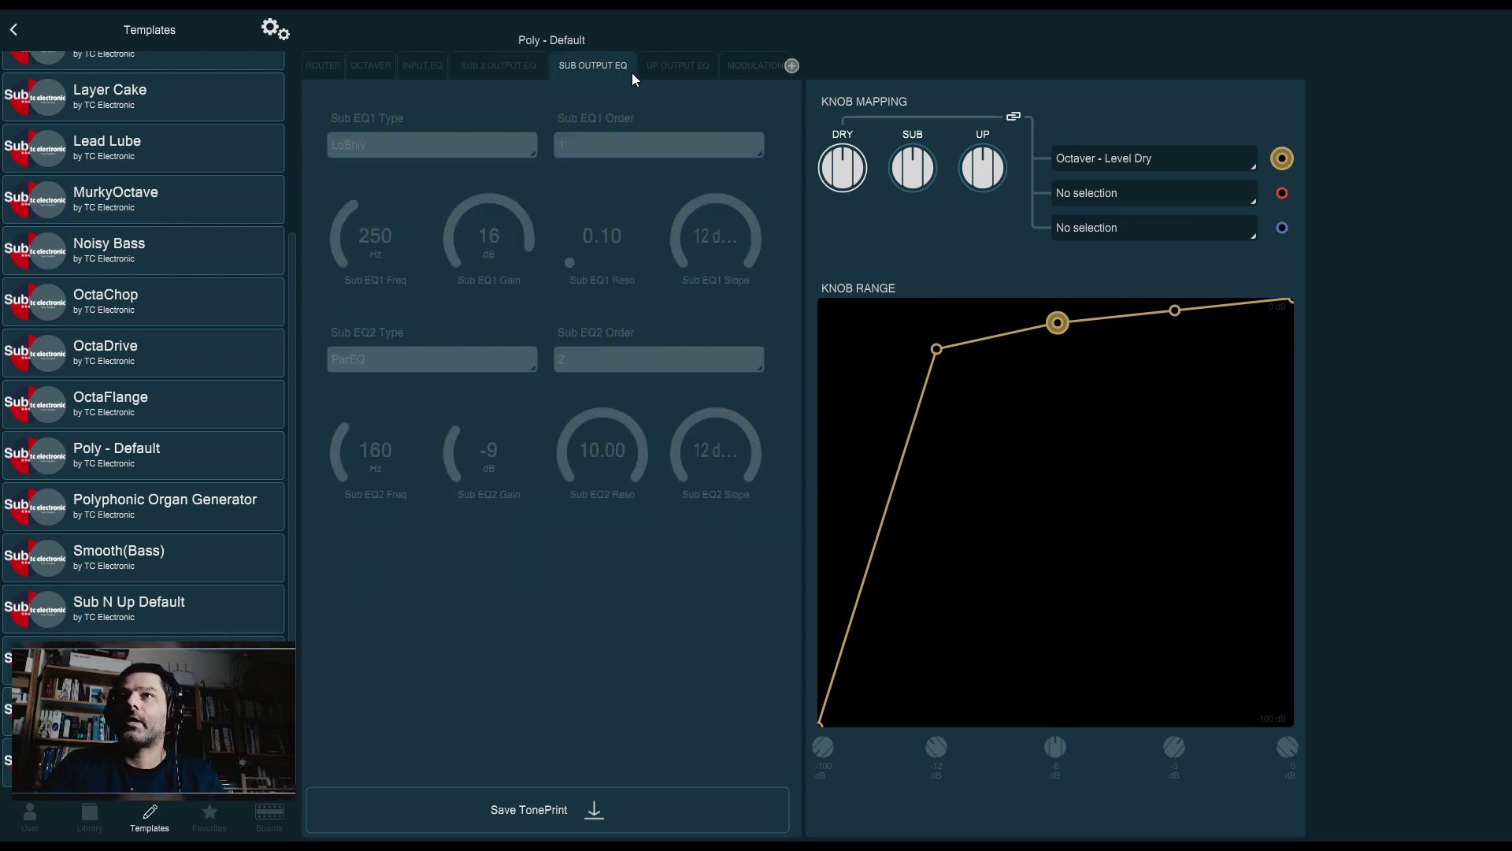
pyautogui.click(664, 68)
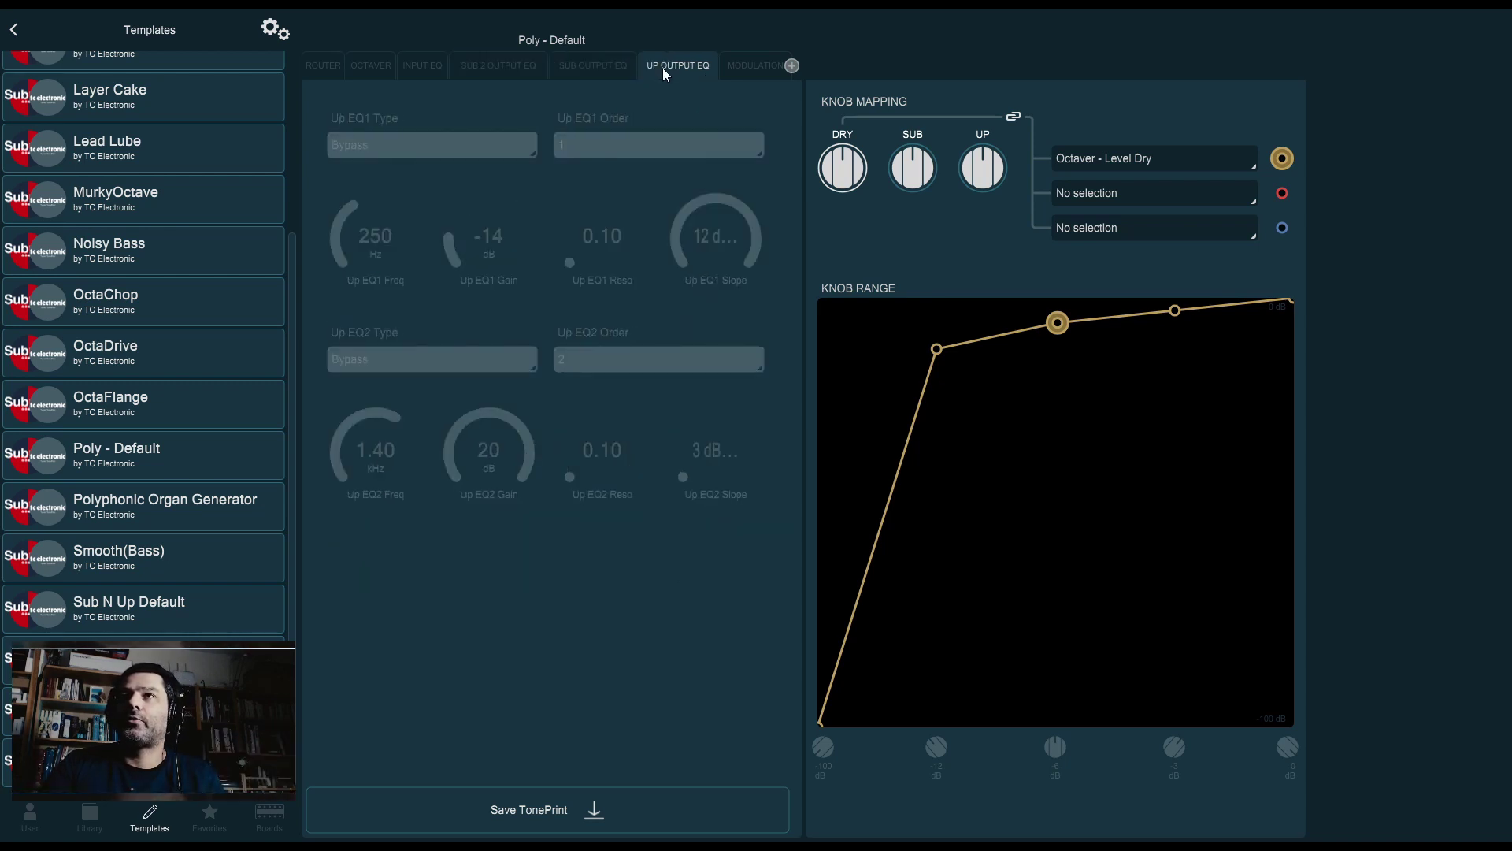
pyautogui.click(747, 80)
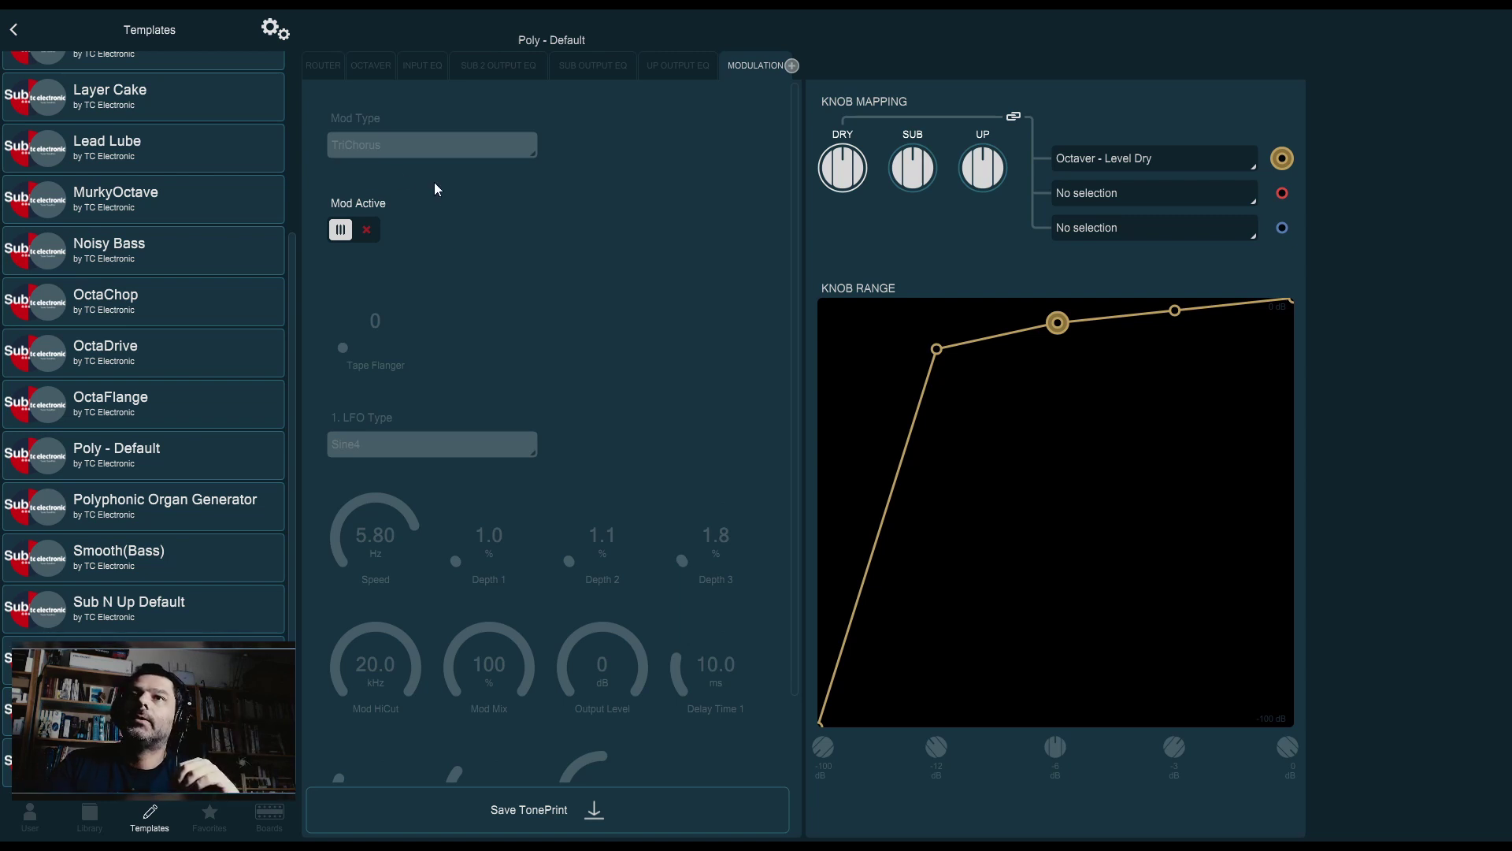
# - Turn the TriChorus modulation on and go back to the Octaver page
pyautogui.click(367, 230)
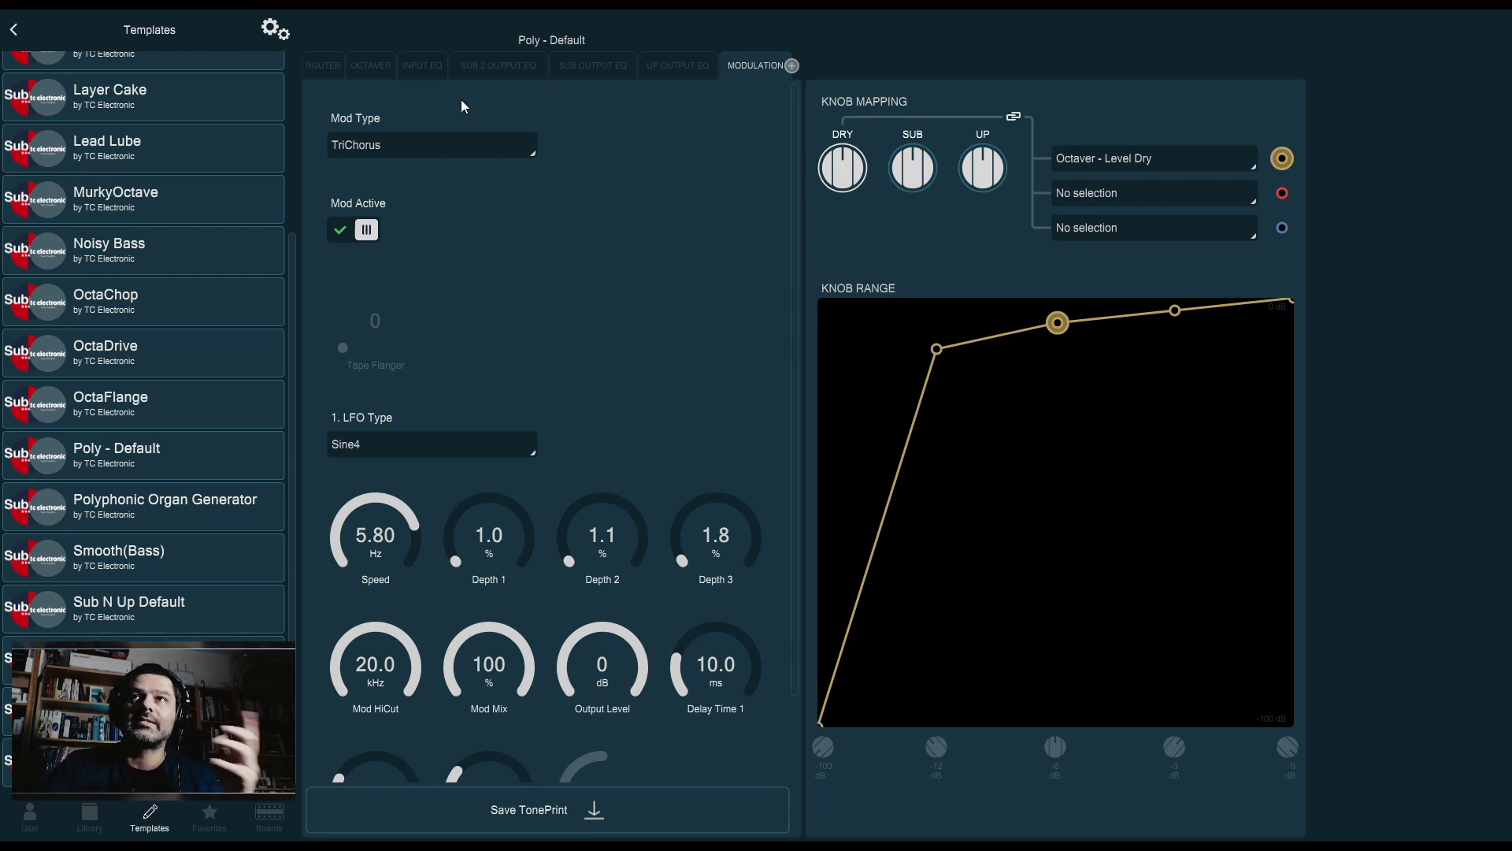
pyautogui.click(372, 67)
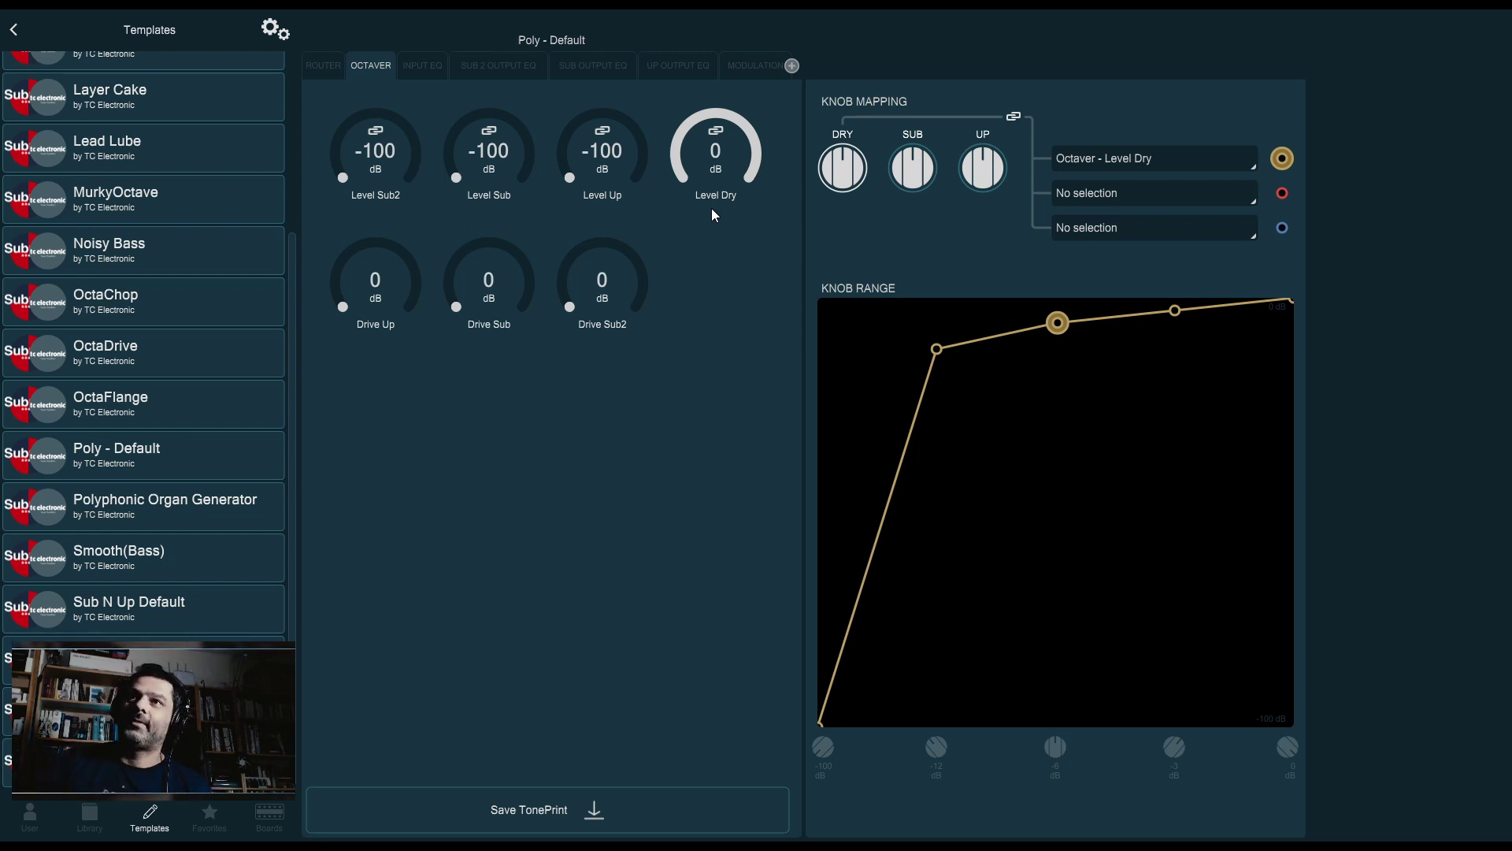
# - Raise Level Up to -5 dB and Level Sub to -8 dB on the Octaver page
pyautogui.click(754, 66)
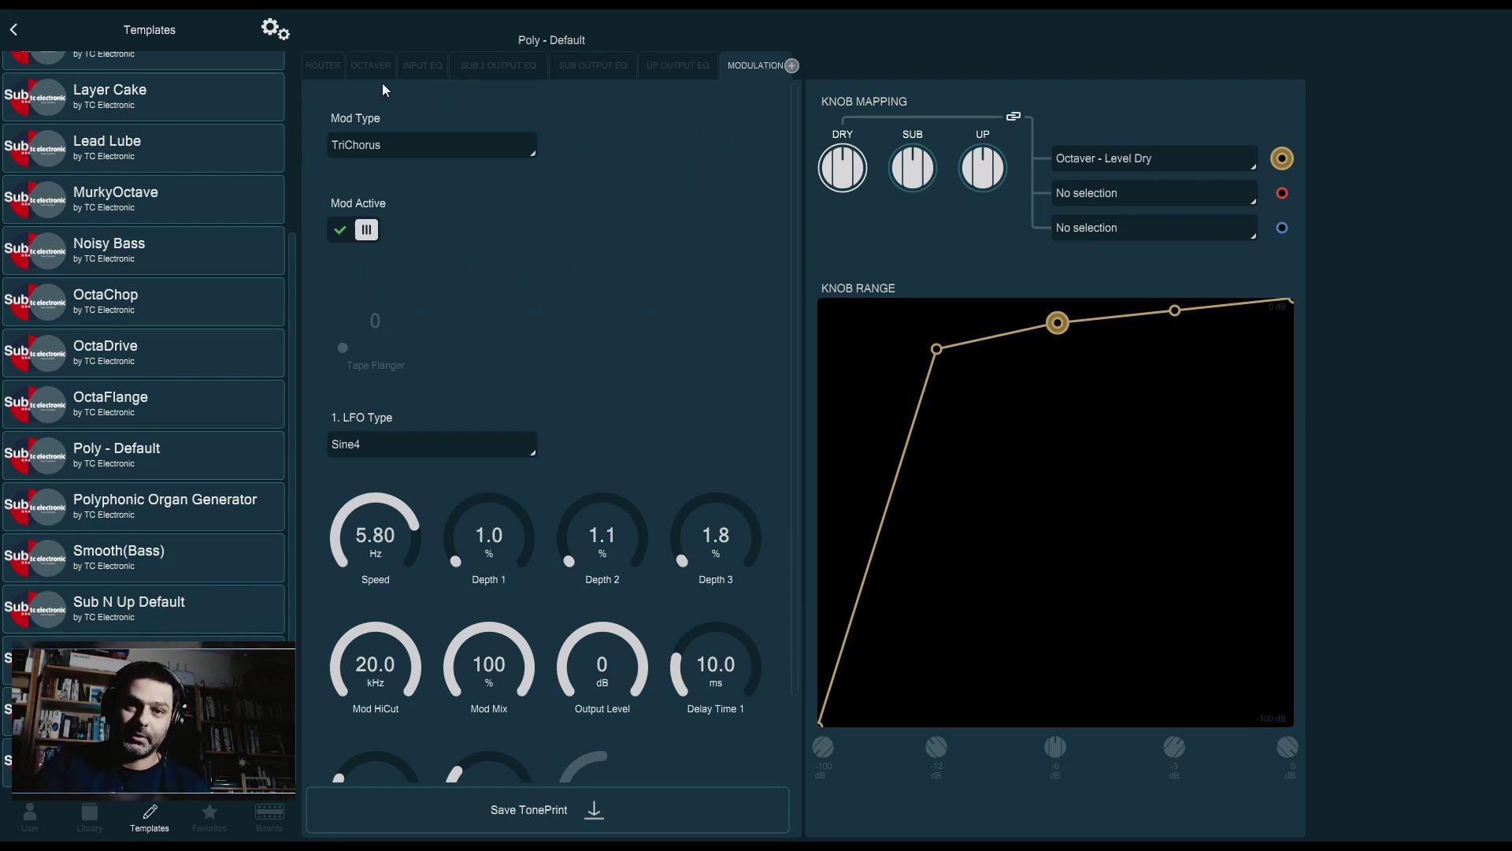
pyautogui.click(368, 66)
pyautogui.moveTo(564, 175); pyautogui.dragTo(512, 156)
pyautogui.moveTo(606, 154)
pyautogui.mouseDown()
pyautogui.moveTo(497, 145)
pyautogui.moveTo(502, 130)
pyautogui.moveTo(616, 149)
pyautogui.mouseUp()
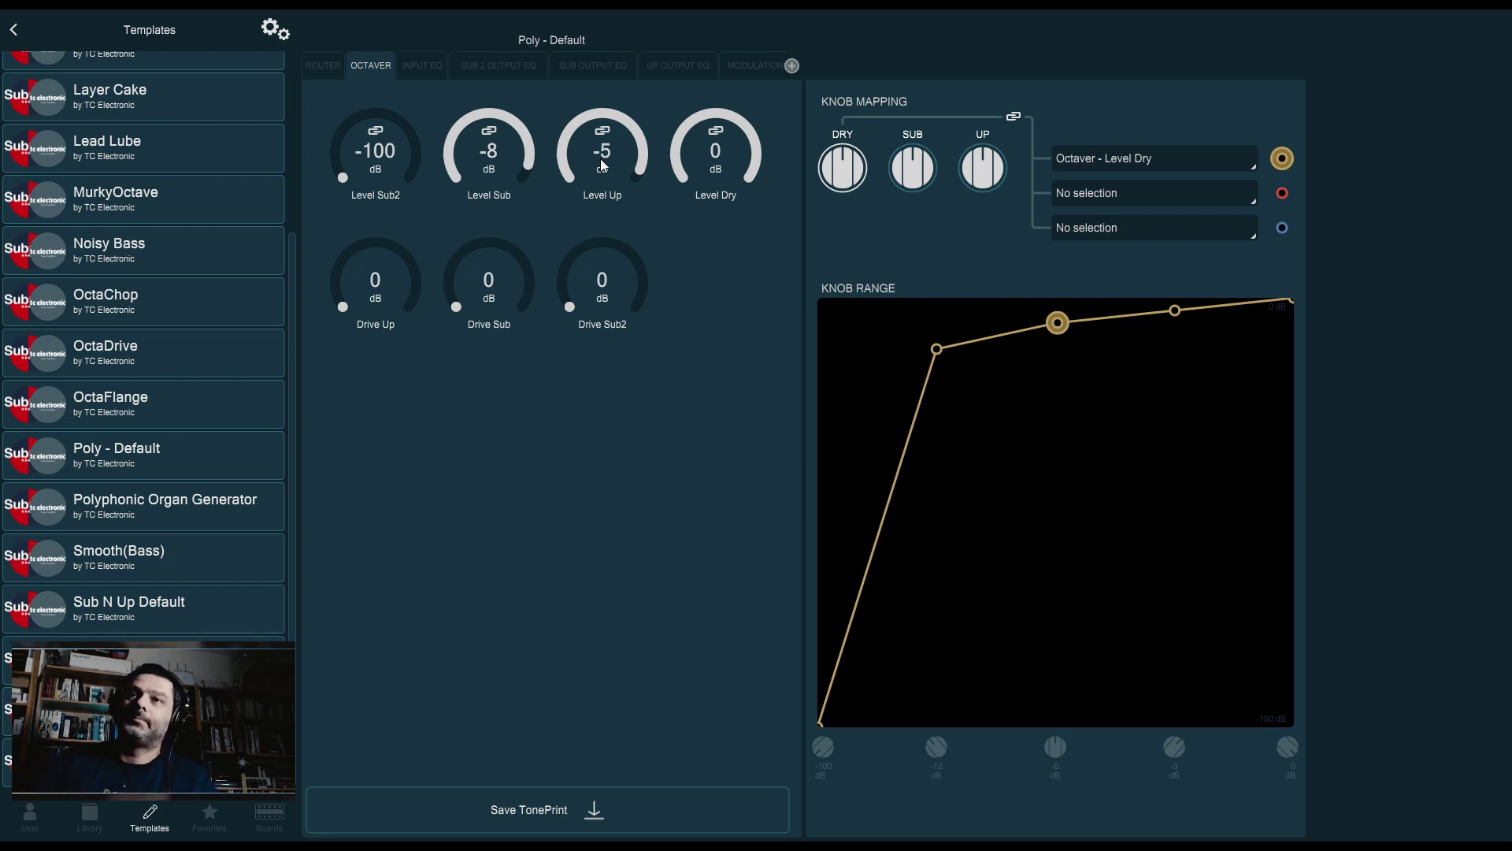
# - On the Modulation page, check the Mod Type list and keep TriChorus
pyautogui.click(748, 65)
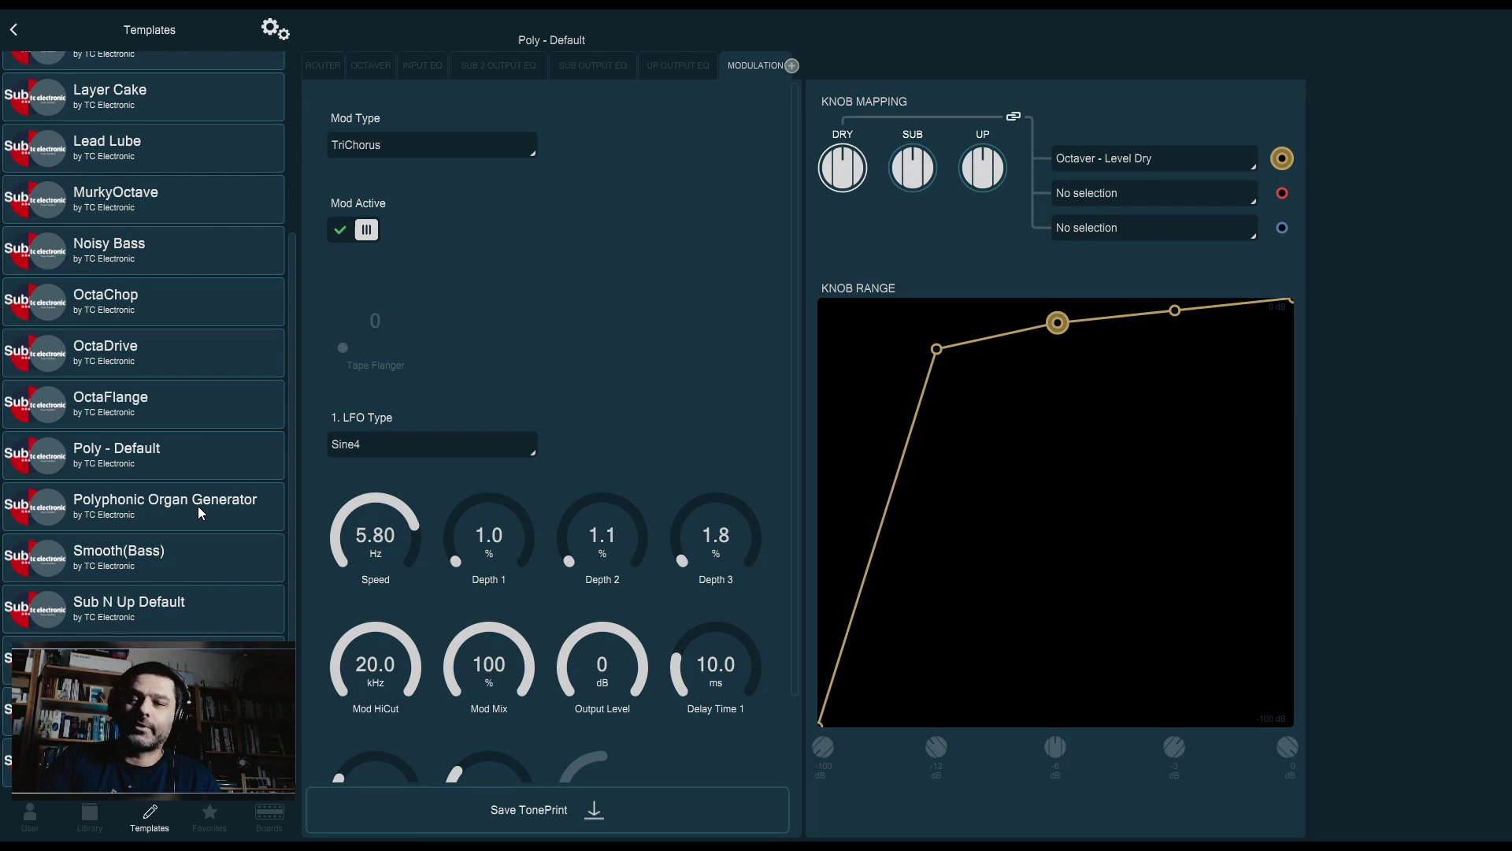
pyautogui.scroll(-2, 652, 392)
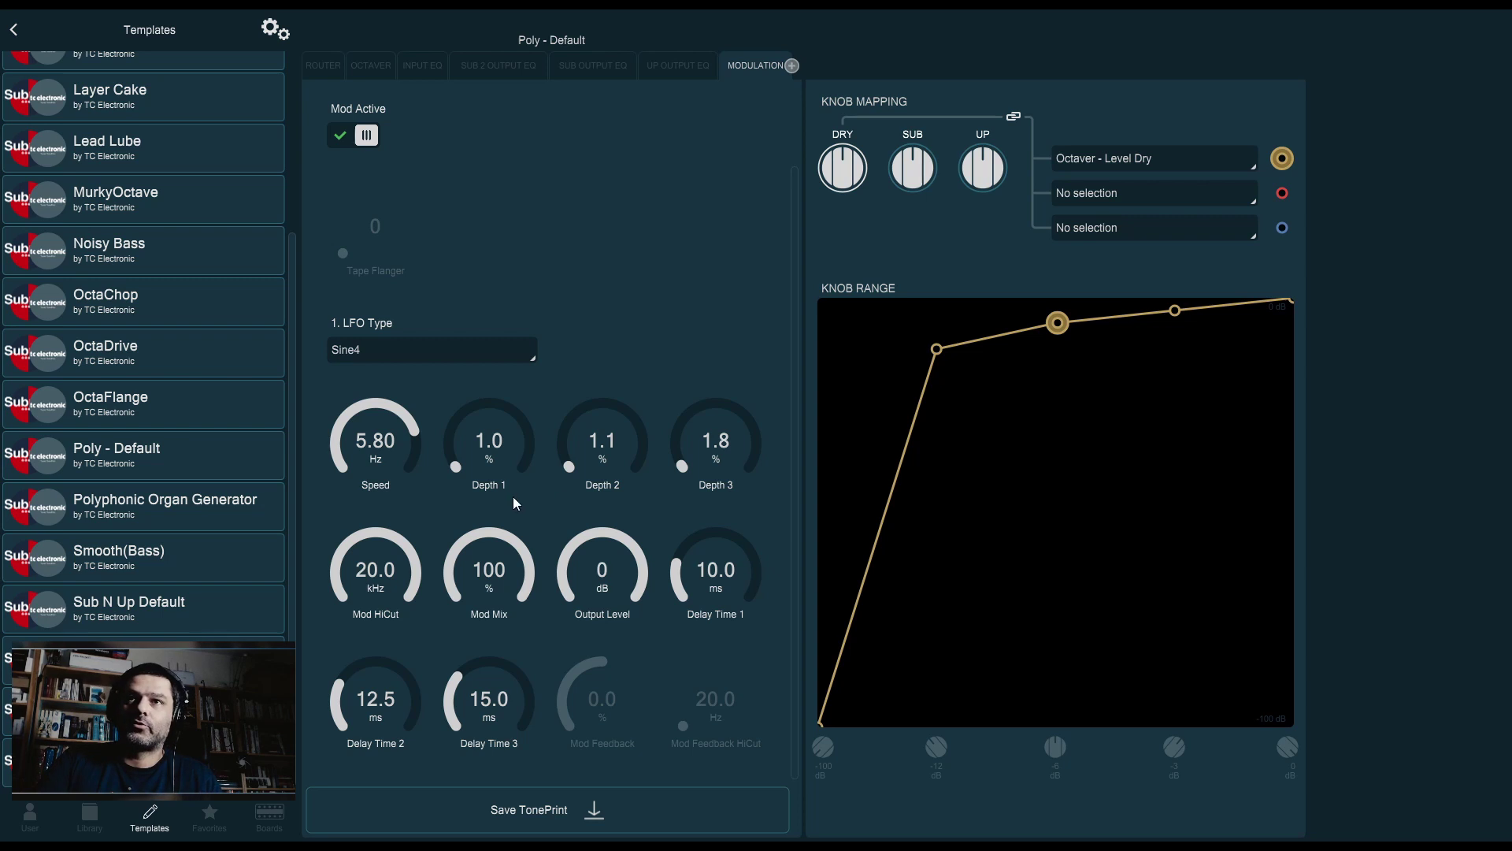
pyautogui.scroll(2, 583, 285)
pyautogui.scroll(1, 583, 285)
pyautogui.click(470, 139)
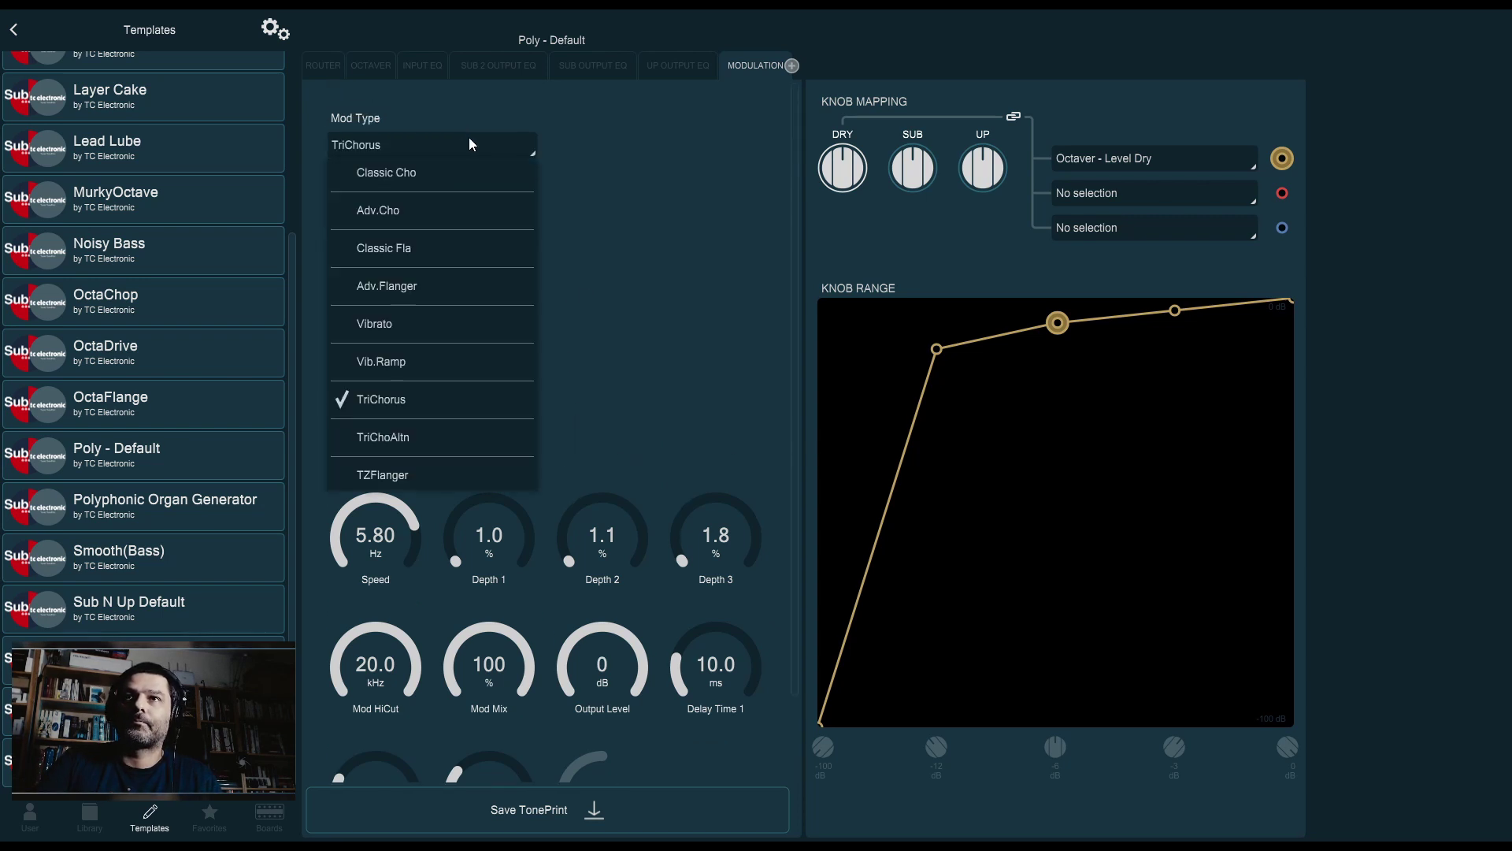
pyautogui.click(531, 126)
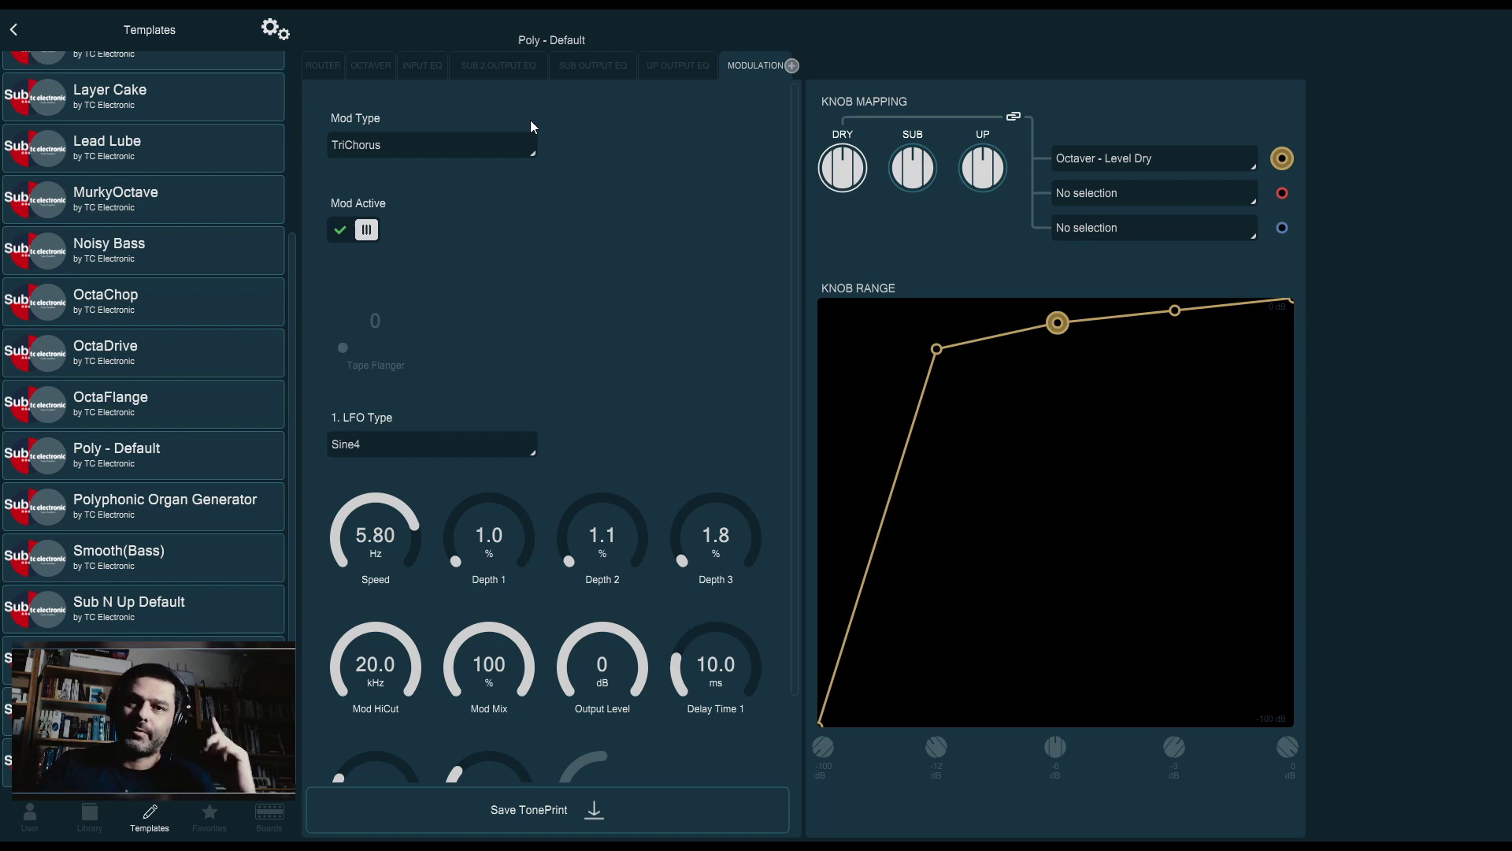
# - Look through the Expression Pedal, Mash and Product Settings pages
pyautogui.click(790, 66)
pyautogui.click(822, 92)
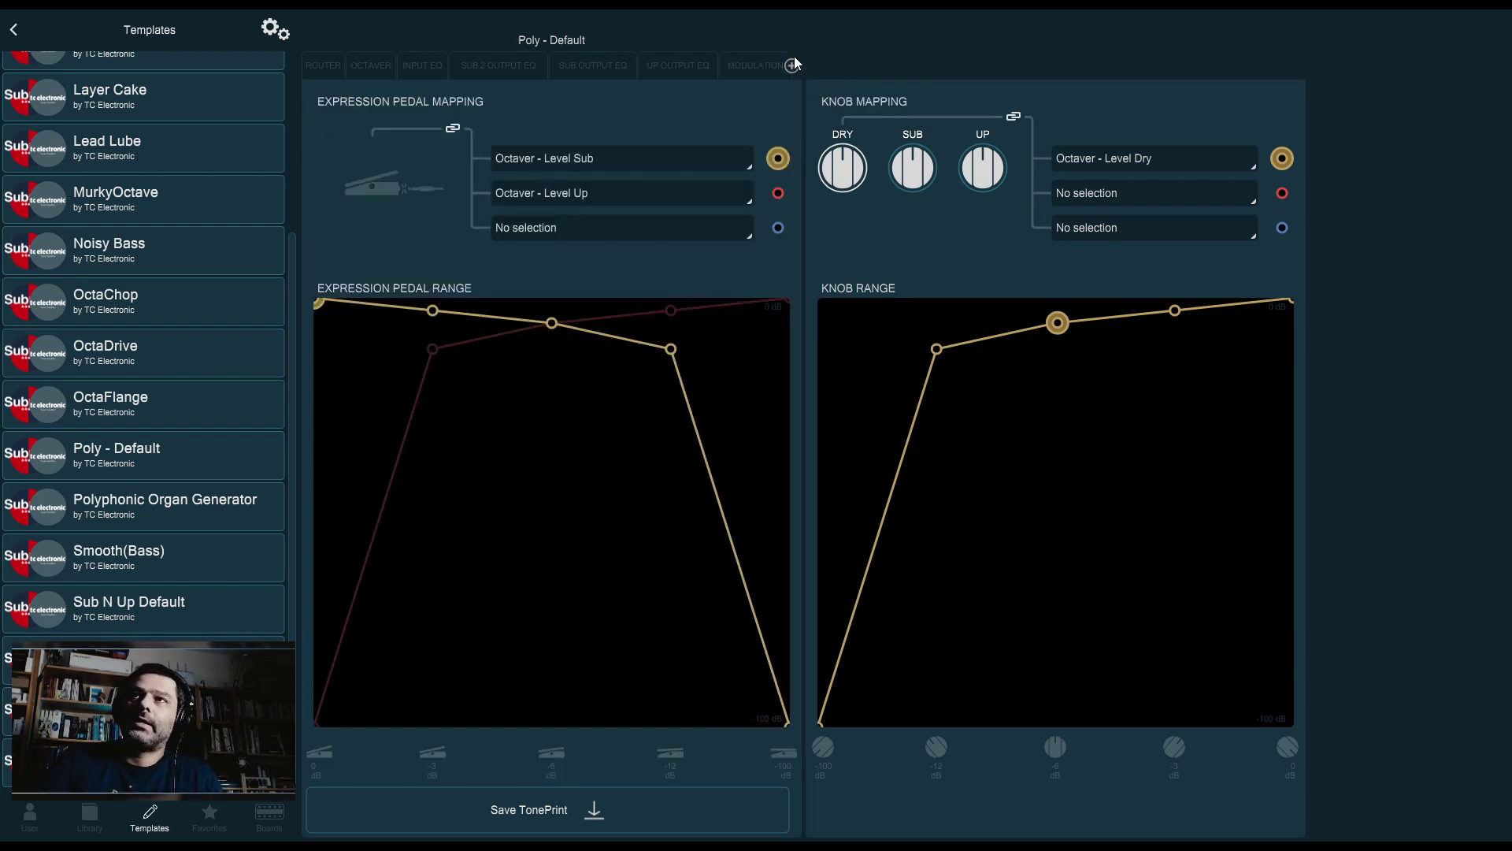
pyautogui.click(792, 66)
pyautogui.click(811, 101)
pyautogui.click(793, 66)
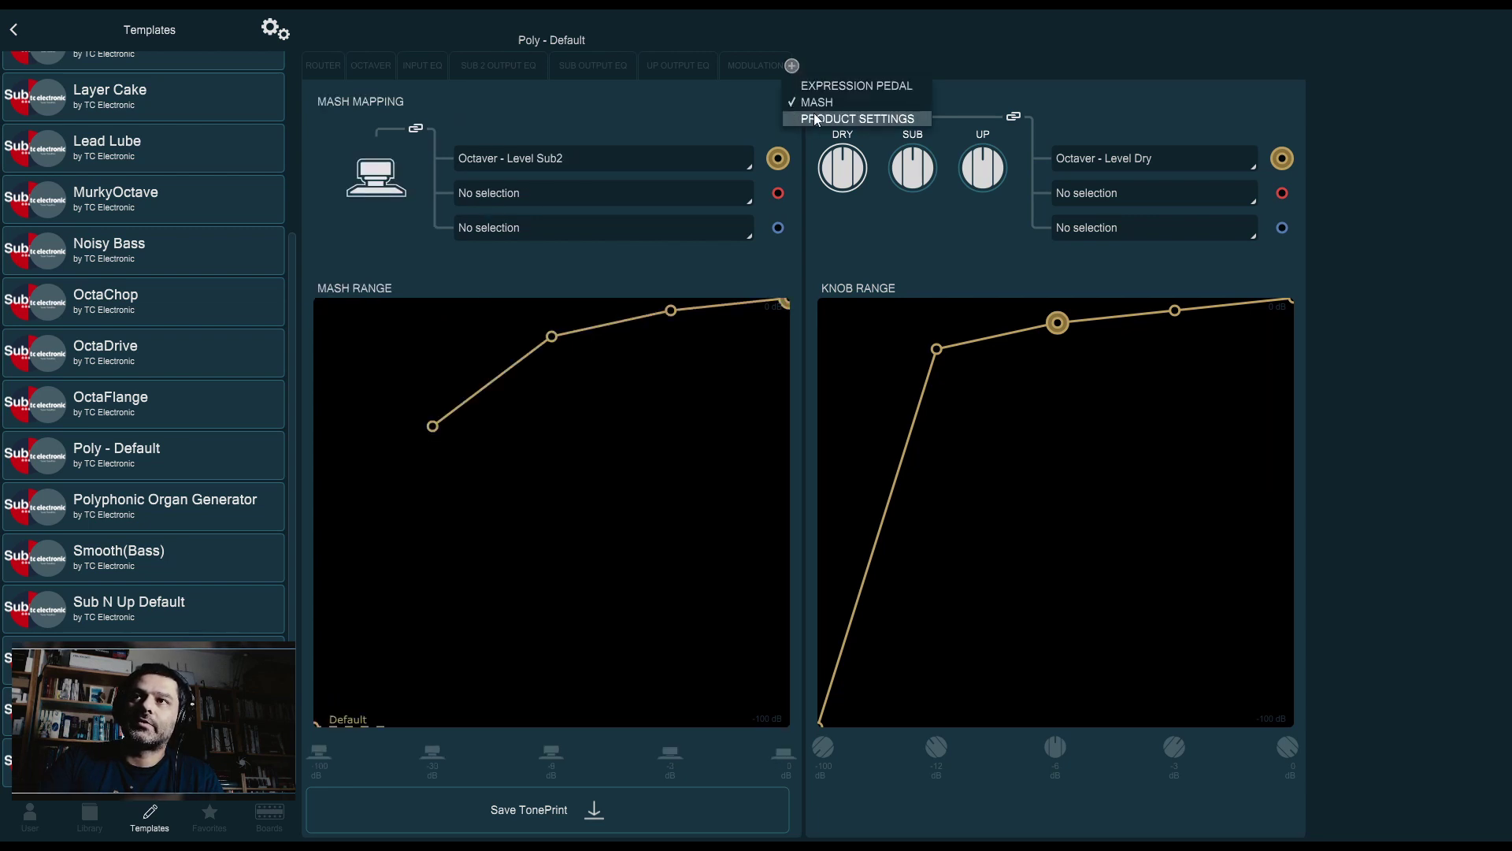
pyautogui.click(857, 118)
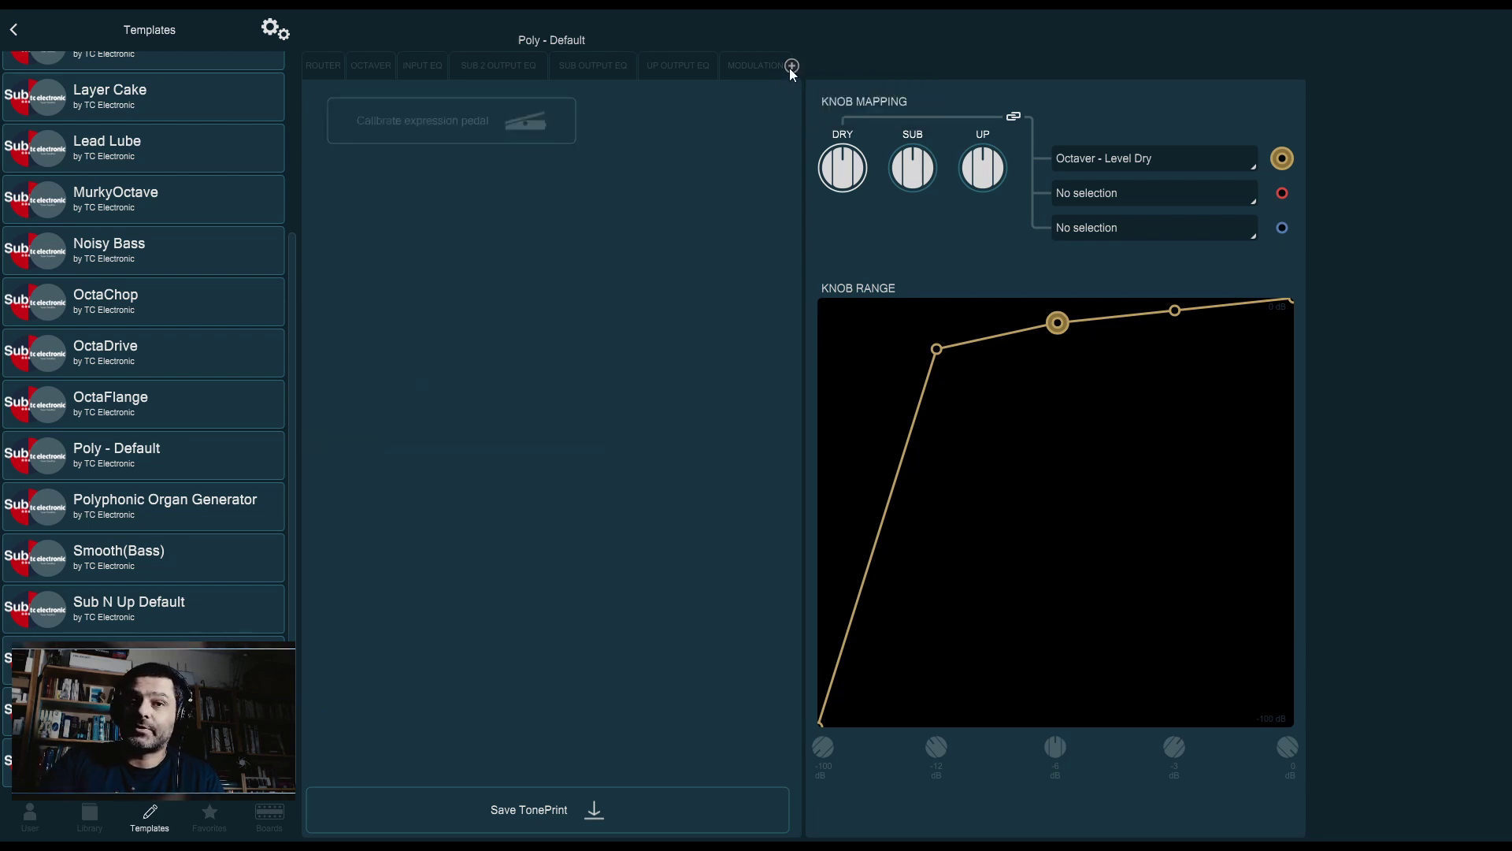
pyautogui.click(790, 67)
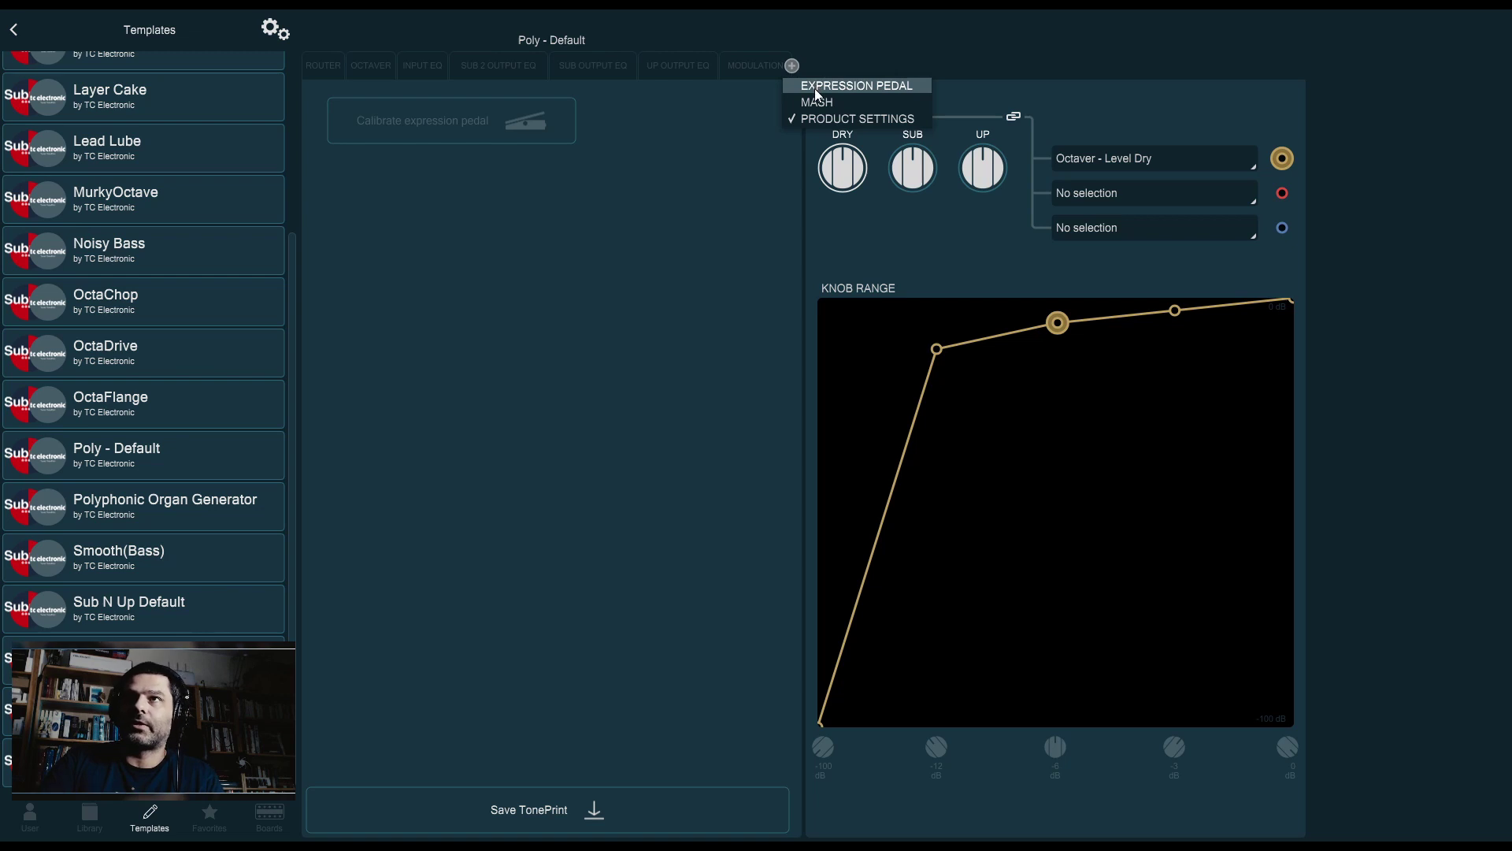
pyautogui.click(815, 84)
pyautogui.click(791, 66)
pyautogui.click(816, 102)
pyautogui.click(790, 67)
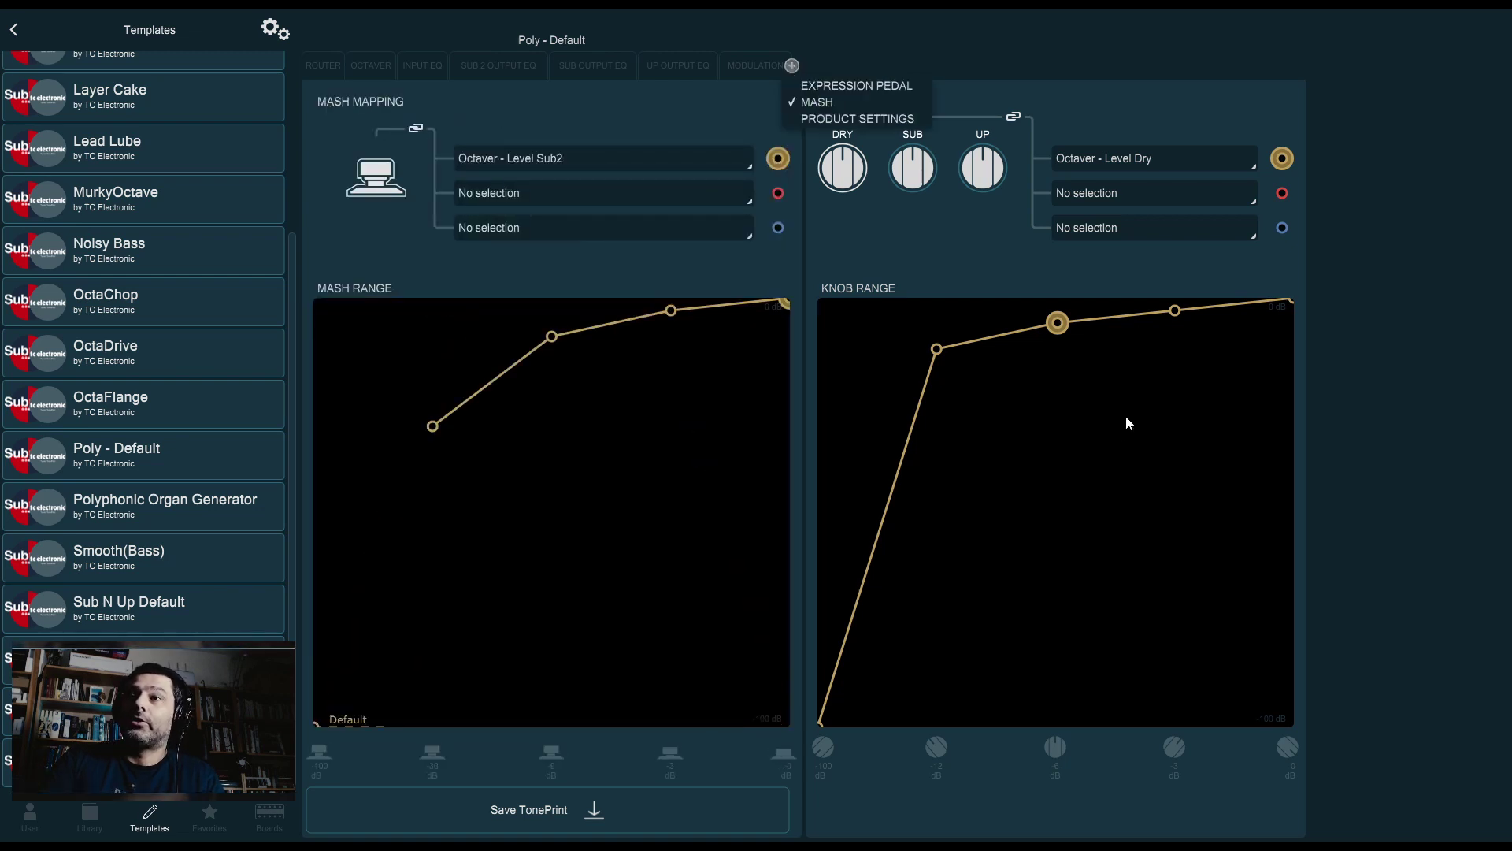
pyautogui.click(1064, 385)
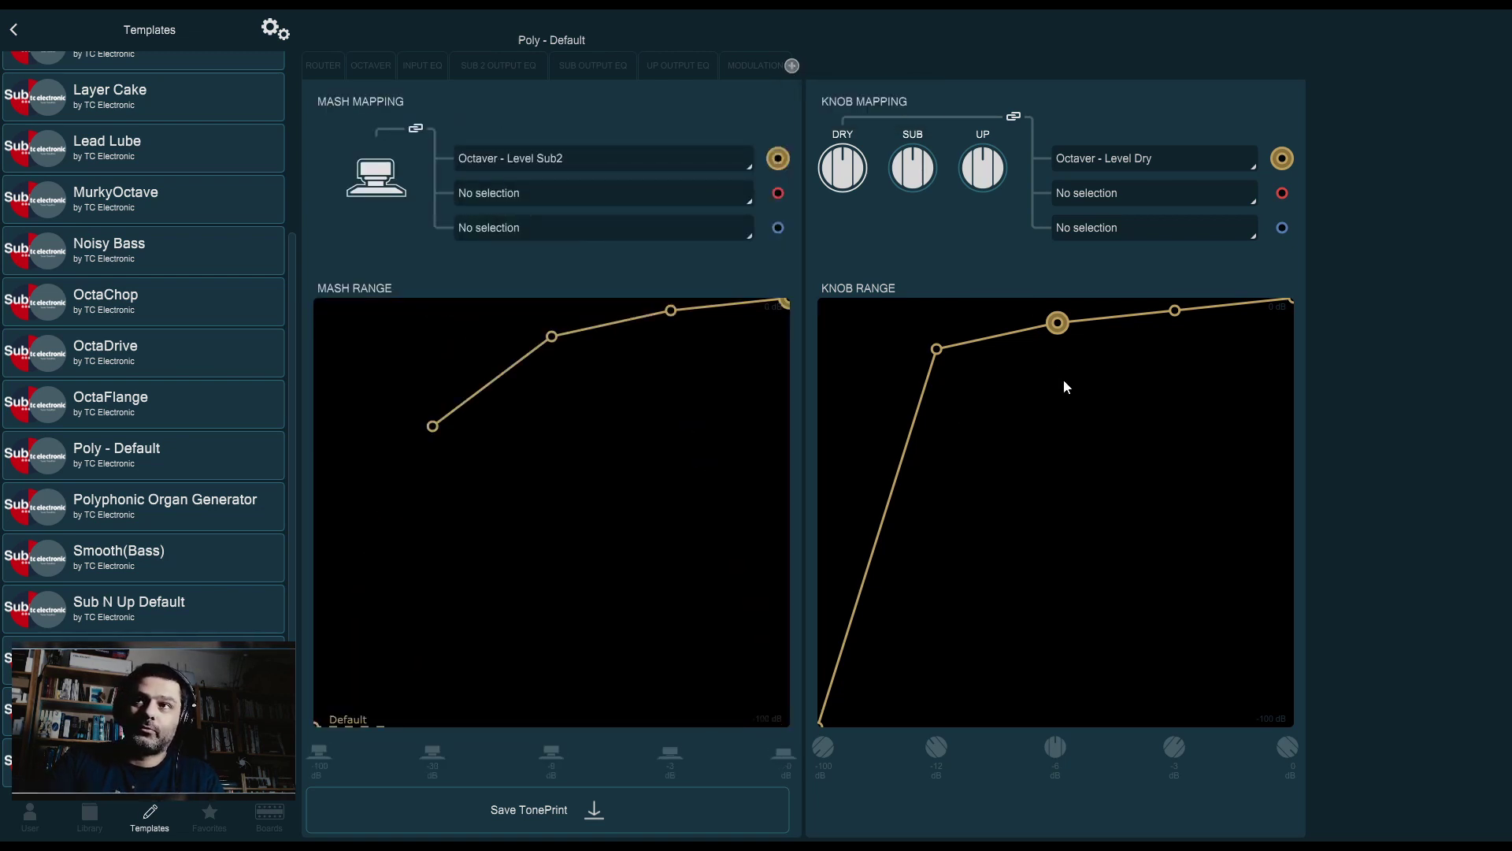
# - Keep the knob mapped to Octaver - Level Dry and return to the Octaver levels
pyautogui.click(1089, 161)
pyautogui.click(1456, 187)
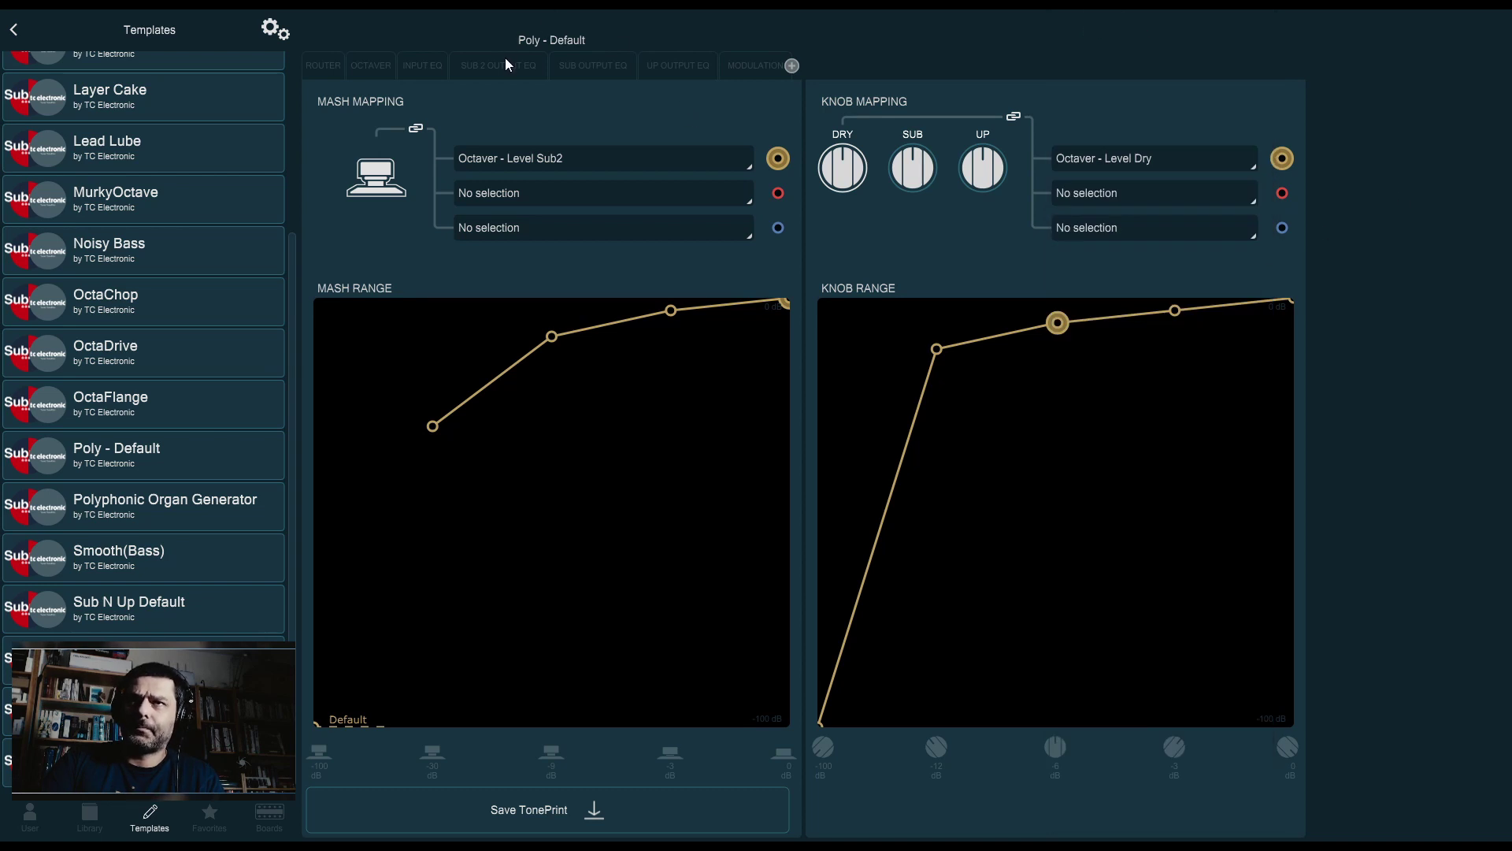
pyautogui.click(387, 65)
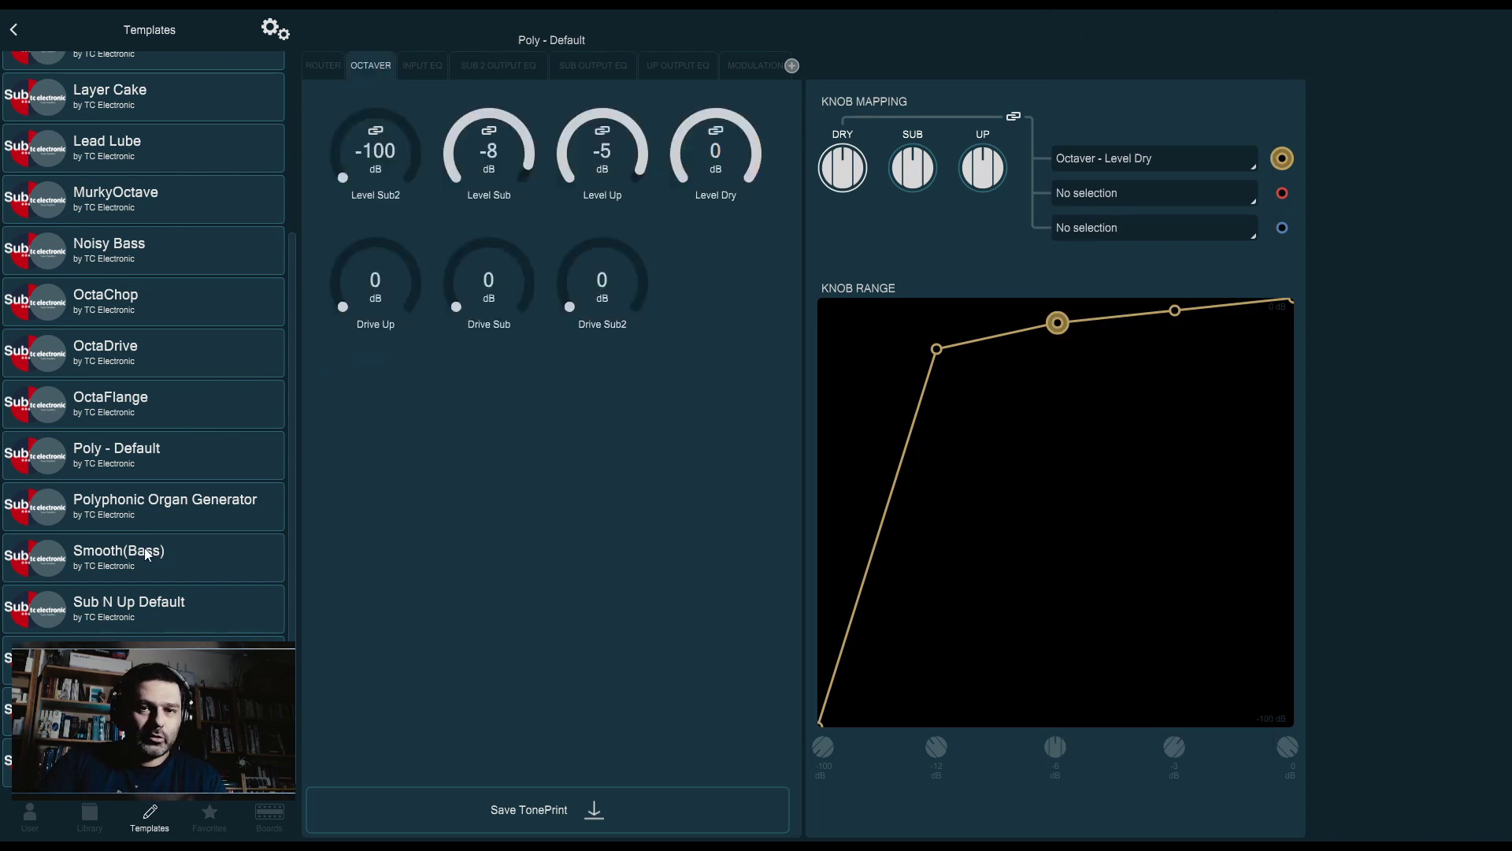
# - Open the Classic TonePrint for editing and turn its Level Sub2 down to -100 dB
pyautogui.scroll(3, 158, 529)
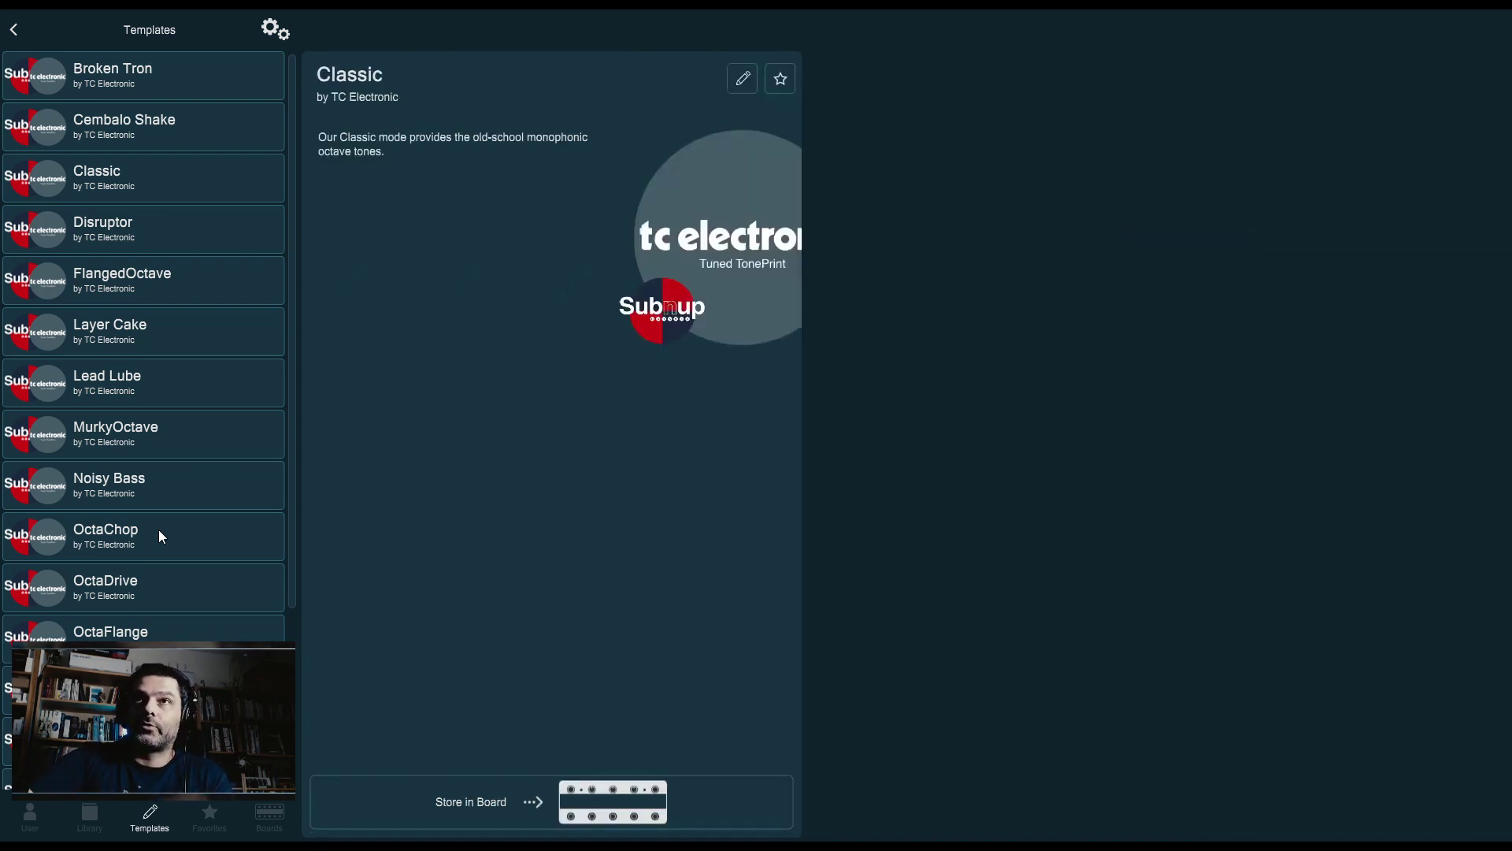
pyautogui.click(743, 79)
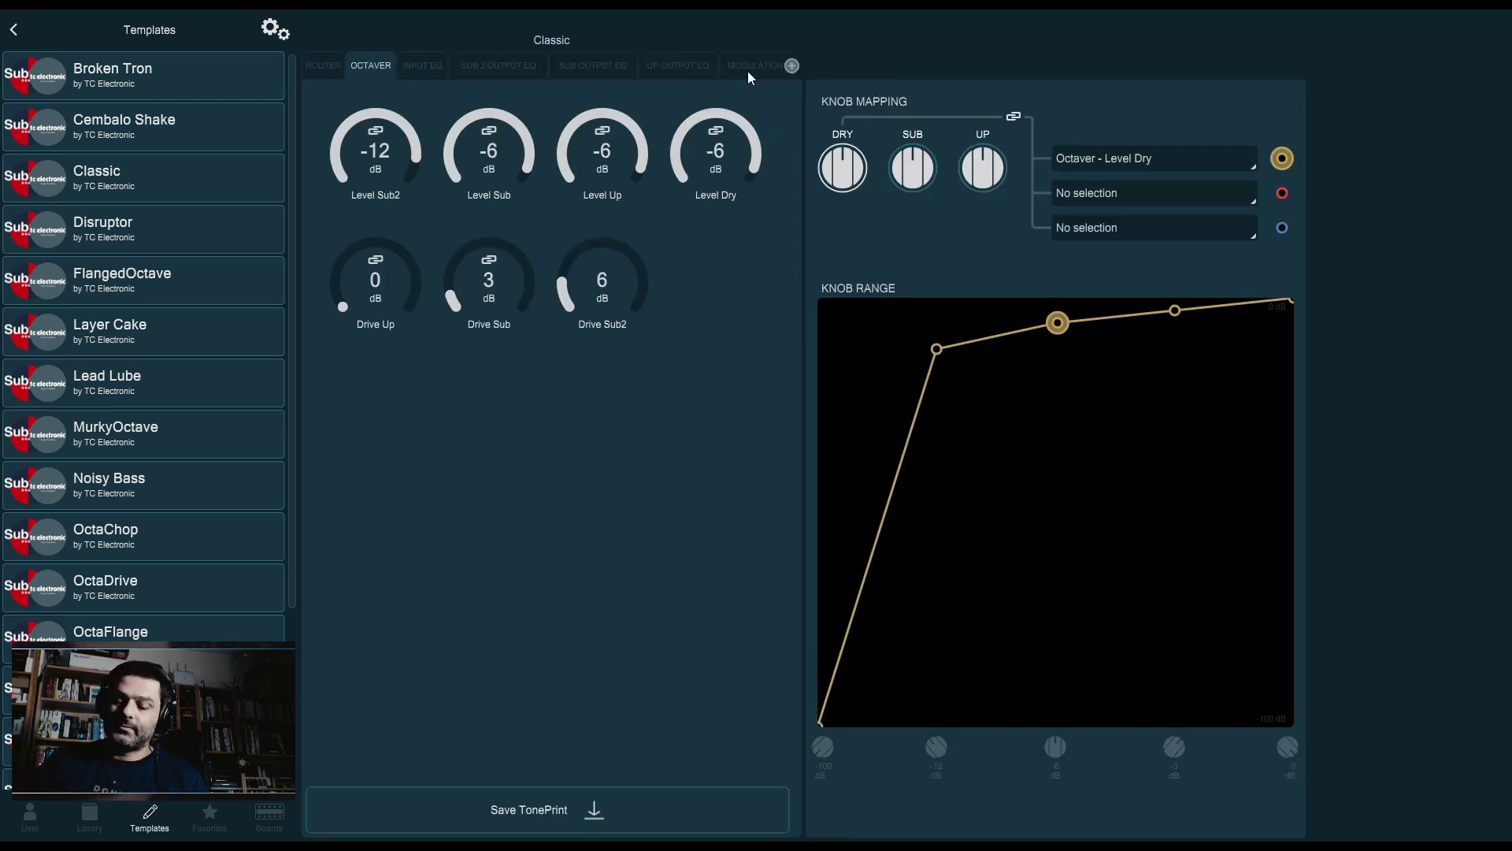
pyautogui.moveTo(407, 155); pyautogui.dragTo(339, 427)
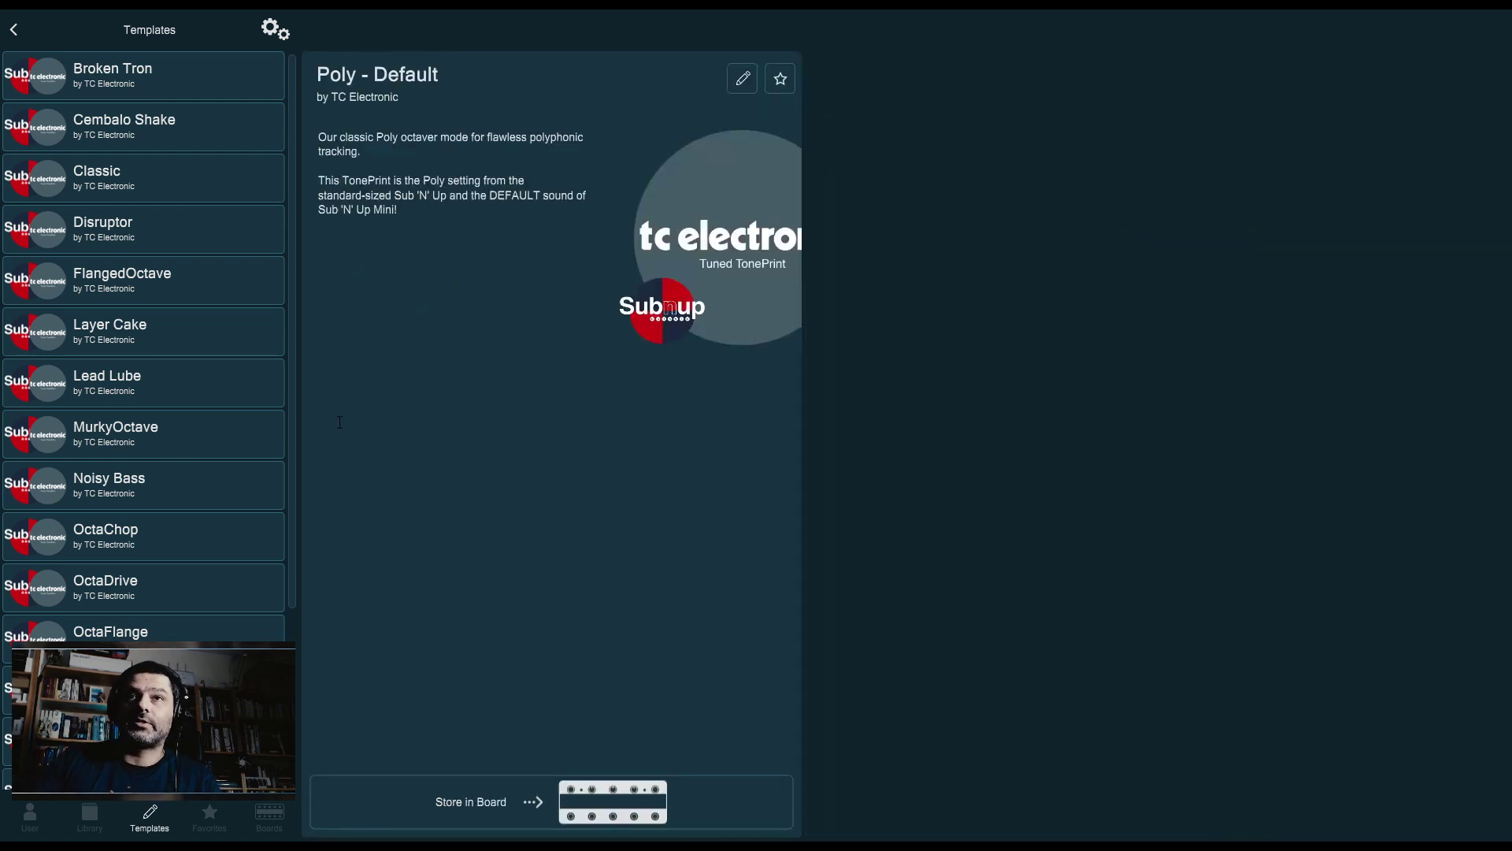
# - Edit Poly - Default to show its Octaver settings, Level Sub -6 dB and Drive Sub 5 dB
pyautogui.click(742, 81)
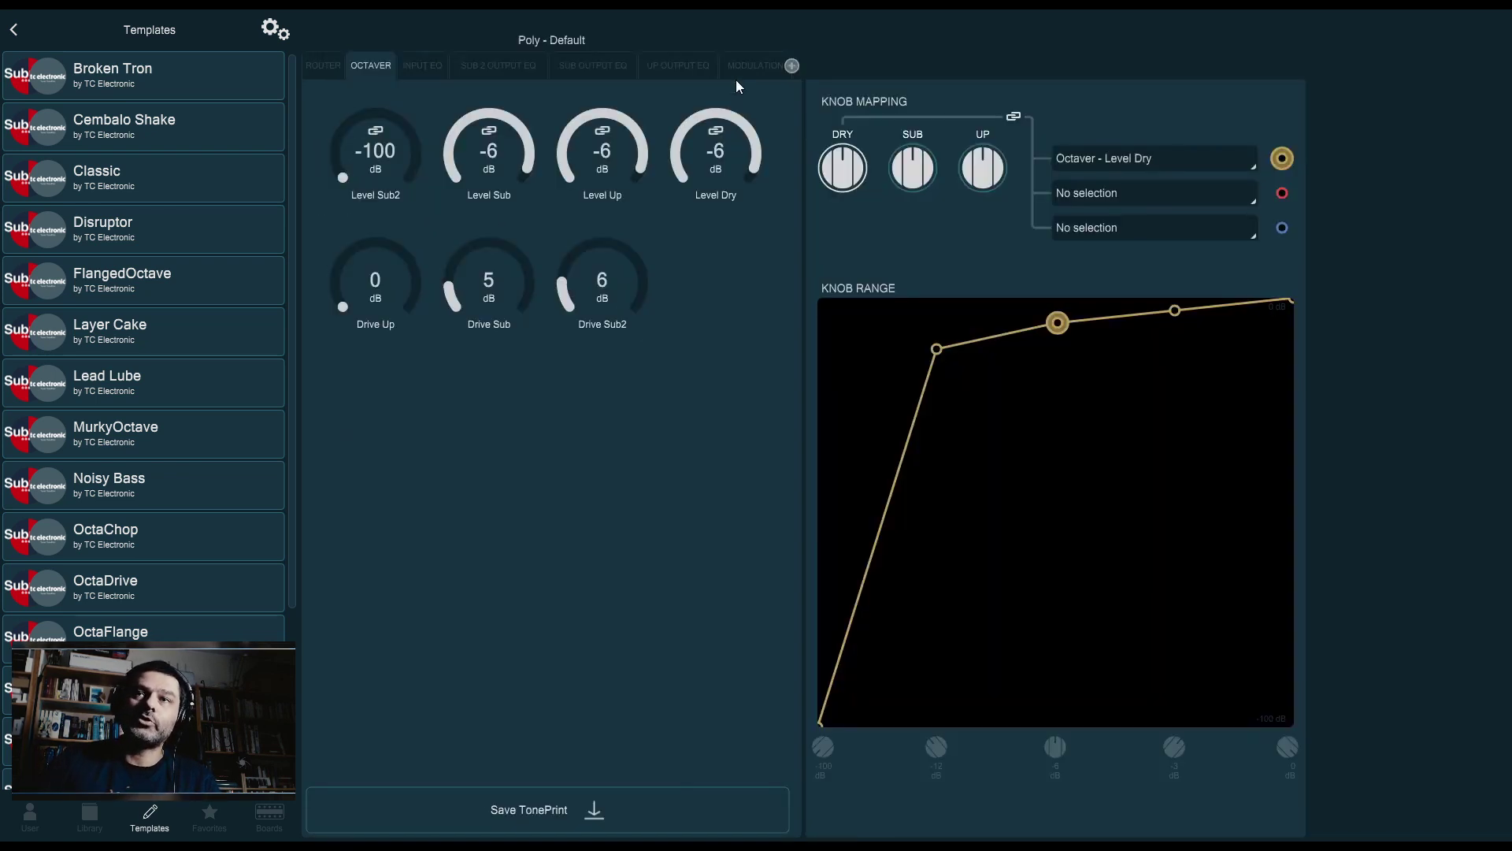